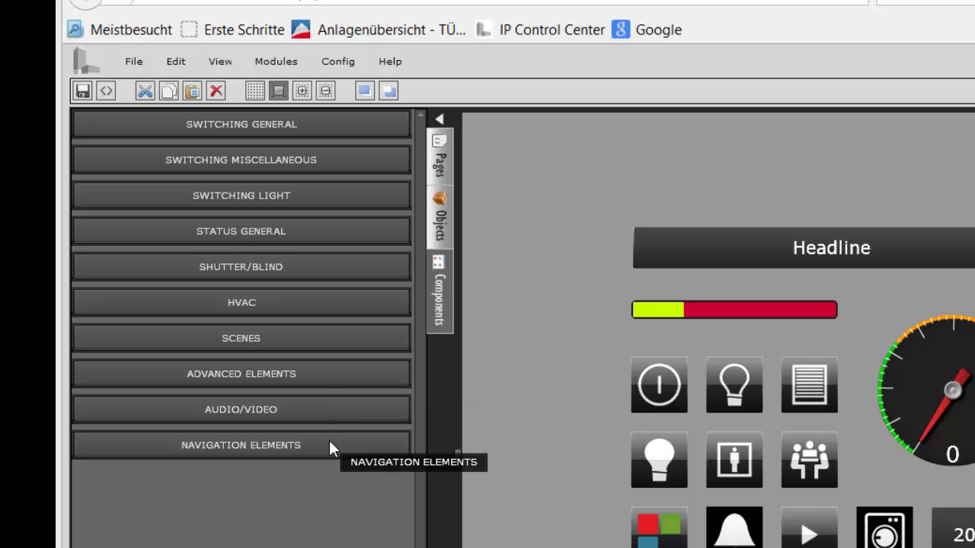
Step: Browse the component library's Switching General, Switching Miscellaneous and Switching Light categories, collapsing each one after viewing
click(248, 125)
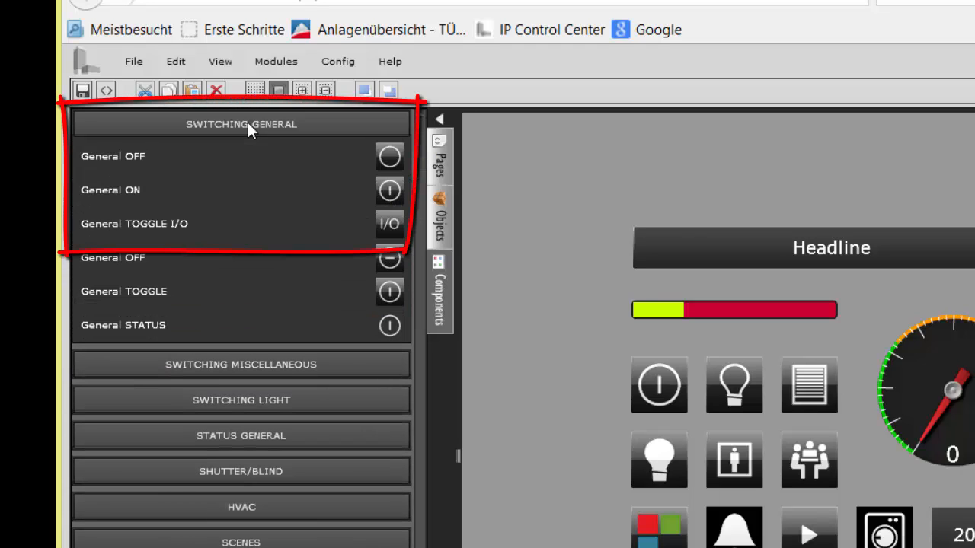
click(248, 124)
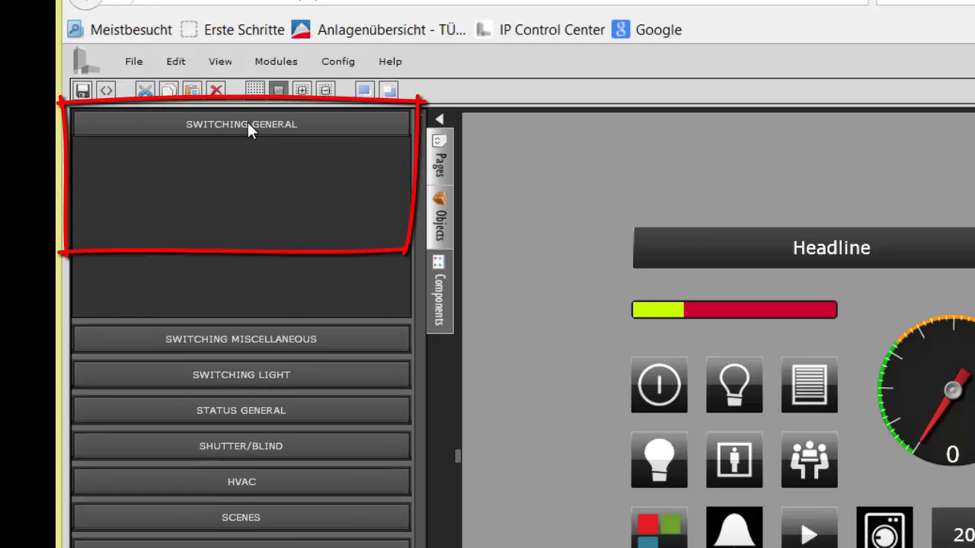
click(242, 160)
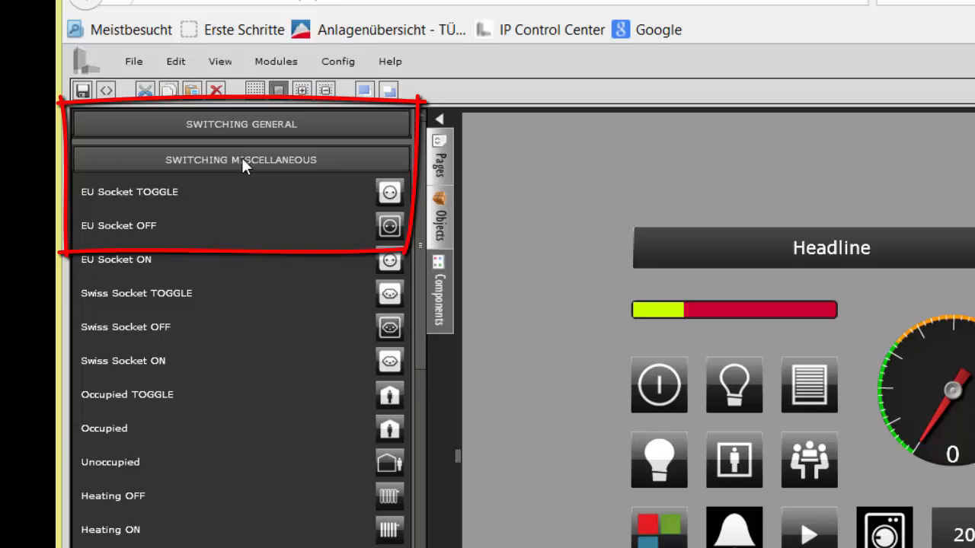
click(242, 157)
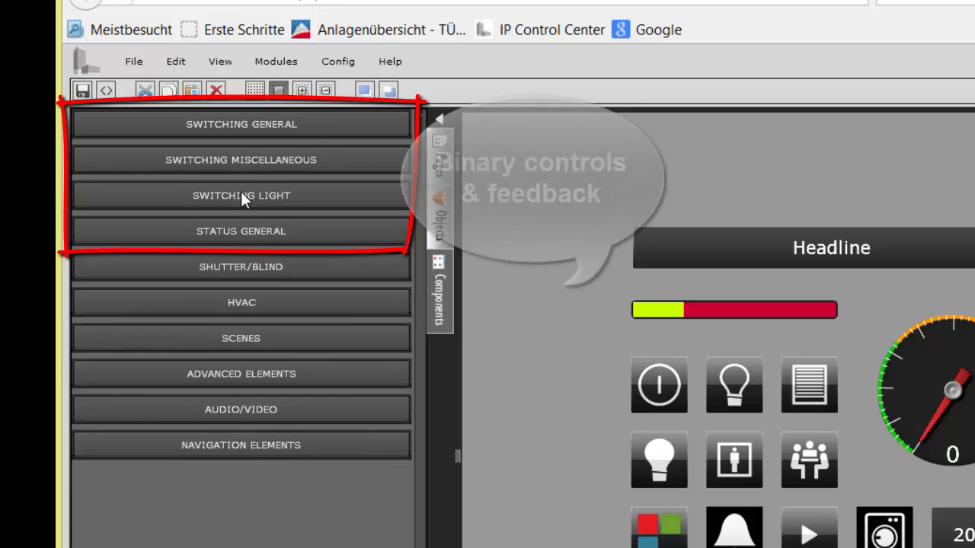
click(240, 193)
click(240, 191)
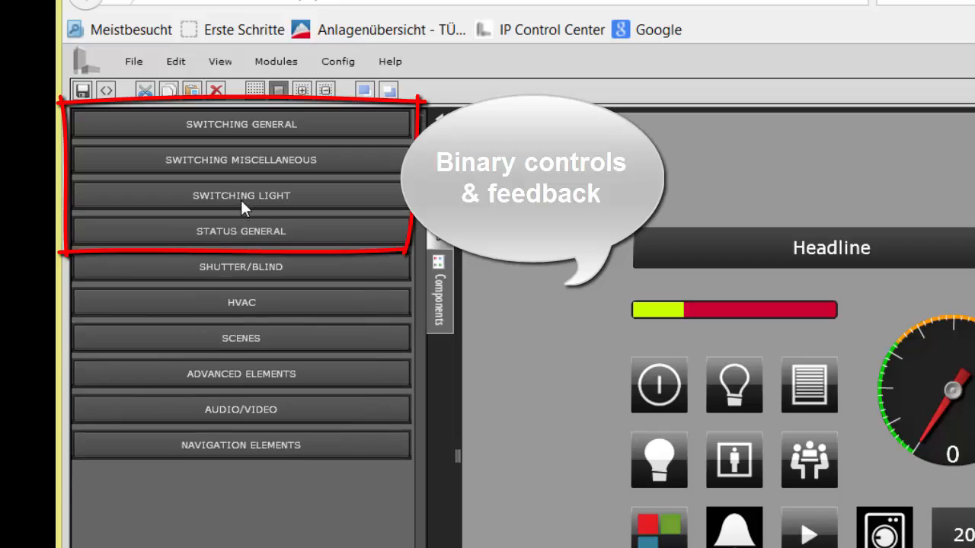
Step: Expand the Status General category and look through its status components to the end of the list
click(237, 230)
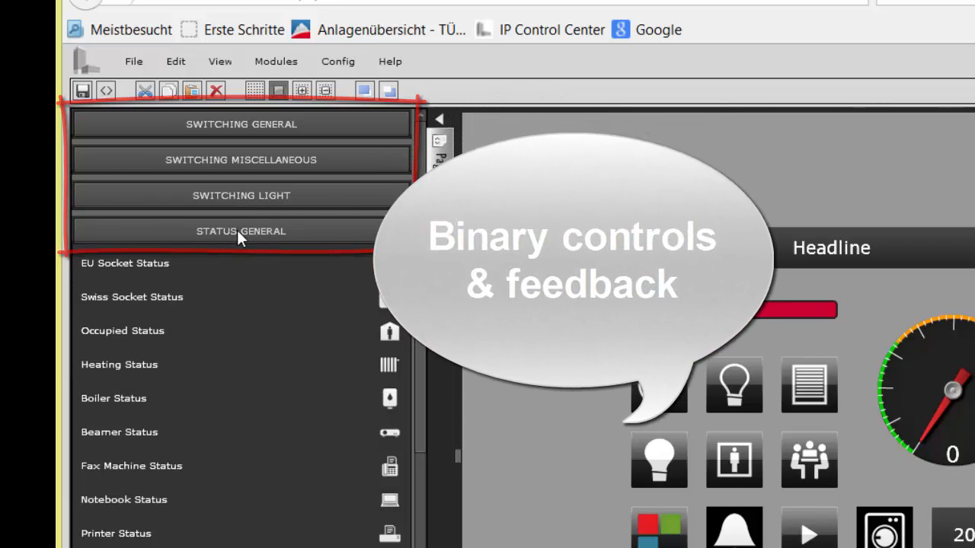
click(237, 230)
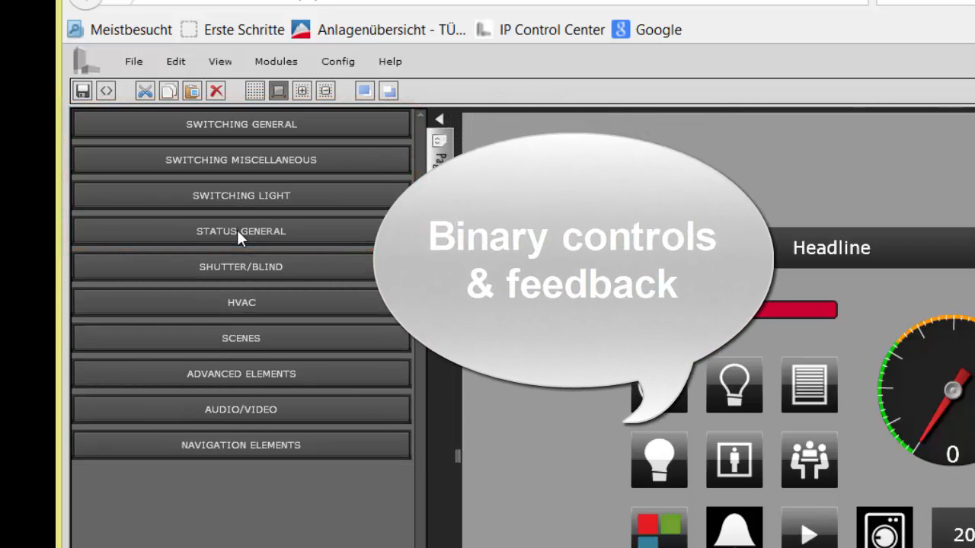
click(237, 230)
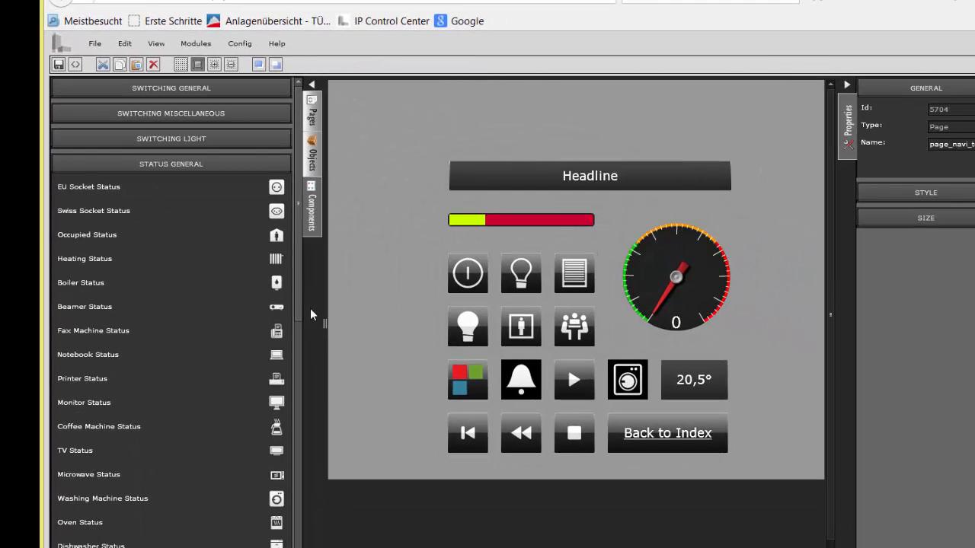
drag(310, 309, 303, 537)
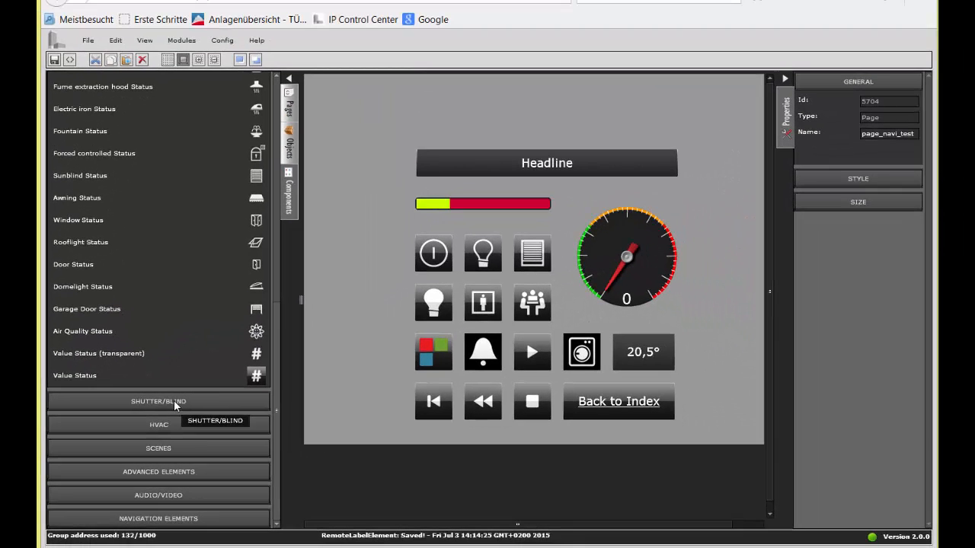
Step: Look through the Shutter/Blind components and collapse that category again
click(225, 393)
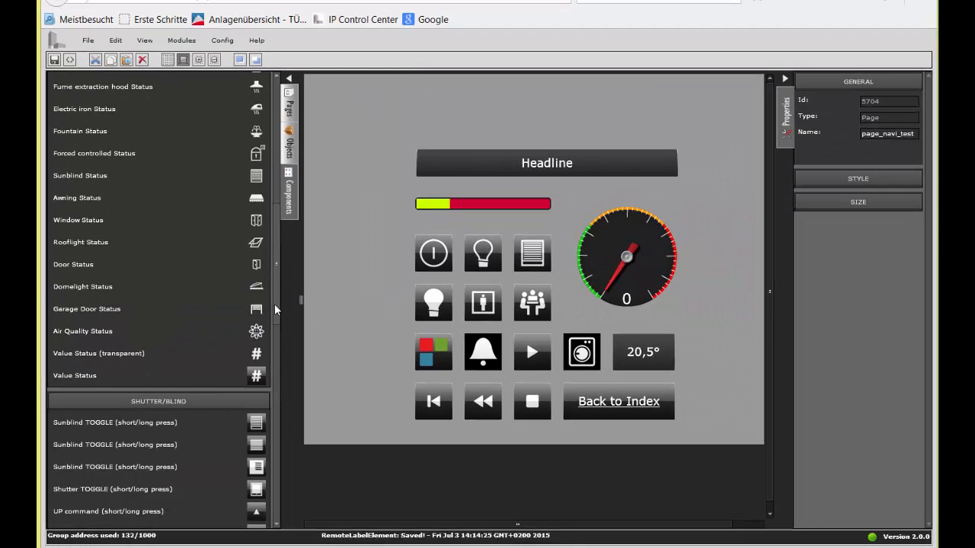
drag(275, 304, 286, 379)
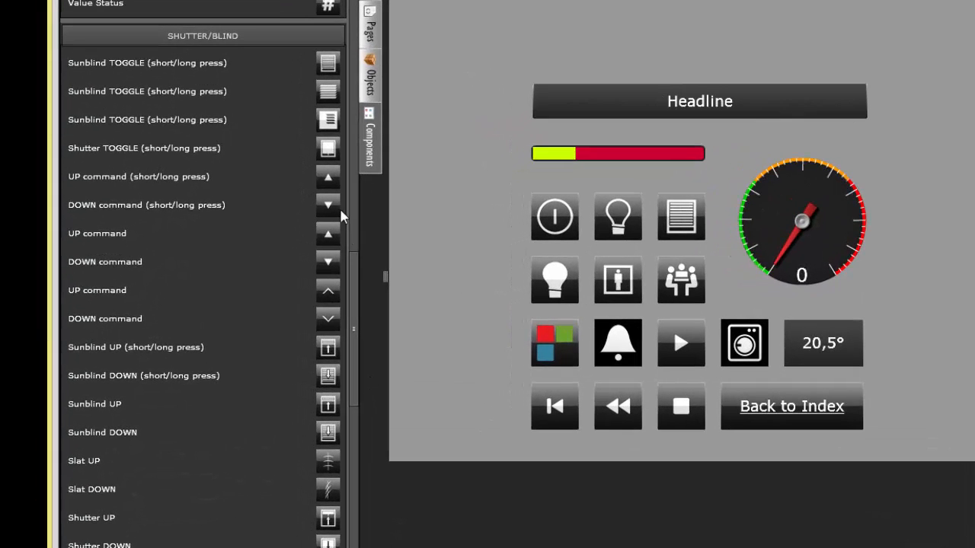
click(239, 35)
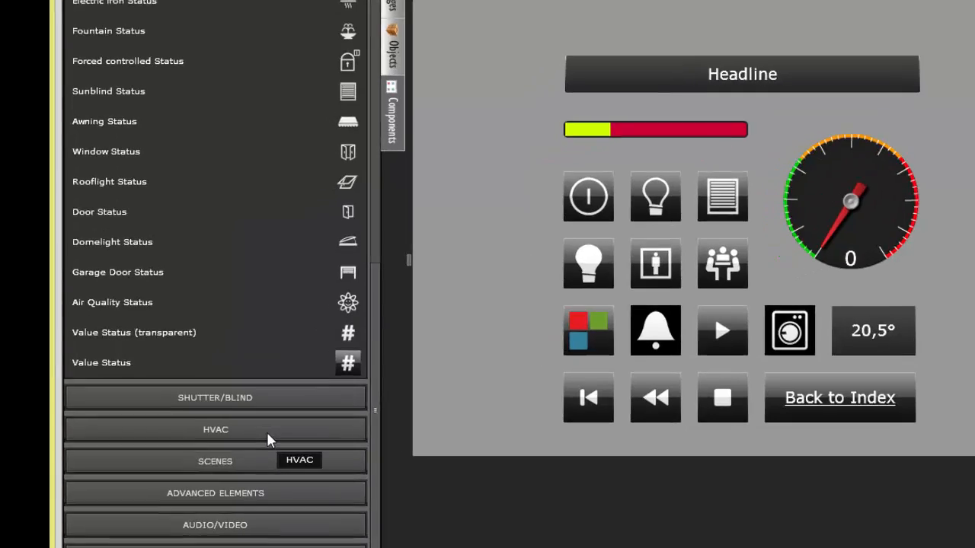
Step: Expand the HVAC and Scenes categories and look through all their components
click(254, 438)
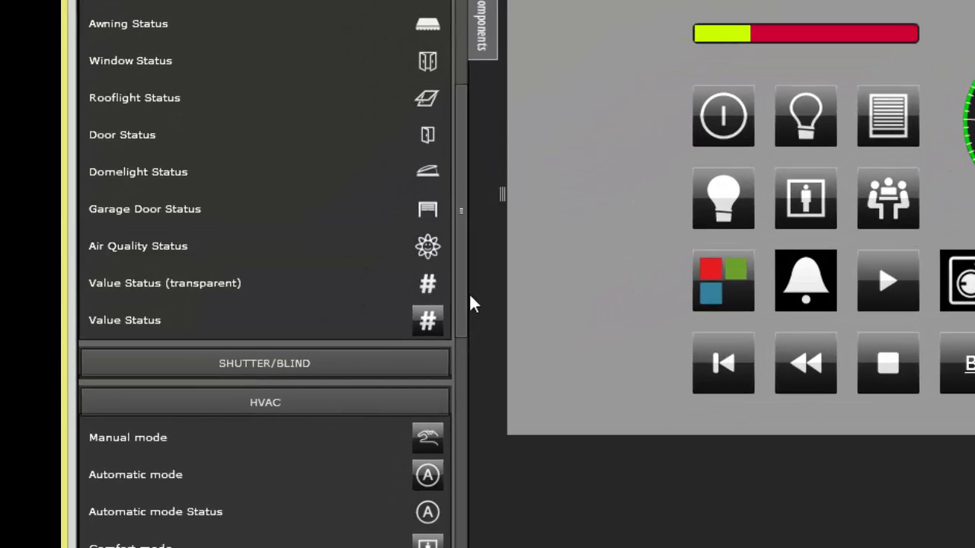
drag(461, 304, 466, 459)
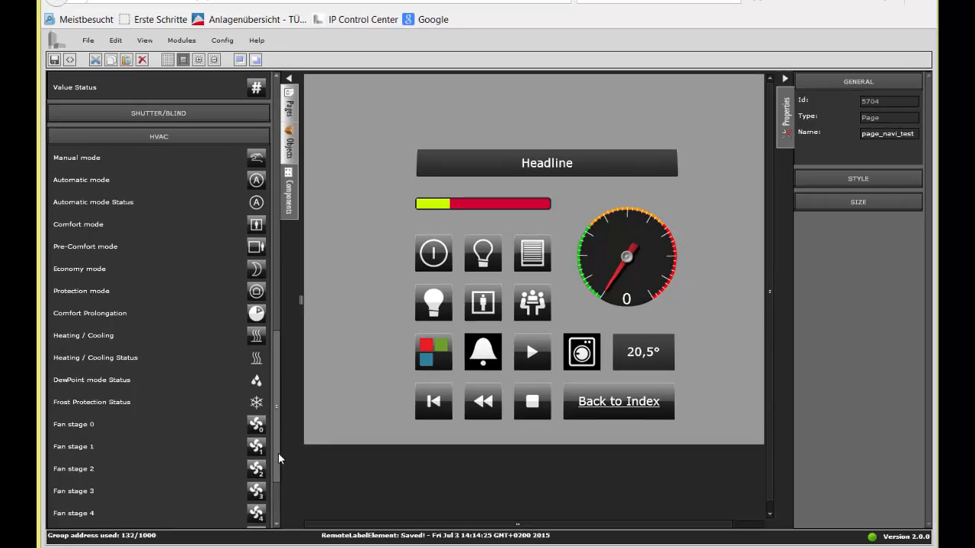
drag(278, 453, 281, 523)
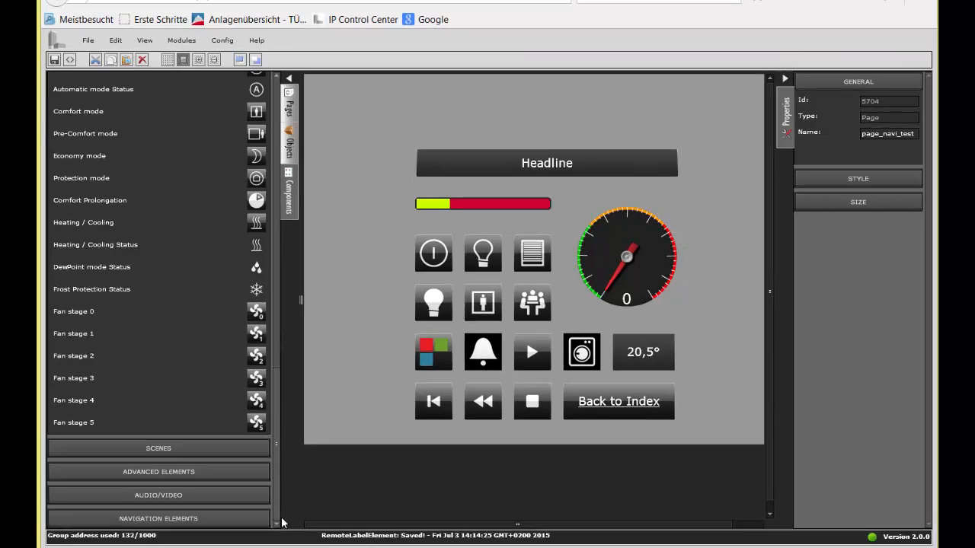
click(183, 449)
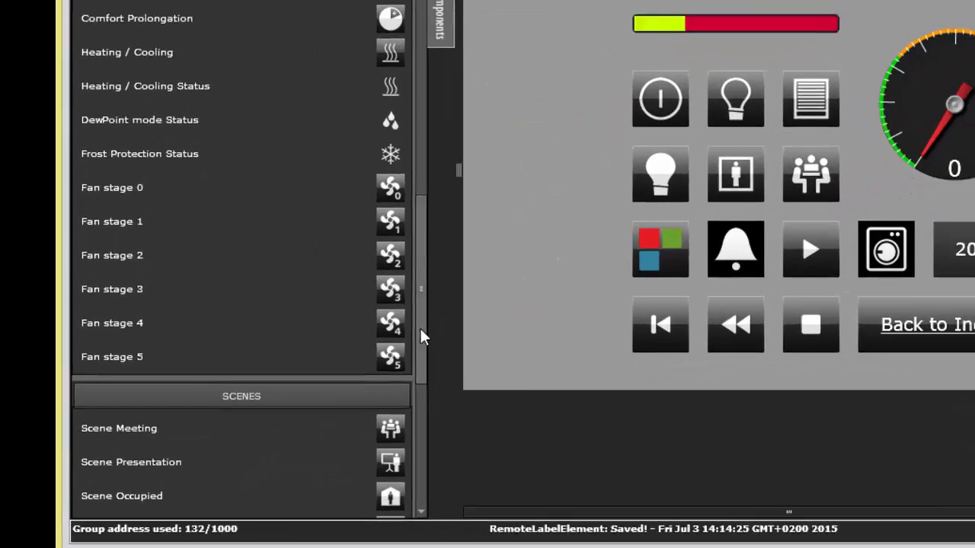
drag(278, 404, 284, 497)
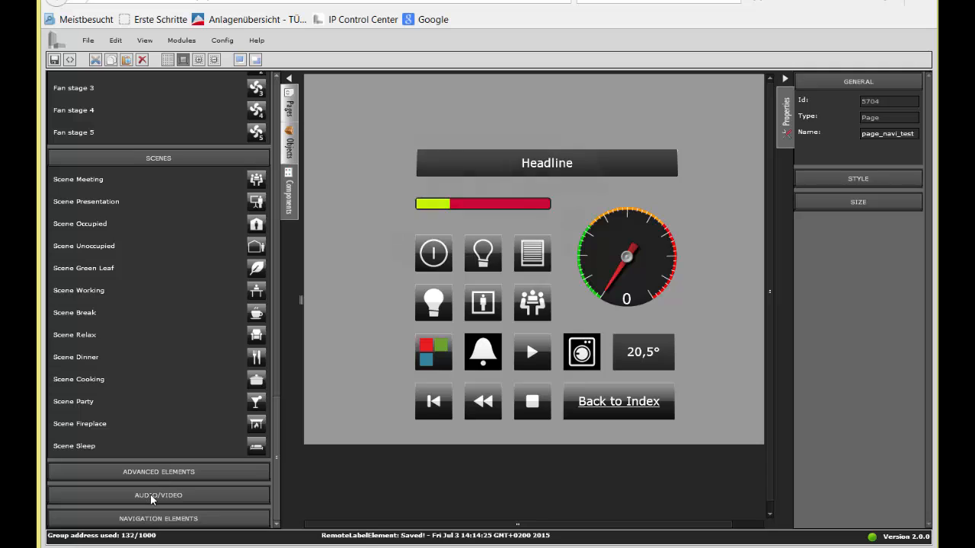
Step: Review the components offered under Audio/Video, Navigation Elements and Advanced Elements
click(150, 493)
drag(277, 372, 285, 472)
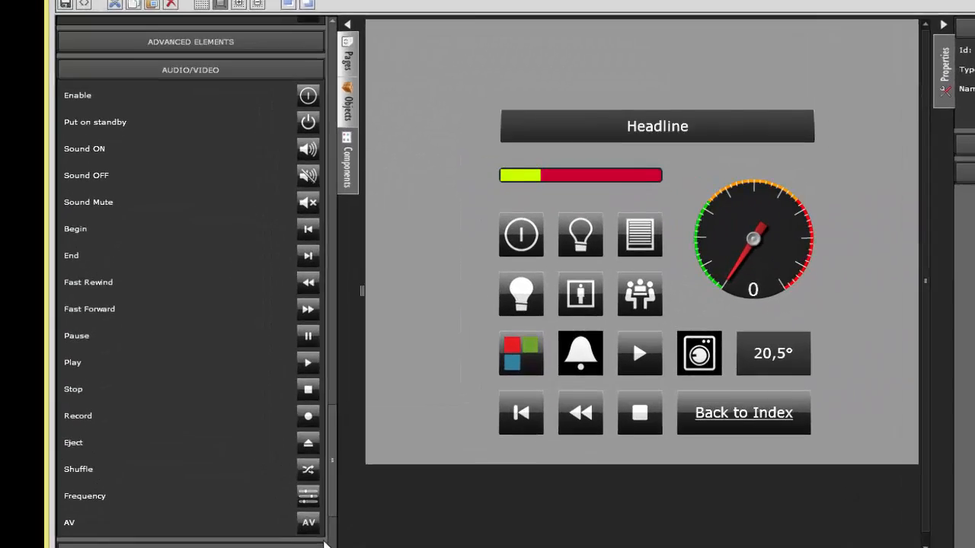
scroll(326, 544, down, 5)
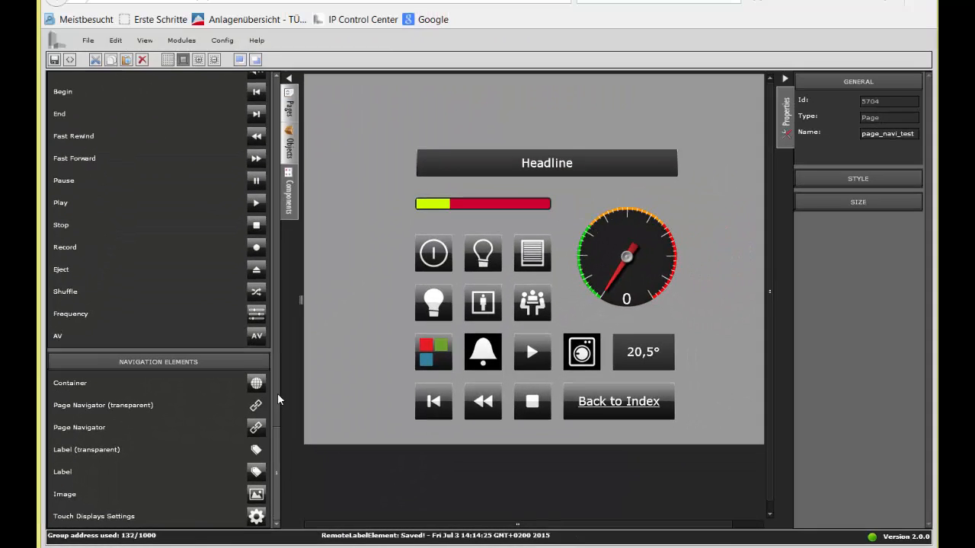
drag(276, 439, 286, 386)
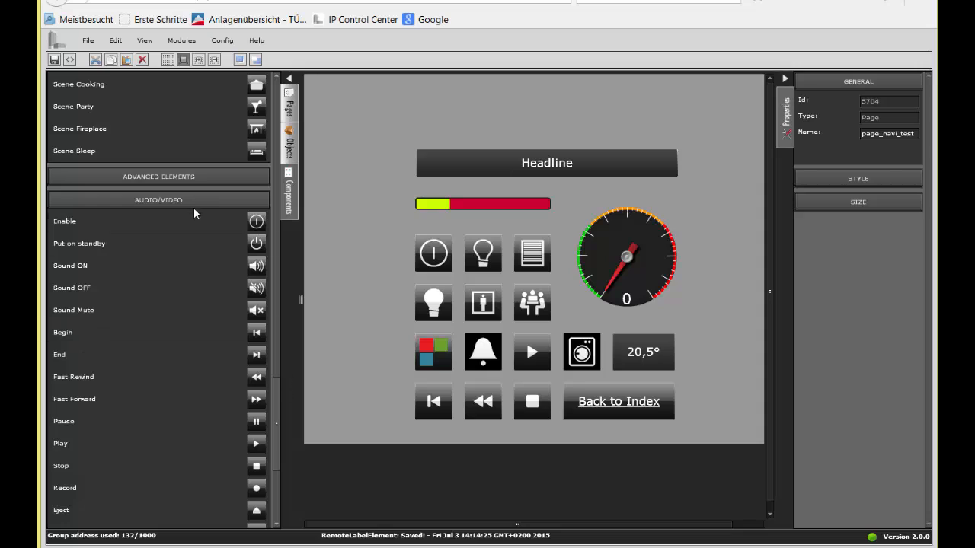
click(179, 178)
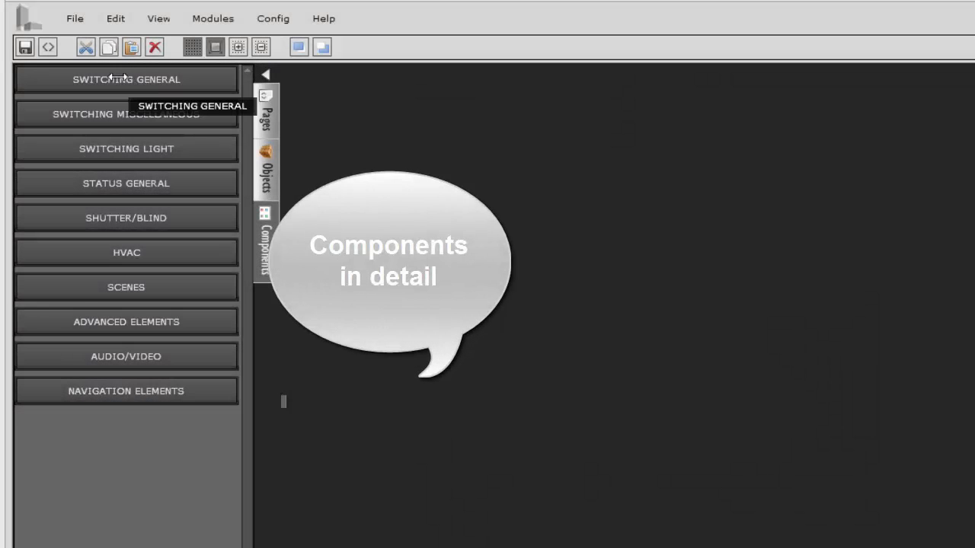
Step: Examine the Switching General, Switching Miscellaneous and Switching Light components in detail, one category at a time
click(117, 77)
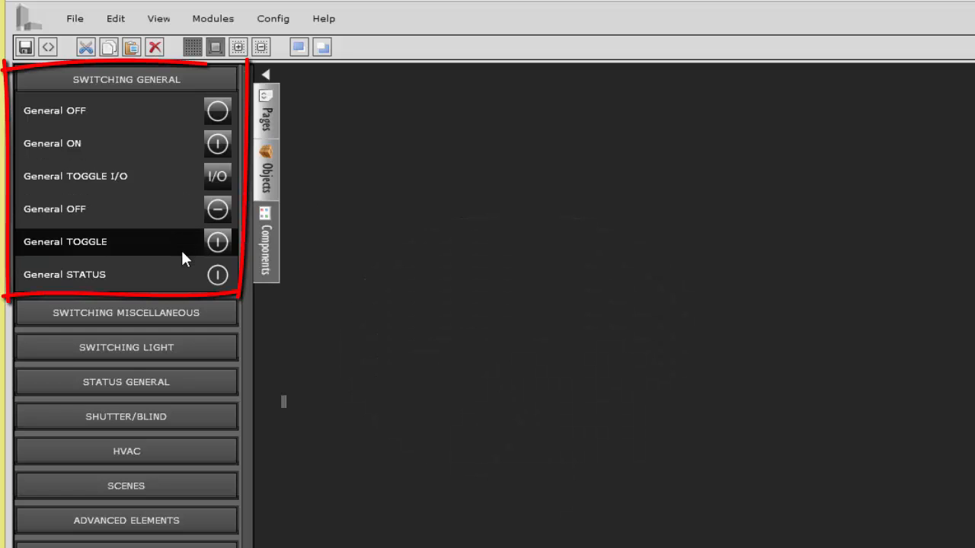
click(177, 79)
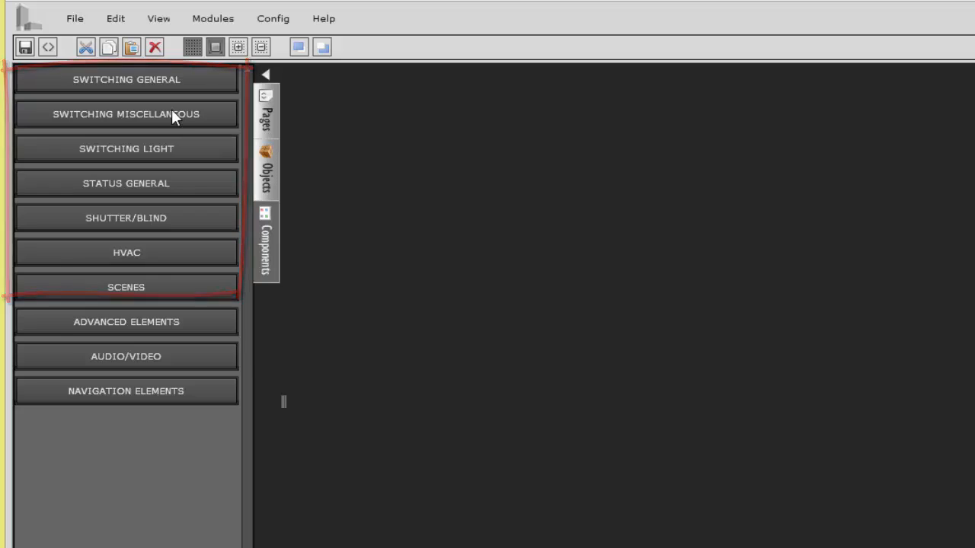
click(172, 111)
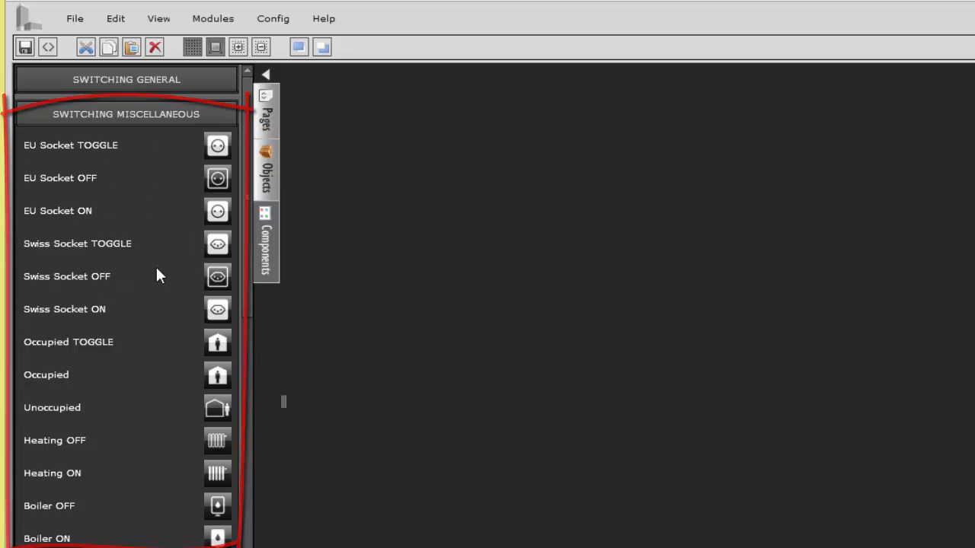
click(153, 118)
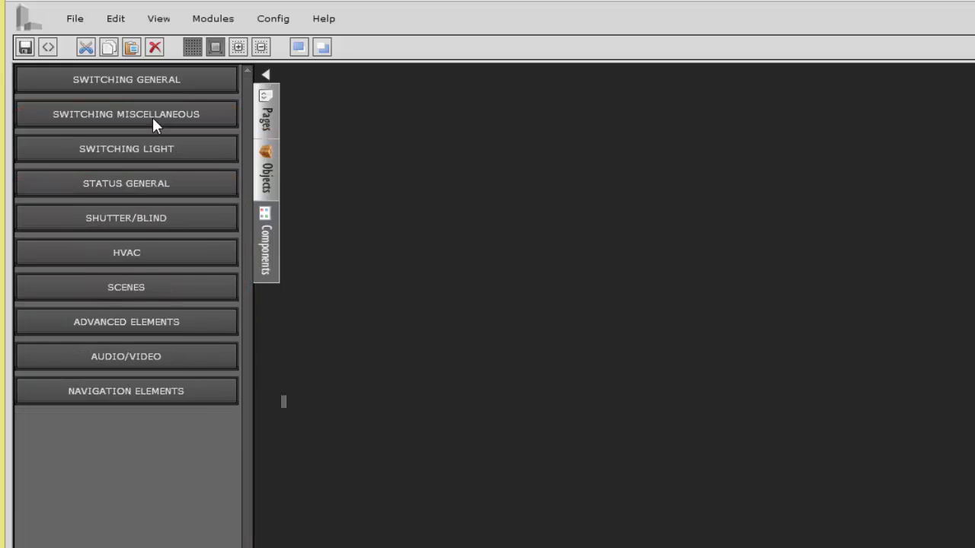
click(174, 155)
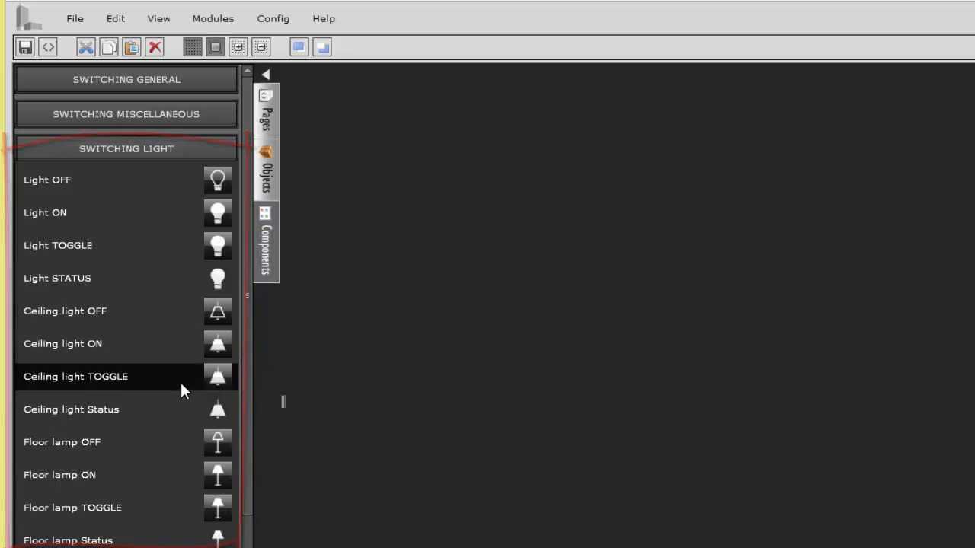
click(163, 151)
Step: Examine the full list of Status General components from EU Socket Status to Value Status, and collapse the category
click(178, 182)
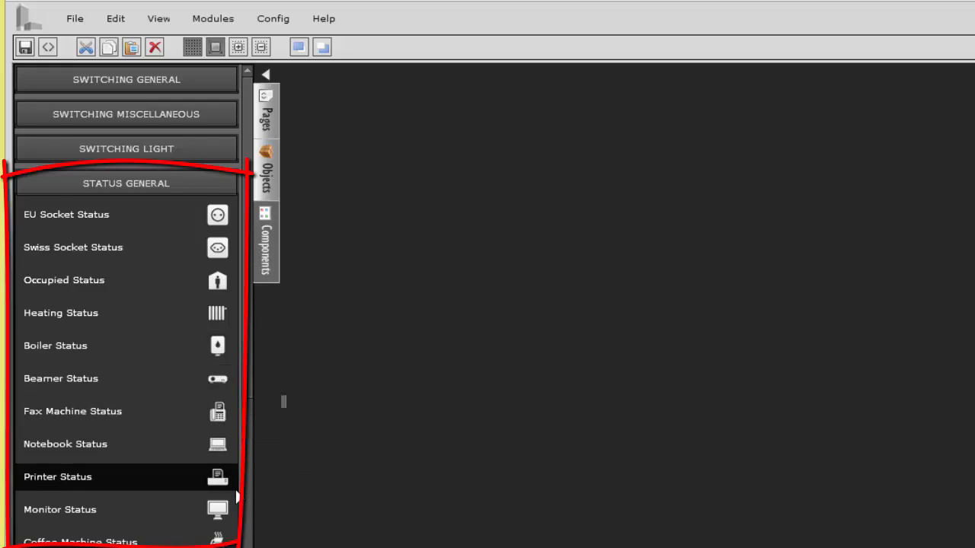
scroll(249, 531, down, 10)
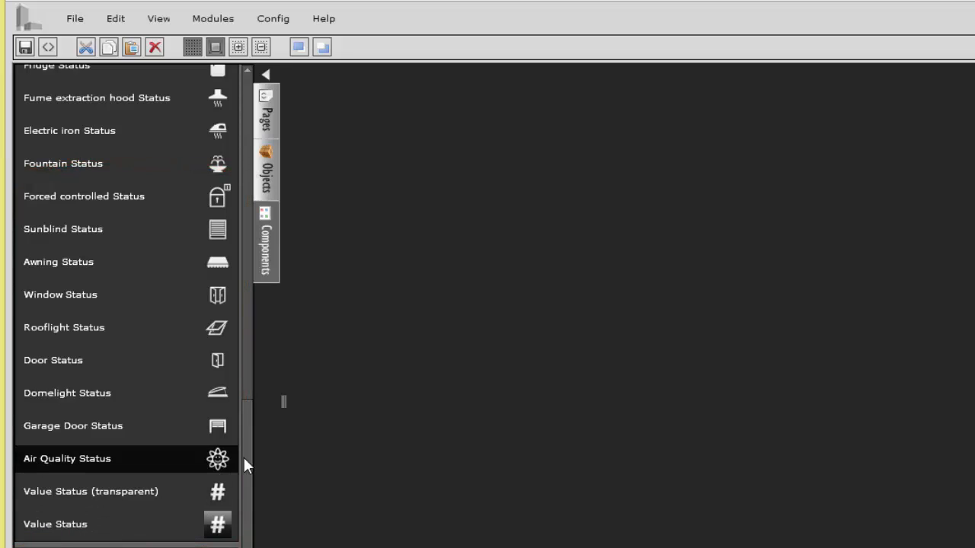
drag(245, 465, 246, 137)
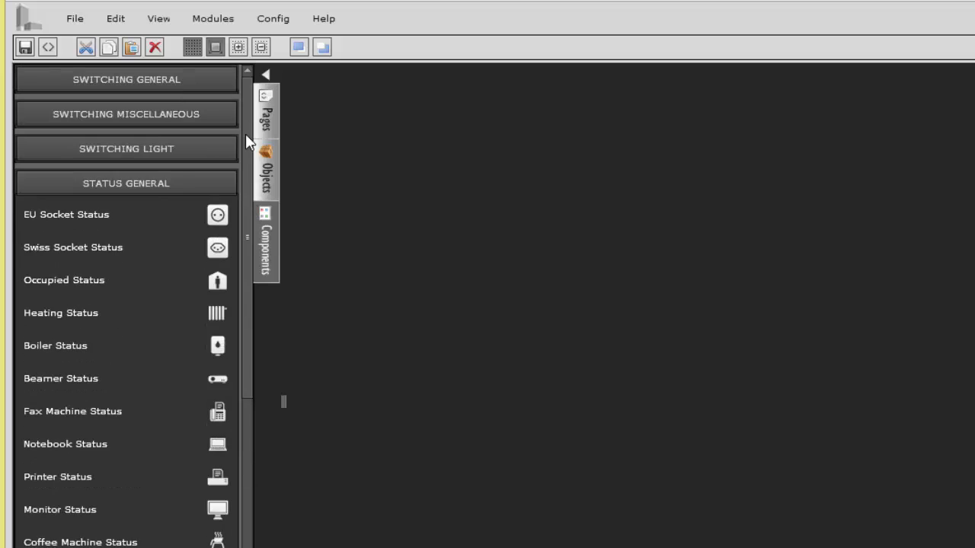
click(150, 182)
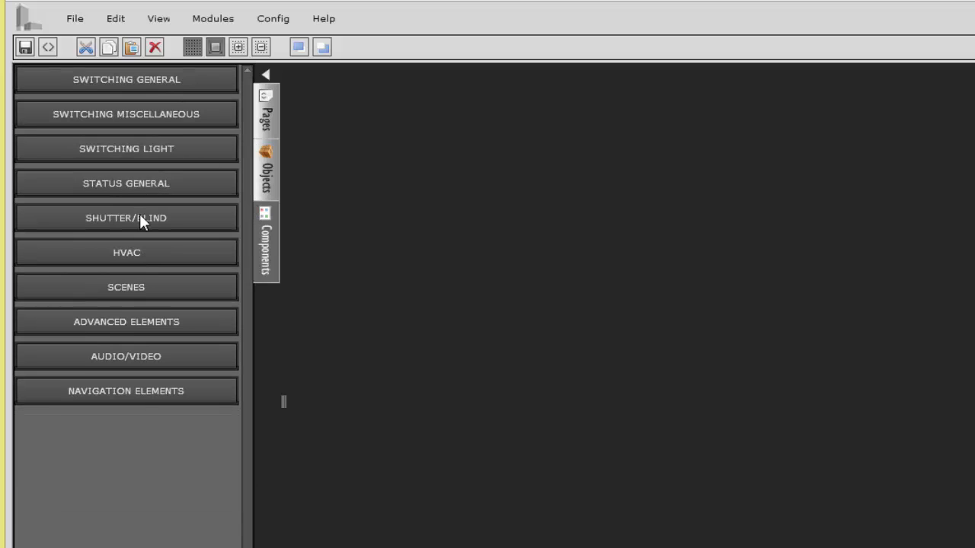
Step: Examine the Shutter/Blind components, including the sunblind, slat, awning and window commands, and collapse the category
click(139, 216)
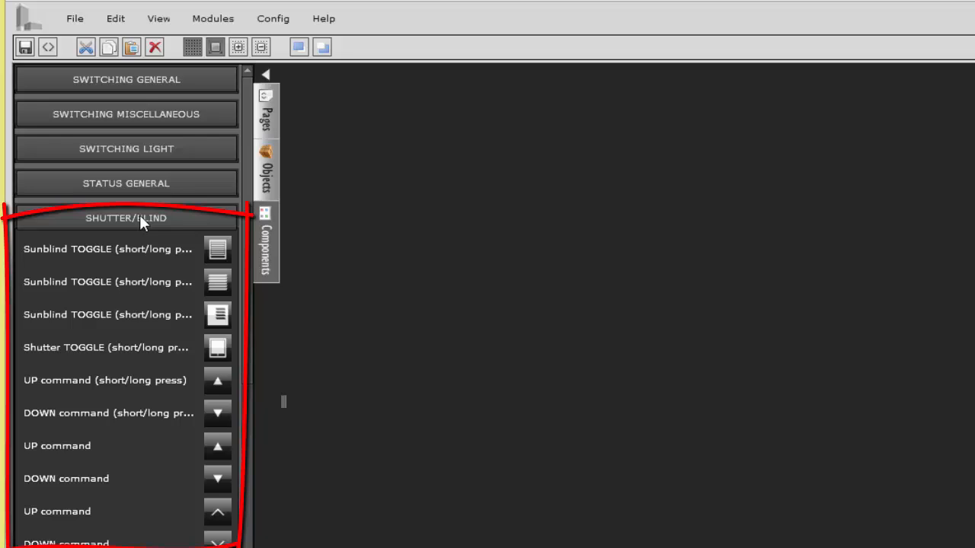
drag(247, 374, 254, 547)
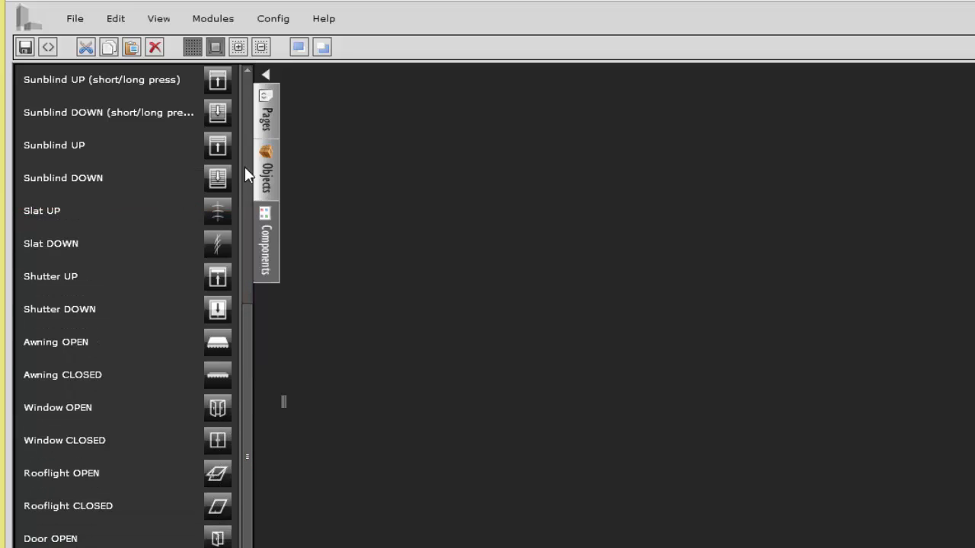
scroll(250, 204, up, 10)
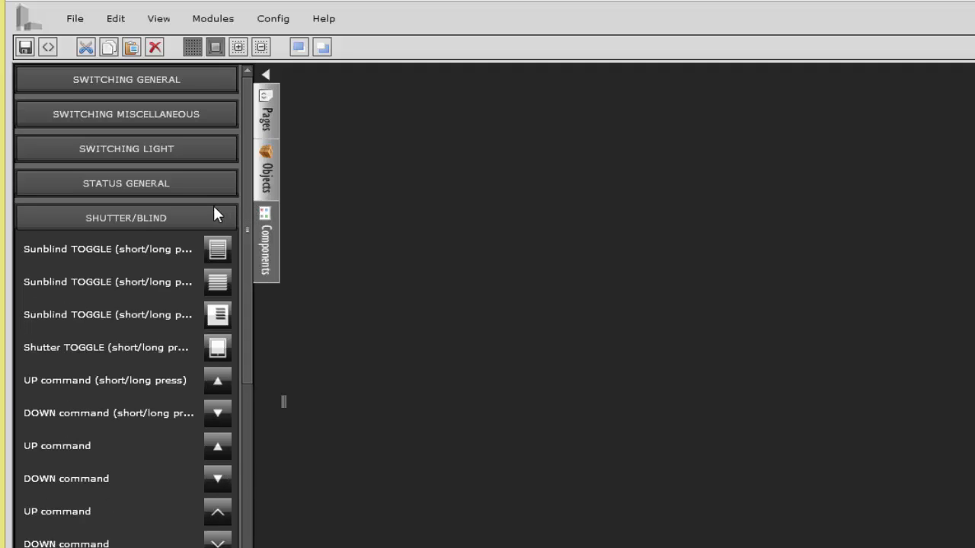
click(212, 217)
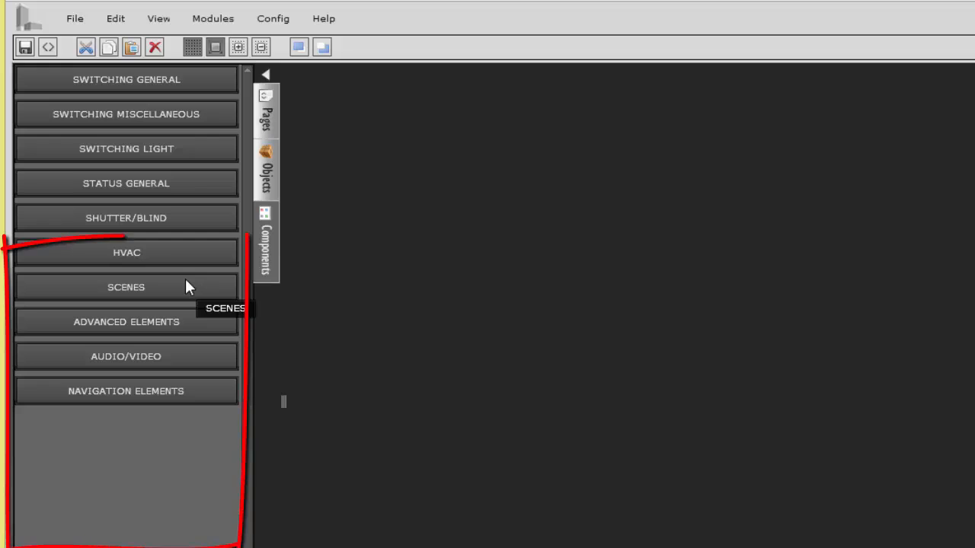
Step: Examine the HVAC components, including the operating modes, heating/cooling and fan stages, and collapse the category
click(158, 247)
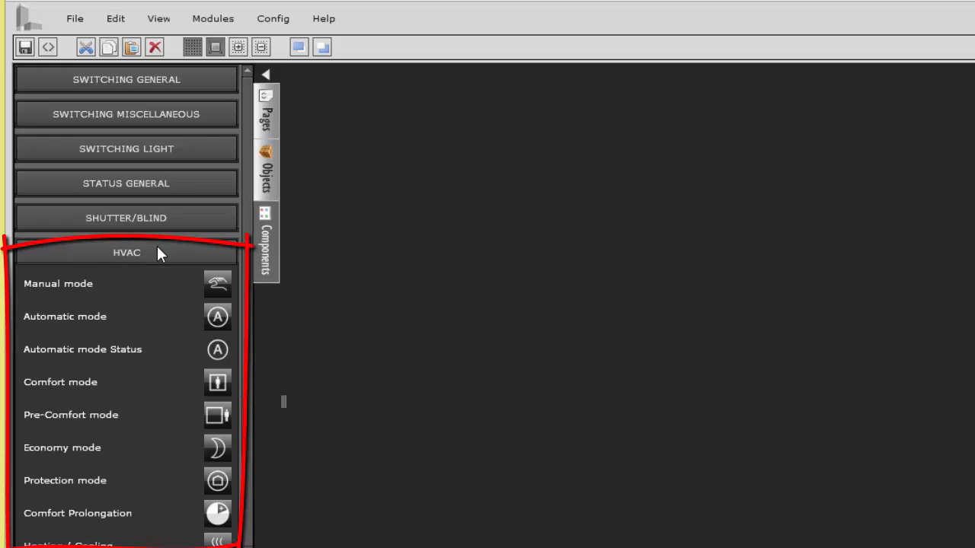
scroll(252, 427, down, 2)
scroll(254, 473, down, 4)
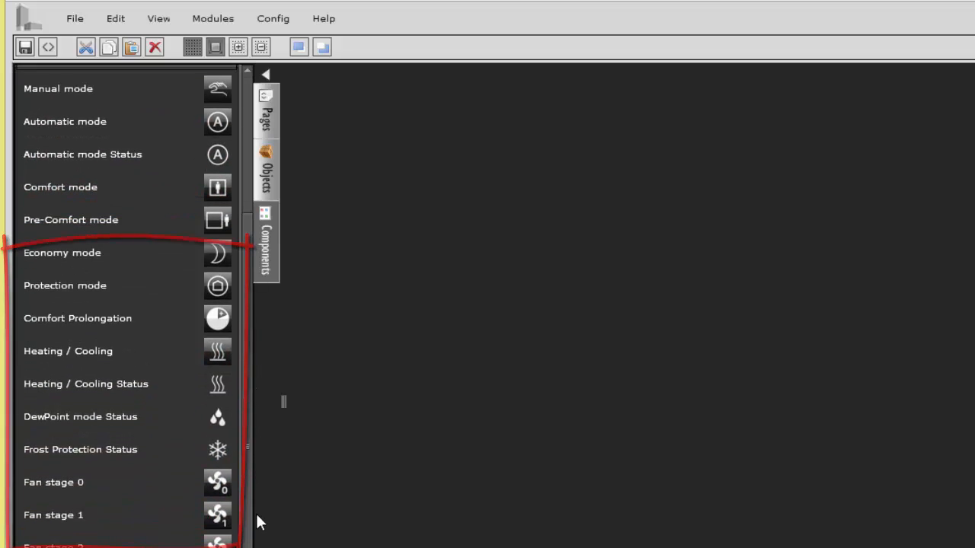
scroll(268, 472, up, 4)
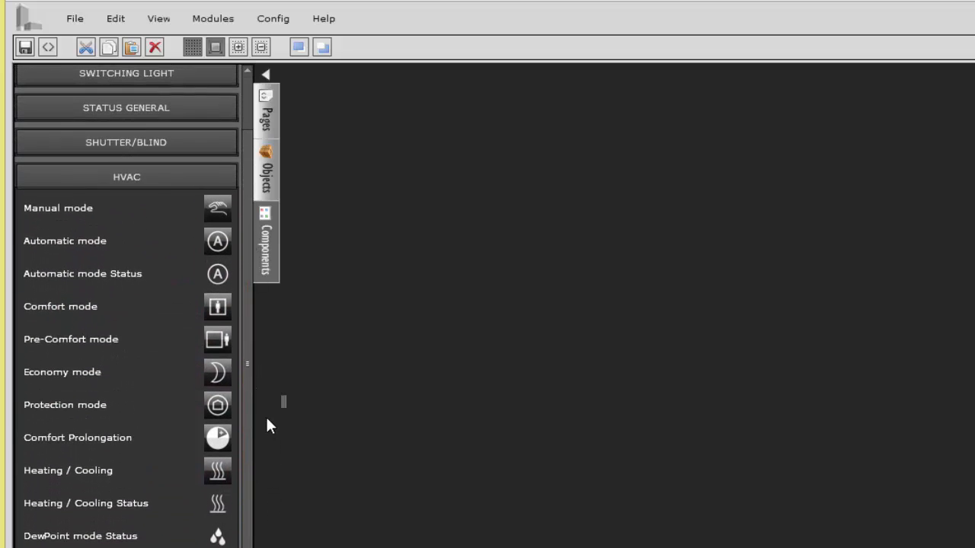
click(142, 179)
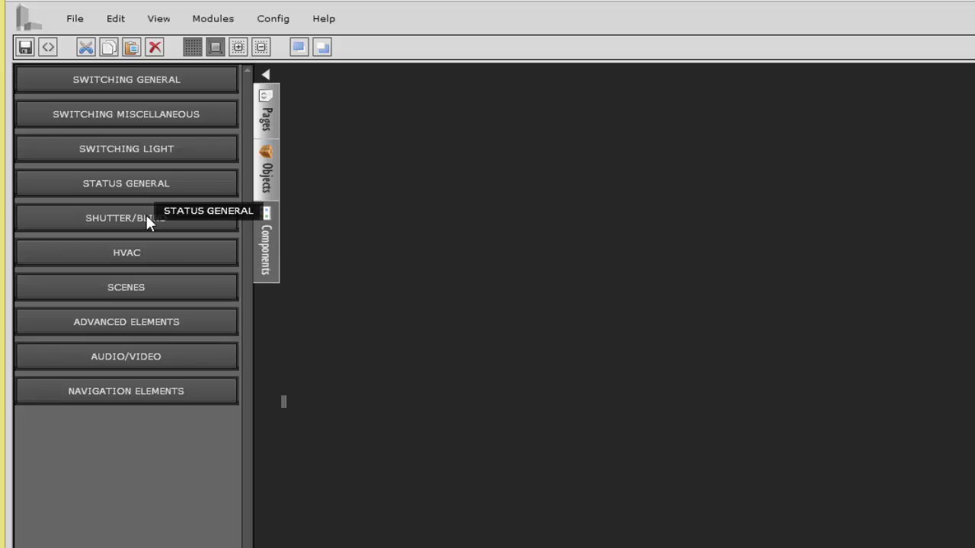
Step: Examine the Scenes components and the full Advanced Elements list through Alarm STATUS, collapsing each category
click(158, 290)
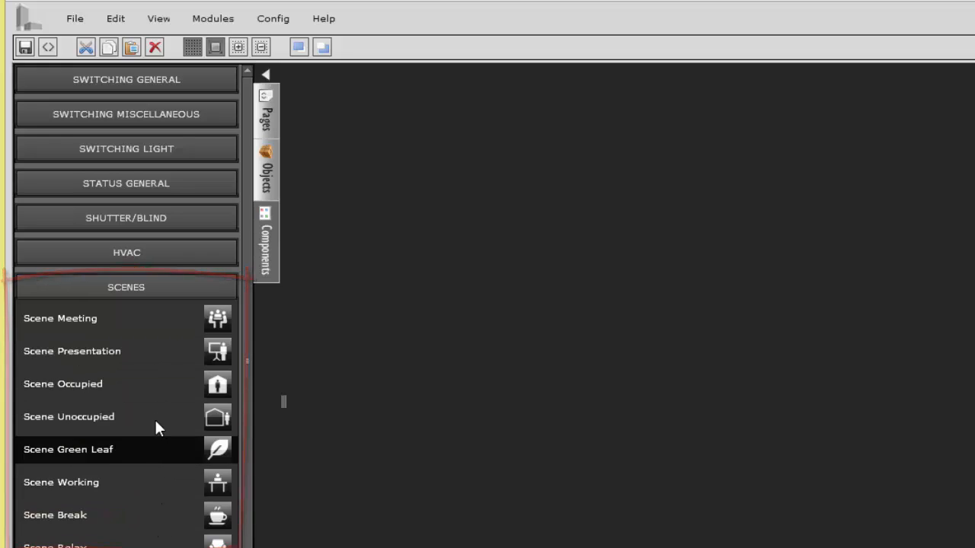
click(150, 293)
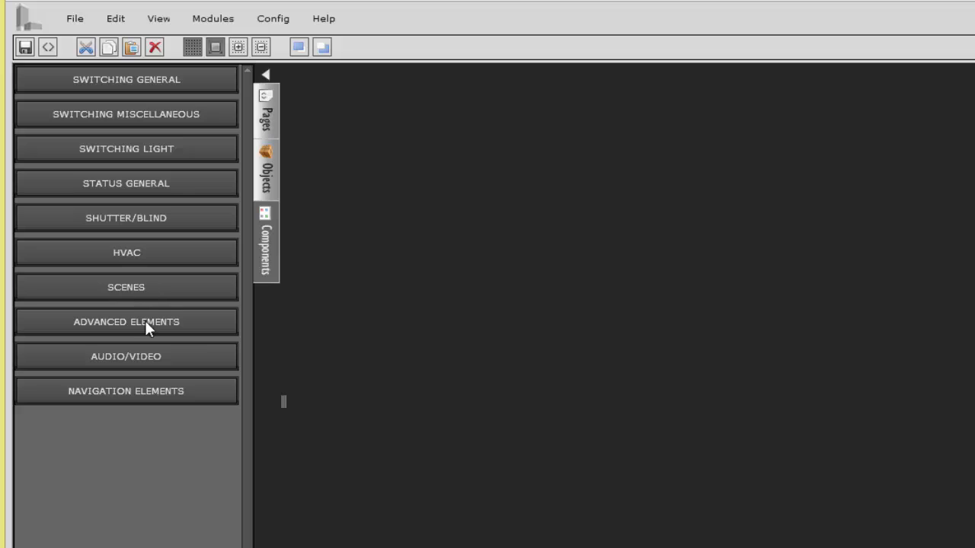
click(204, 327)
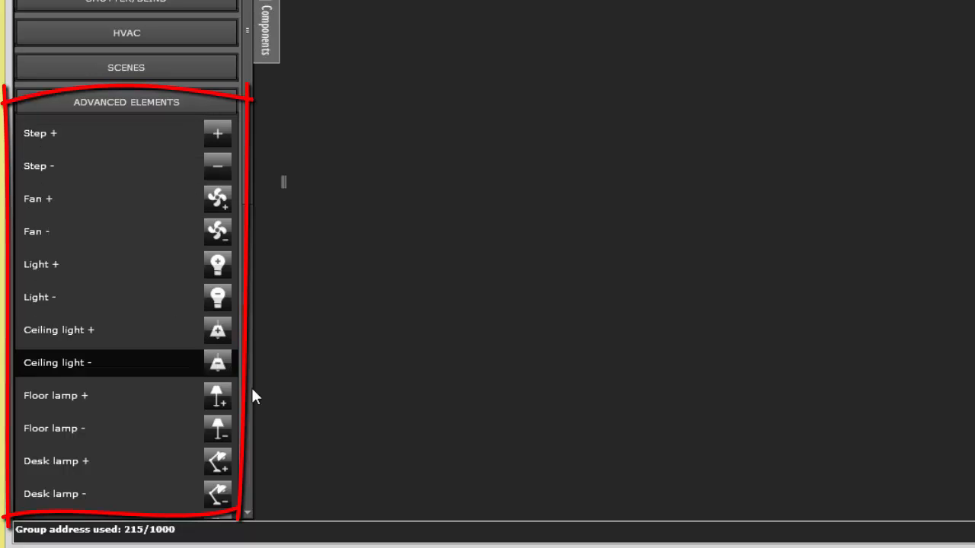
scroll(247, 395, down, 5)
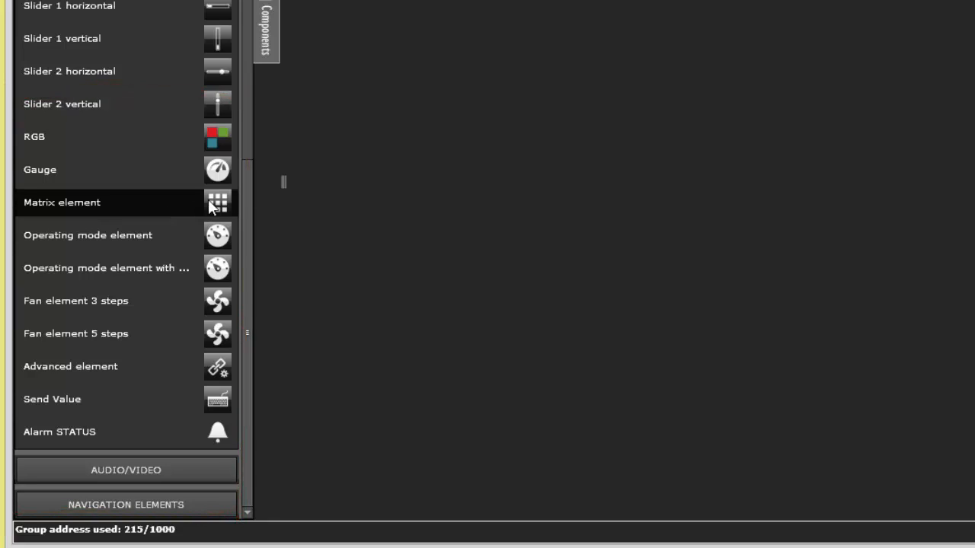
drag(249, 220, 248, 0)
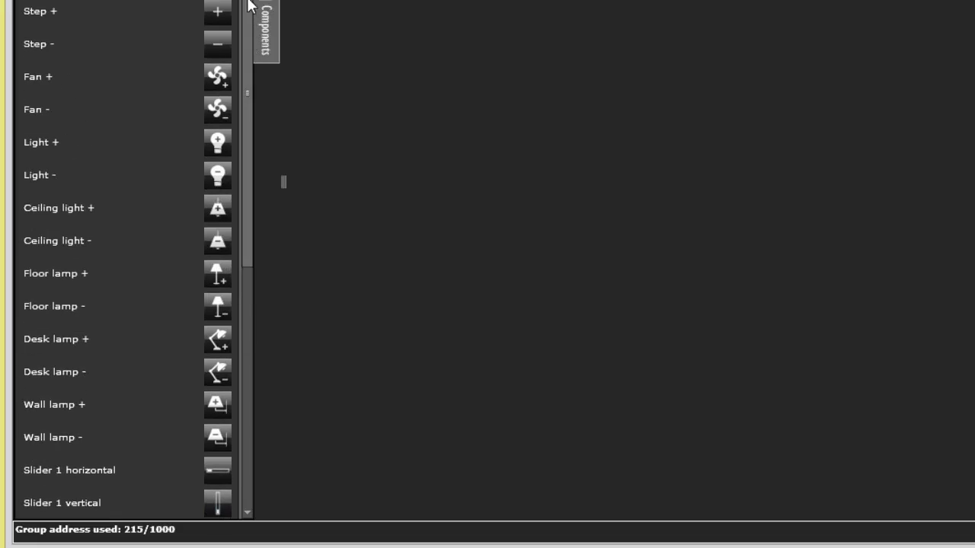
click(201, 0)
Step: Examine the Audio/Video playback and sound components, collapse them, and open the Navigation Elements category
click(100, 139)
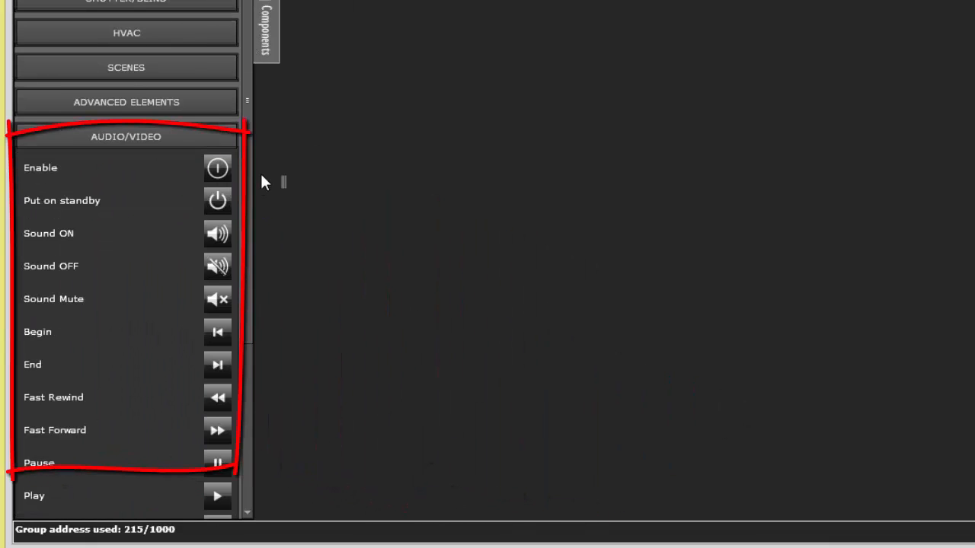
drag(247, 198, 246, 310)
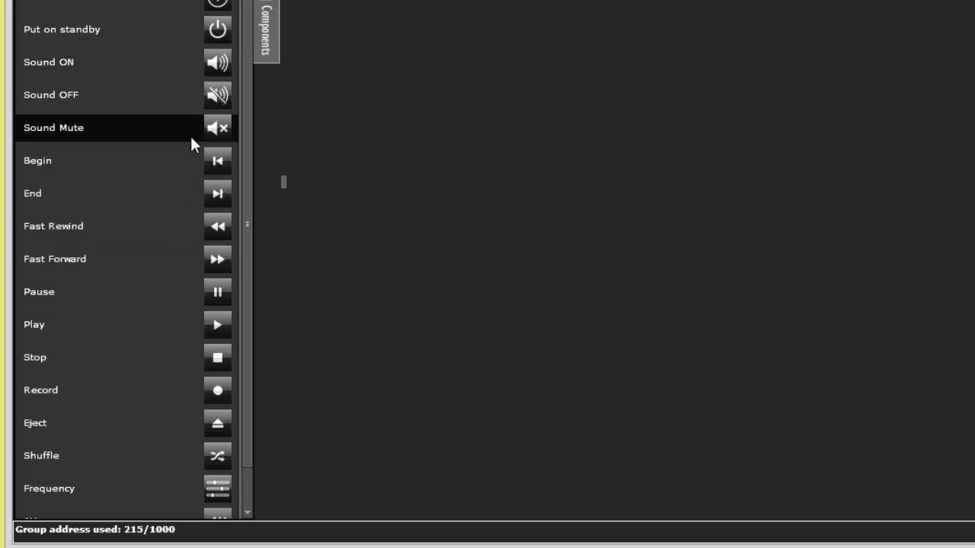
click(172, 2)
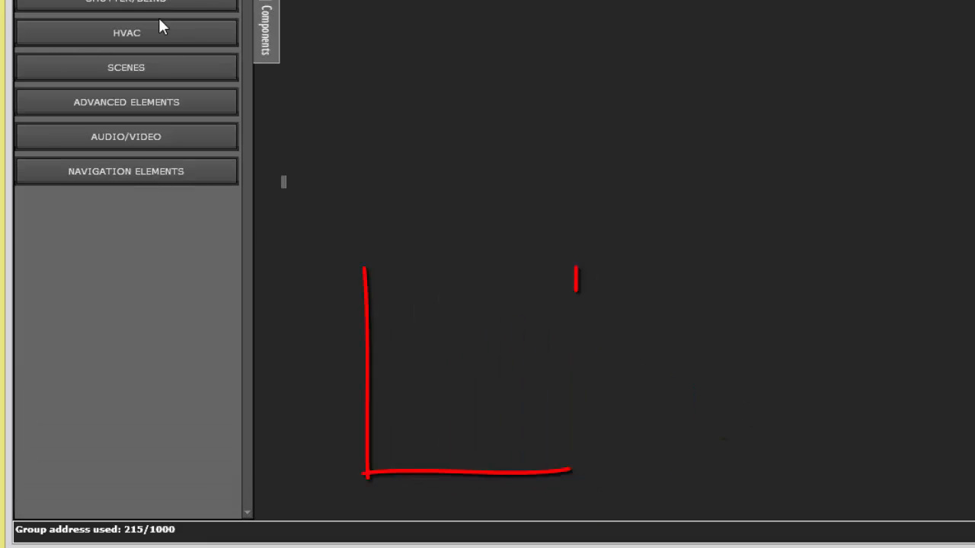
click(134, 167)
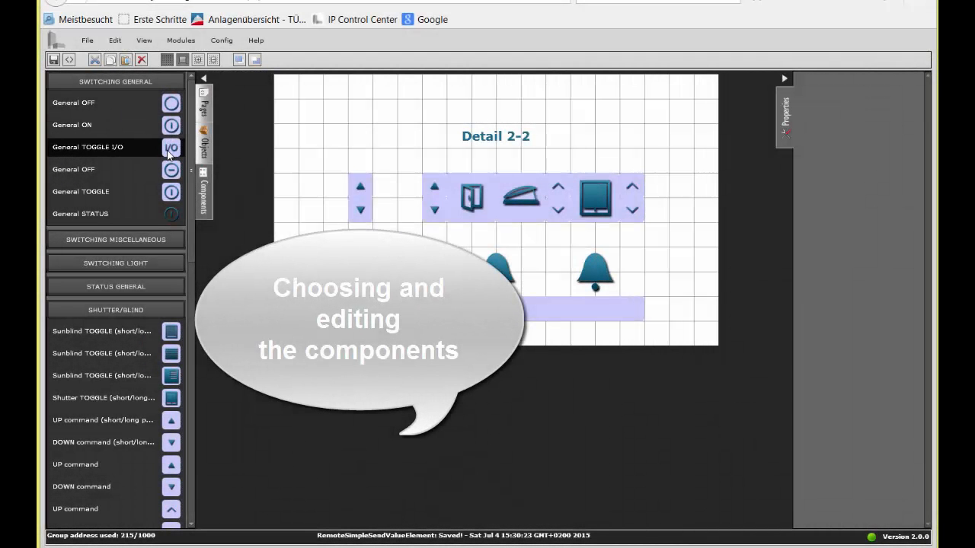
Step: Place a General TOGGLE I/O component near the upper-left corner of the Detail 2-2 page and review its Disconnected Status and First Status settings
drag(170, 152, 297, 122)
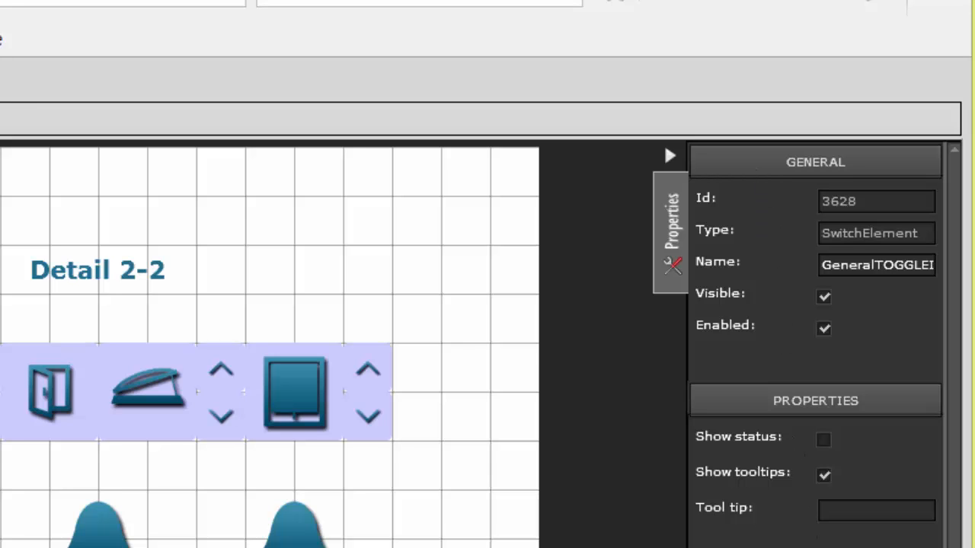
click(812, 407)
click(806, 63)
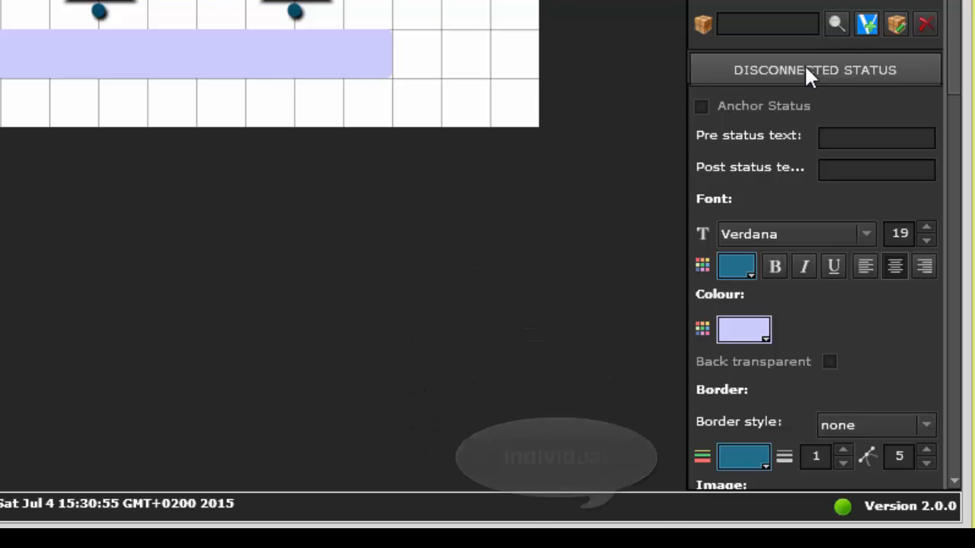
click(806, 73)
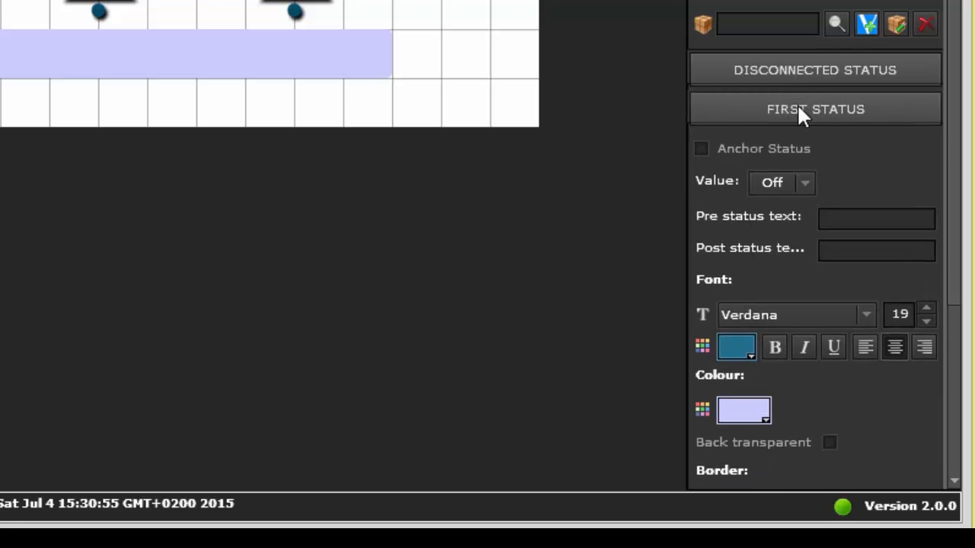
click(798, 107)
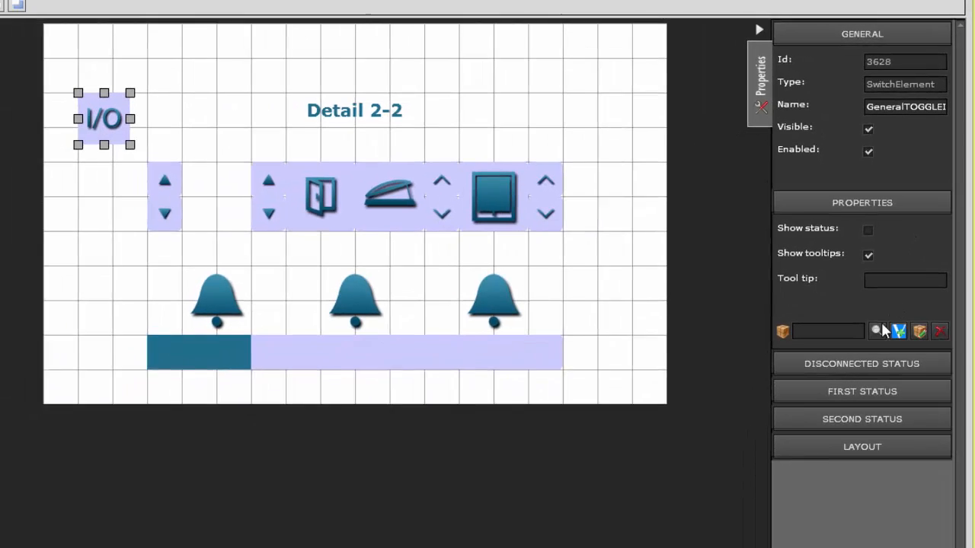
Step: Assign the object 82:EG Q11.1 Schlafen Bett 1 e/a Nord to the I/O switch
click(880, 321)
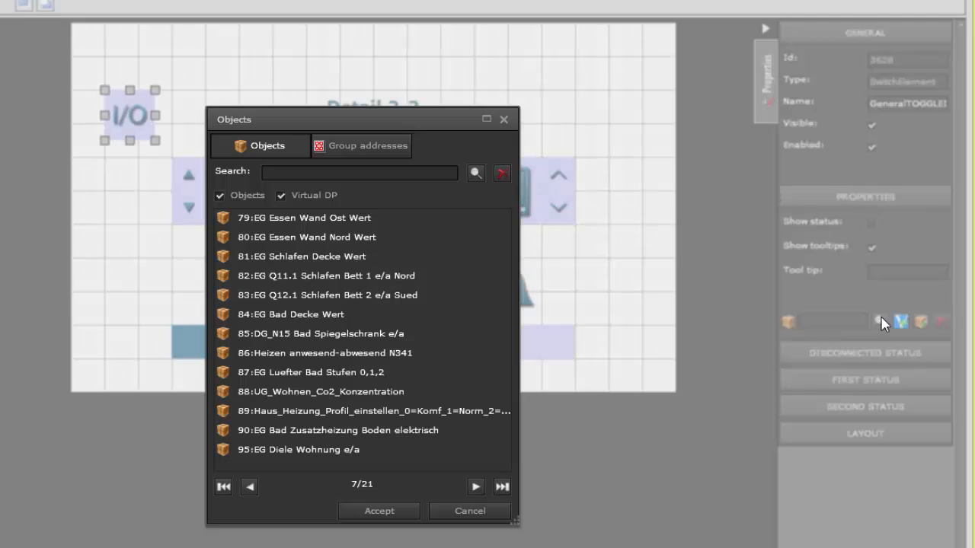
double_click(425, 276)
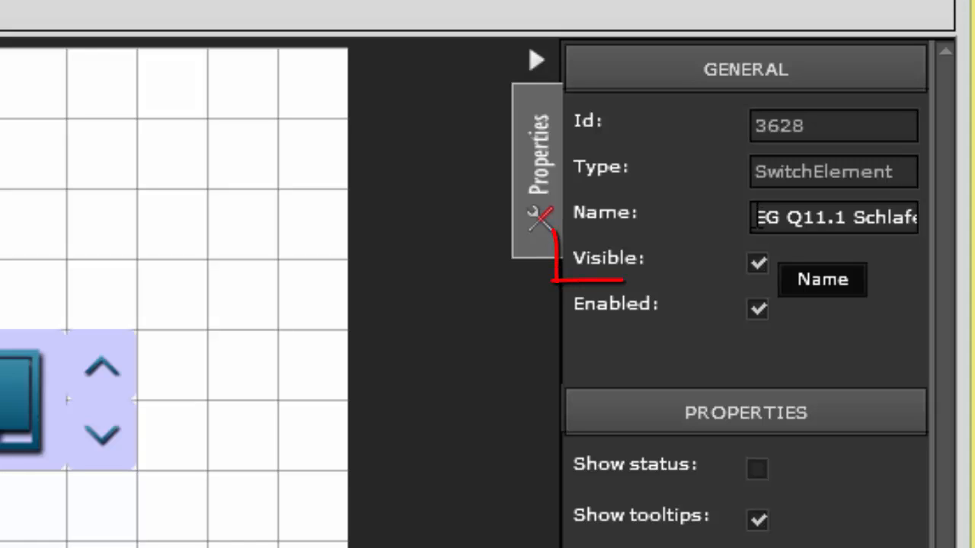
Step: Try the I/O switch's Visible and Enabled options by turning them off and on again
click(758, 265)
click(759, 267)
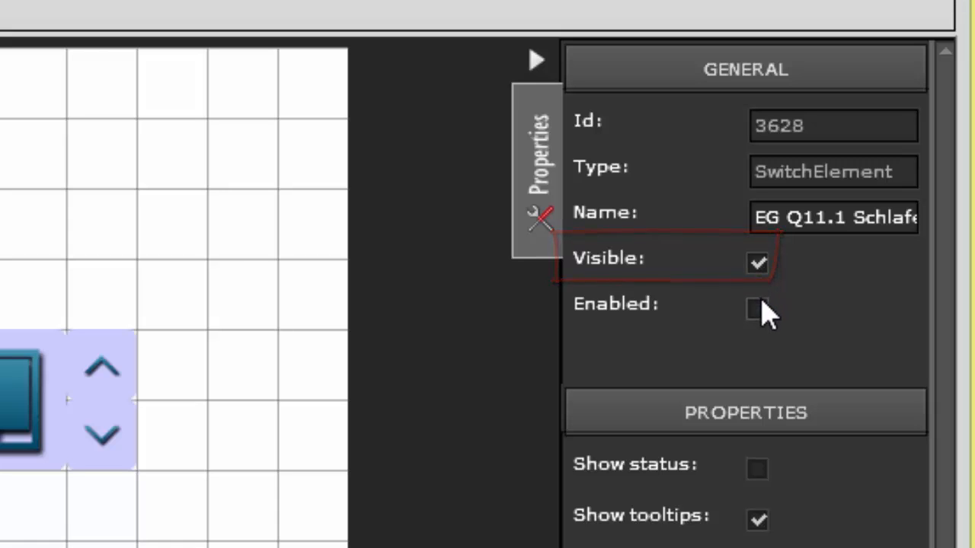
click(761, 314)
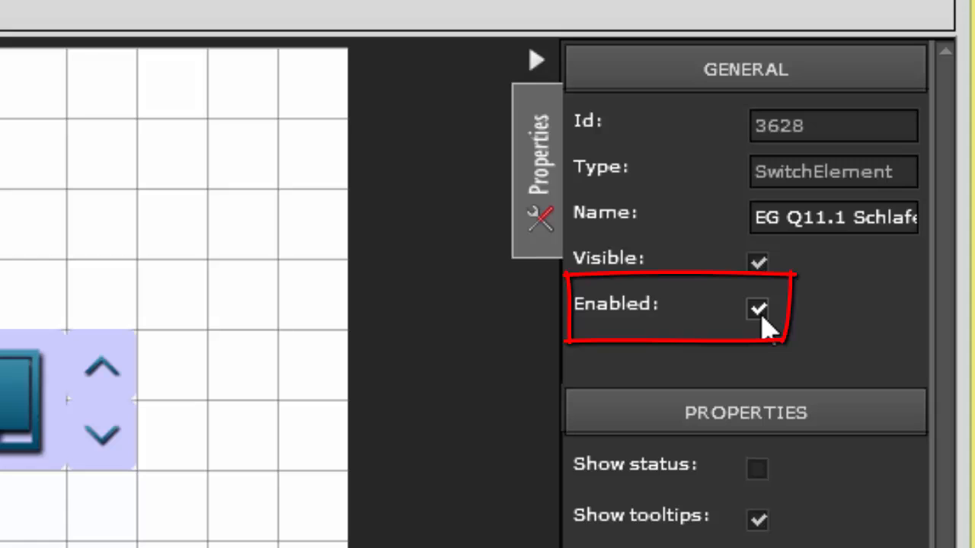
click(758, 309)
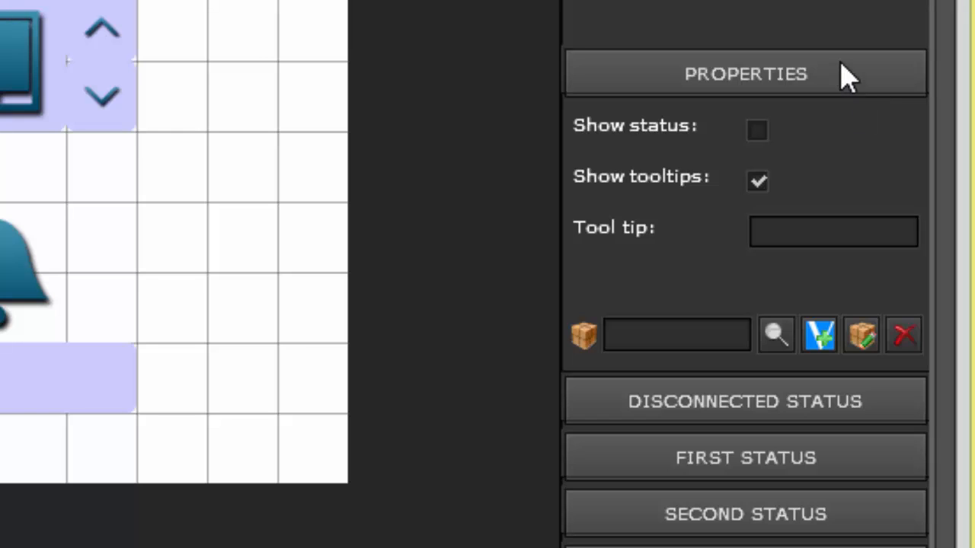
Step: Enable Show status for the I/O switch, keep Show tooltips on, and set the tool tip text to "Tooltip !!!"
click(757, 130)
click(758, 181)
click(758, 182)
click(756, 229)
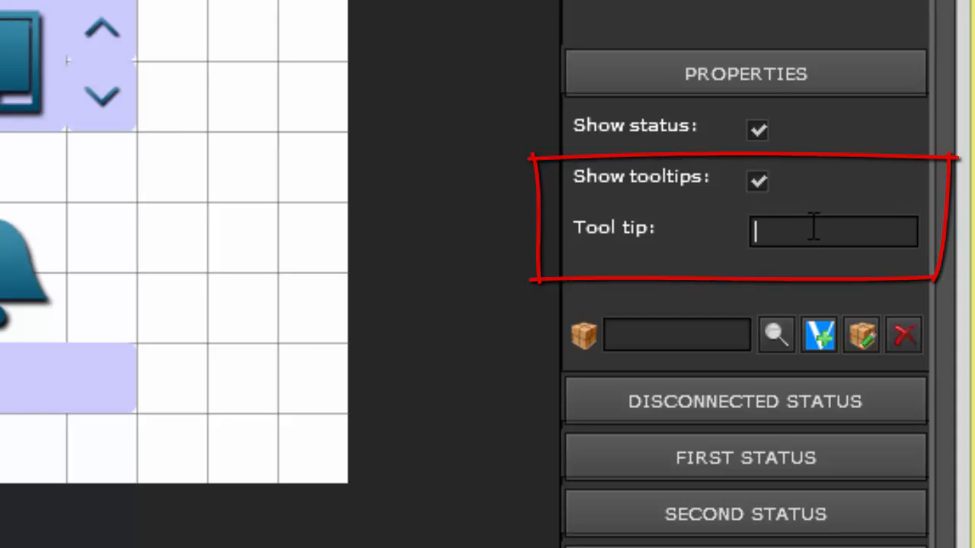
text(To)
text(oltip)
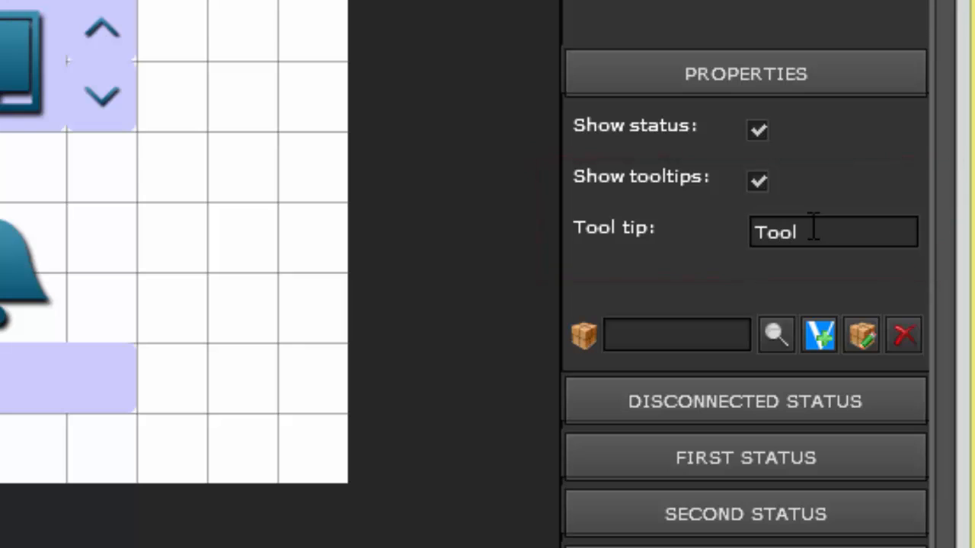
text( !!!)
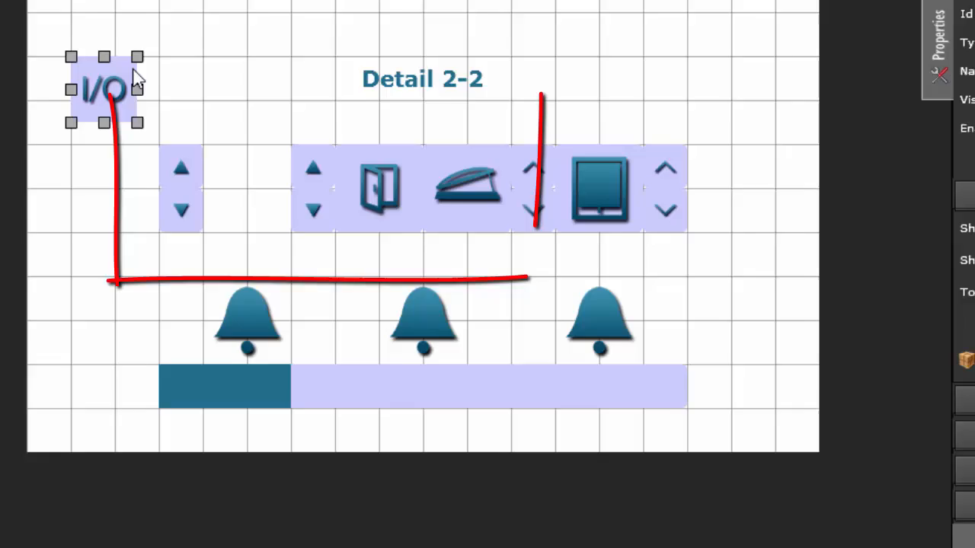
Step: Link the object 177:DG_N28 Bad Heizmatte manuell to the I/O switch from the object list, and clear the assignment
mouse_move(193, 124)
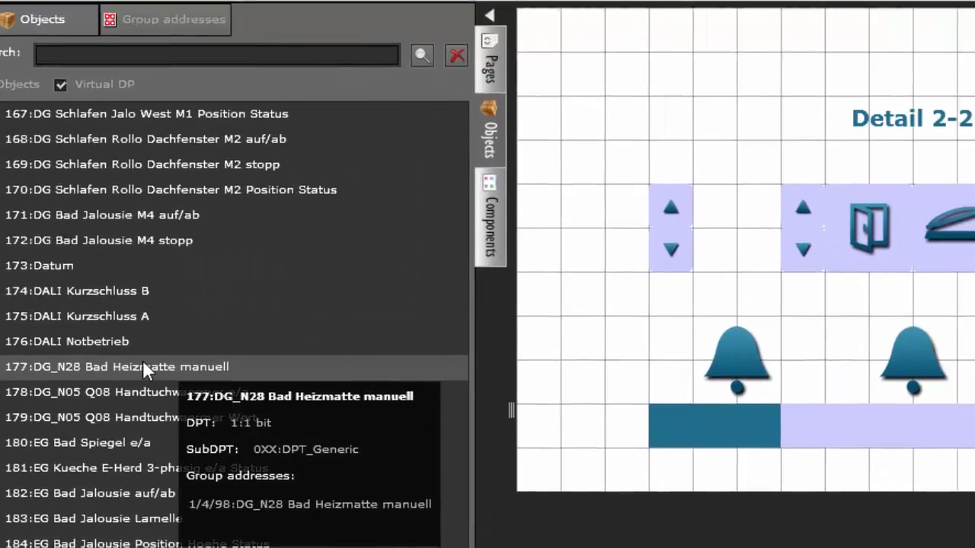
drag(143, 362, 883, 381)
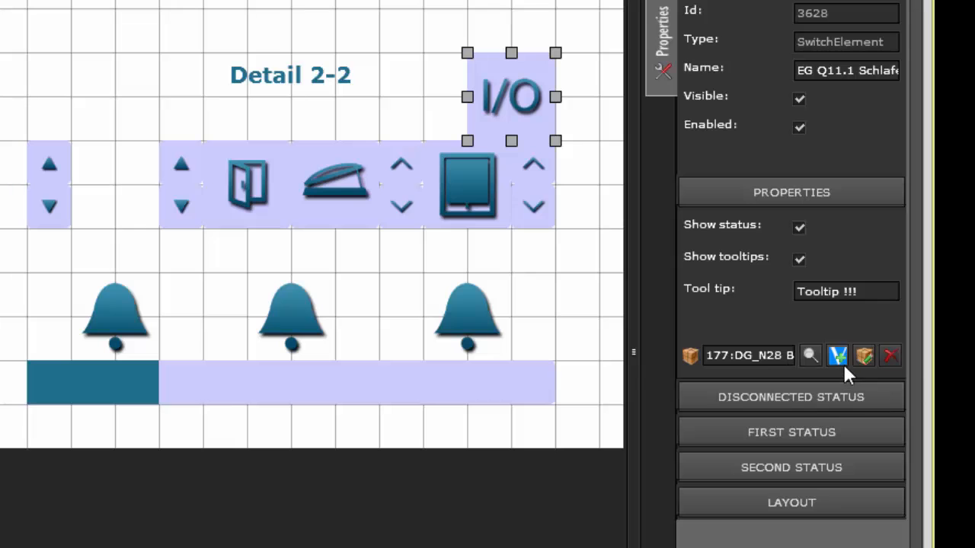
click(889, 354)
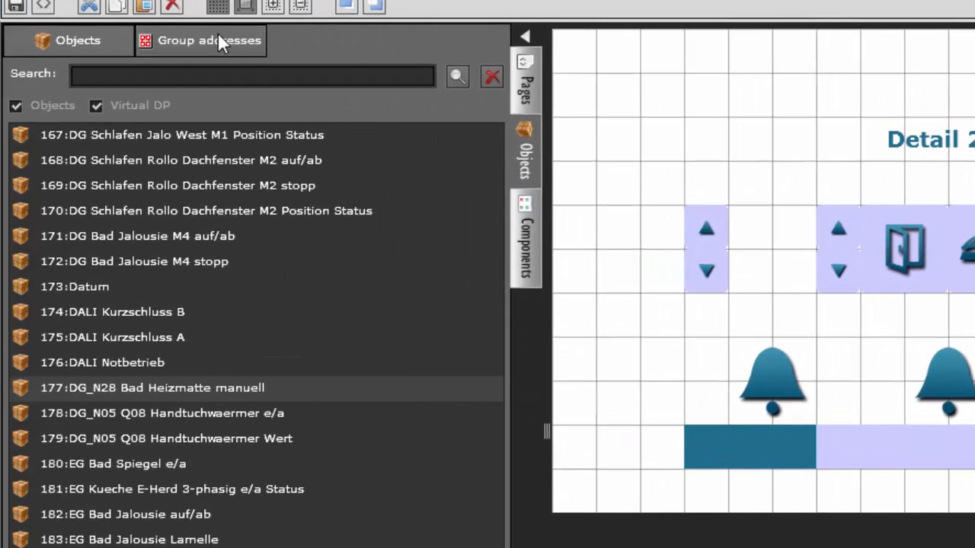
Step: Link the group address 8:Sonne ein/aus to the I/O switch
click(218, 34)
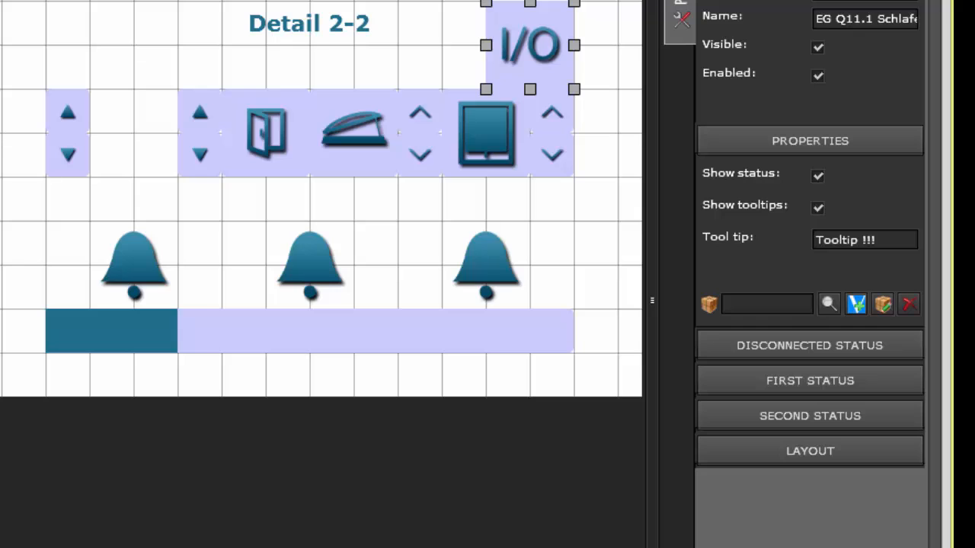
drag(0, 305, 742, 312)
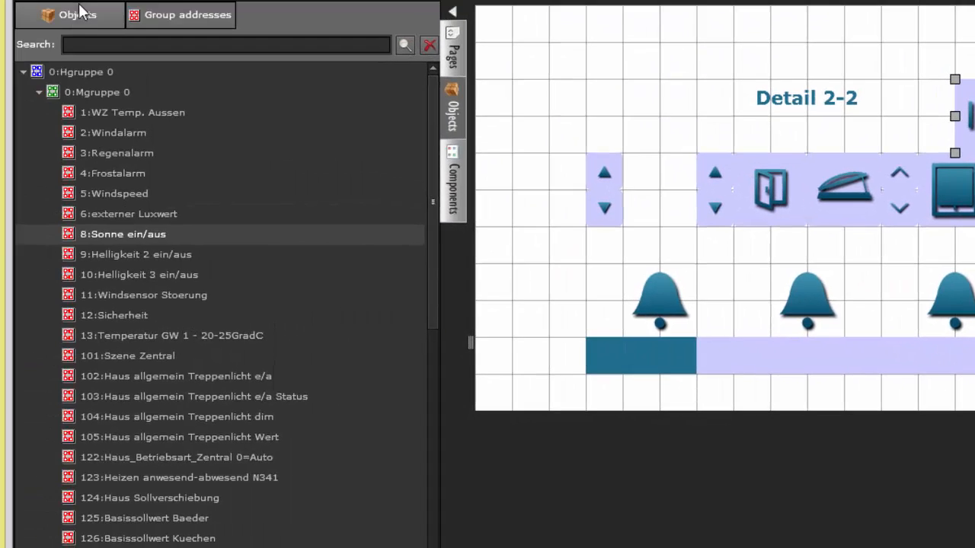
Step: Link the virtual datapoint 303:OG FeKo Summe aktivieren to the I/O switch, and clear the assignment
click(78, 11)
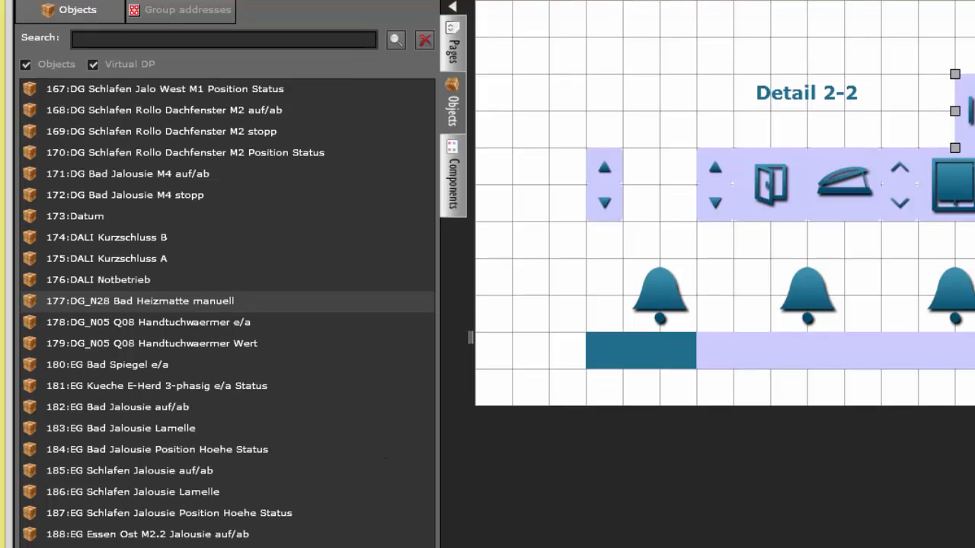
scroll(251, 362, down, 15)
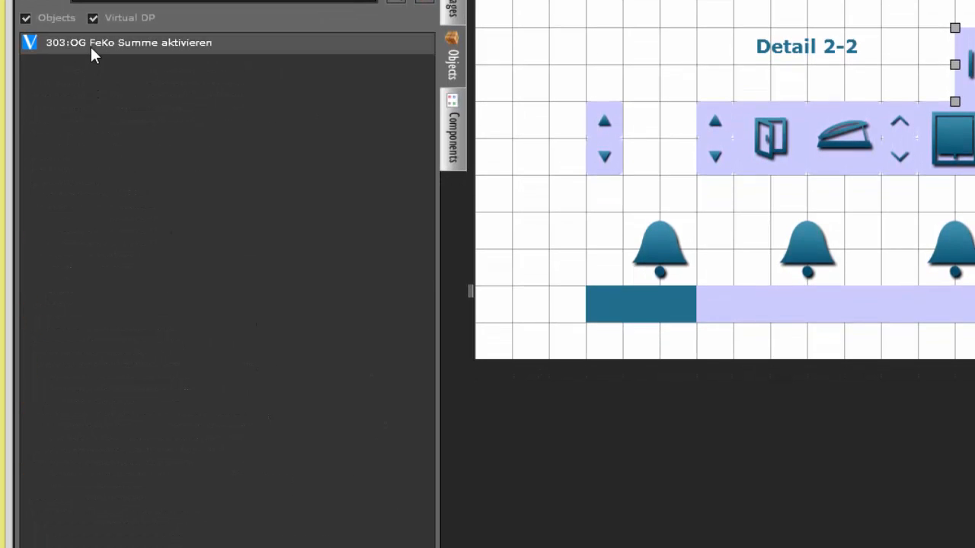
drag(91, 45, 974, 338)
drag(875, 304, 876, 255)
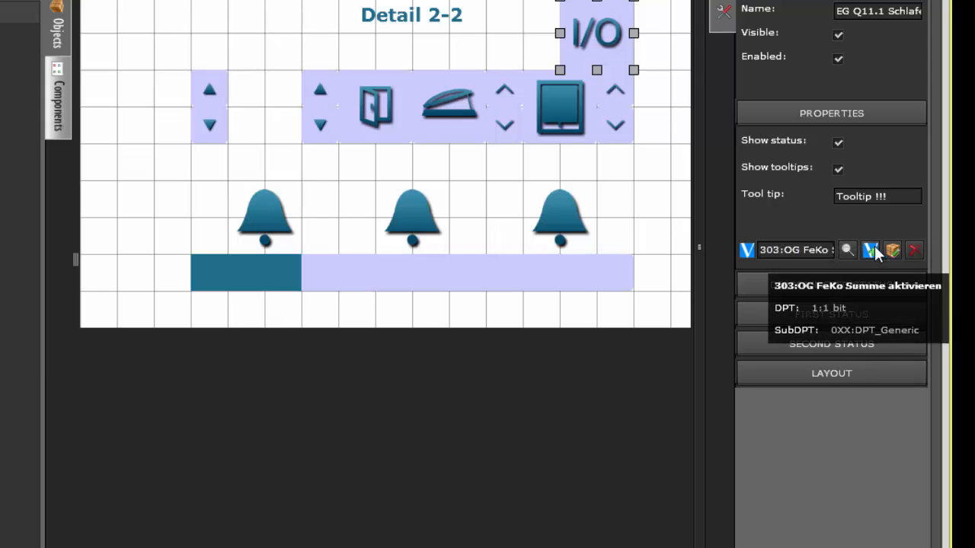
click(911, 250)
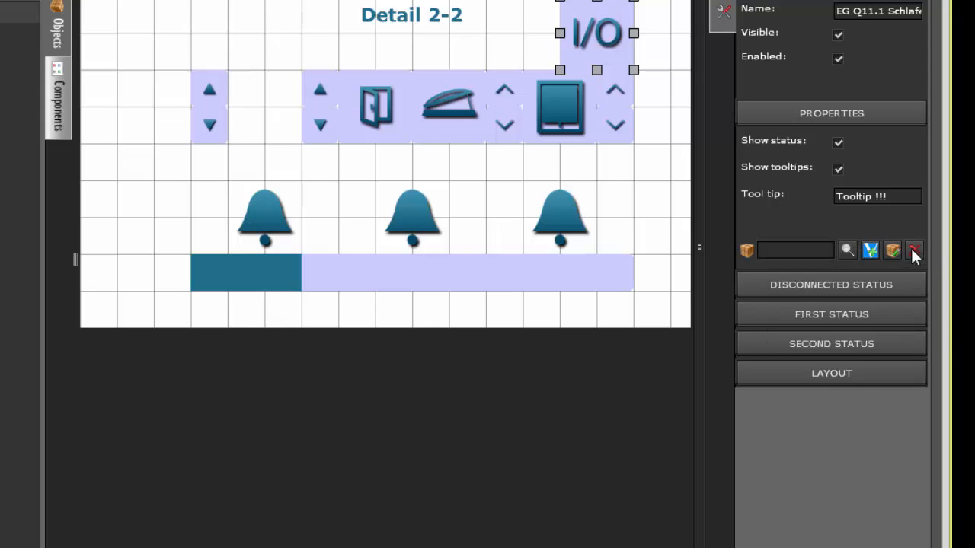
Step: Browse the available group addresses and the last page of objects for the I/O switch, and close the selection without choosing any
click(846, 251)
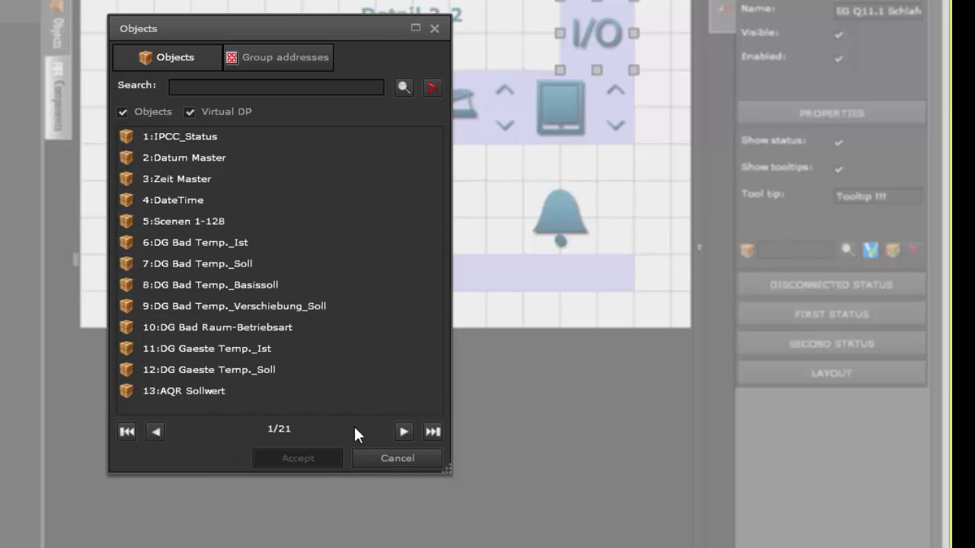
click(280, 57)
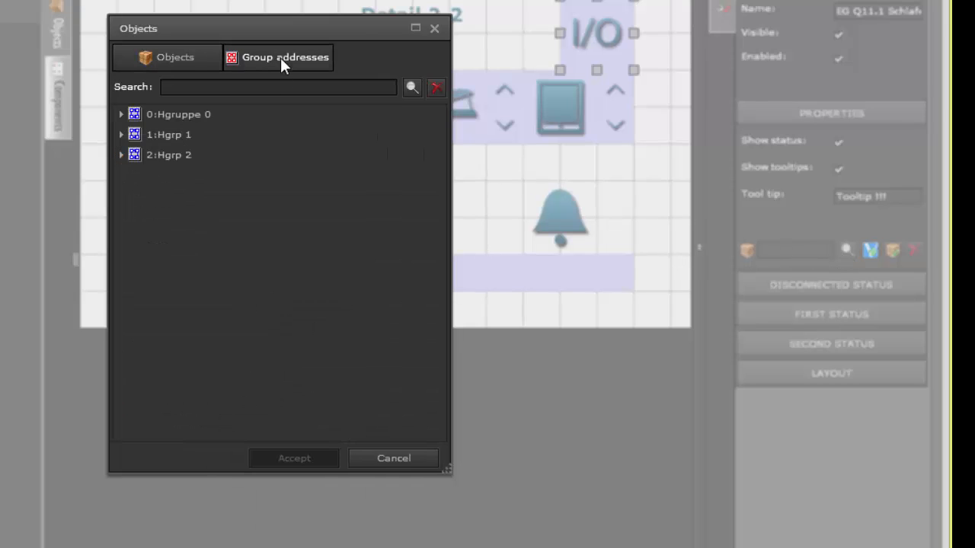
click(179, 61)
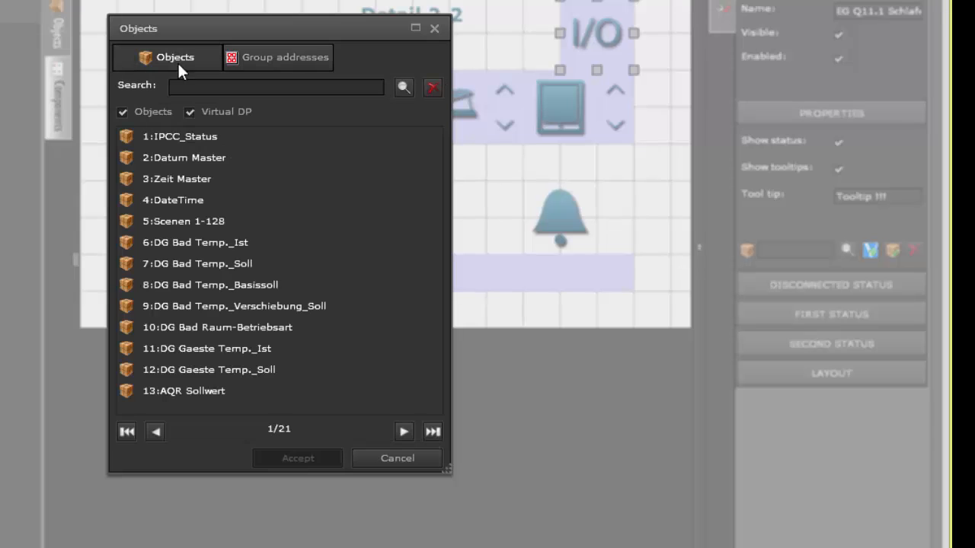
click(432, 432)
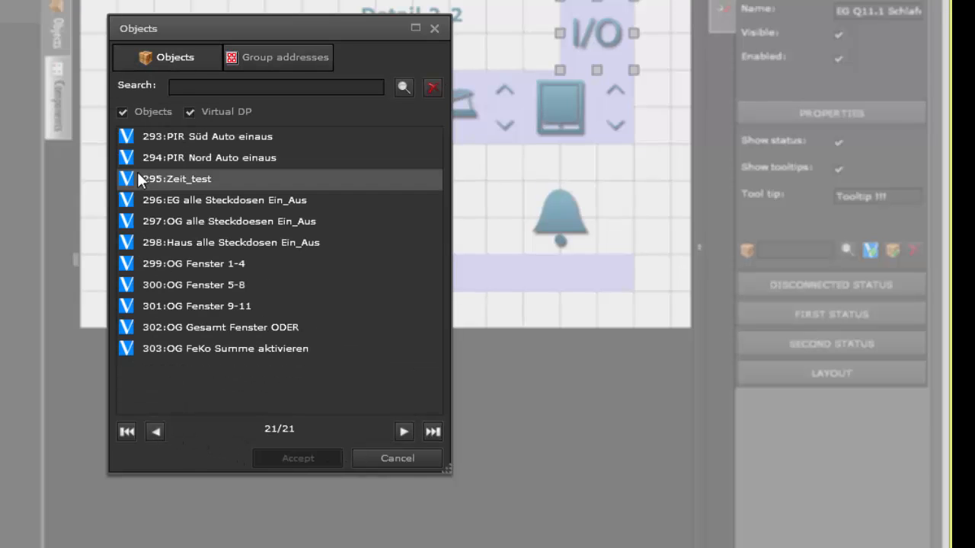
click(379, 454)
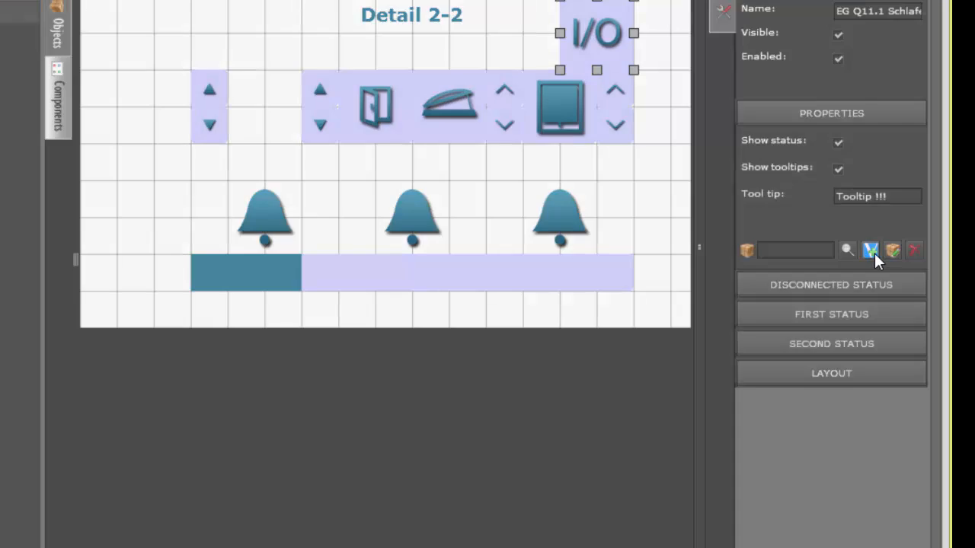
Step: Start a virtual object named new_virtual_Object with DPT 5:8 bit unsigned value, SubDPT 10:DPT_Value_1_Ucount and its default value enabled
click(871, 250)
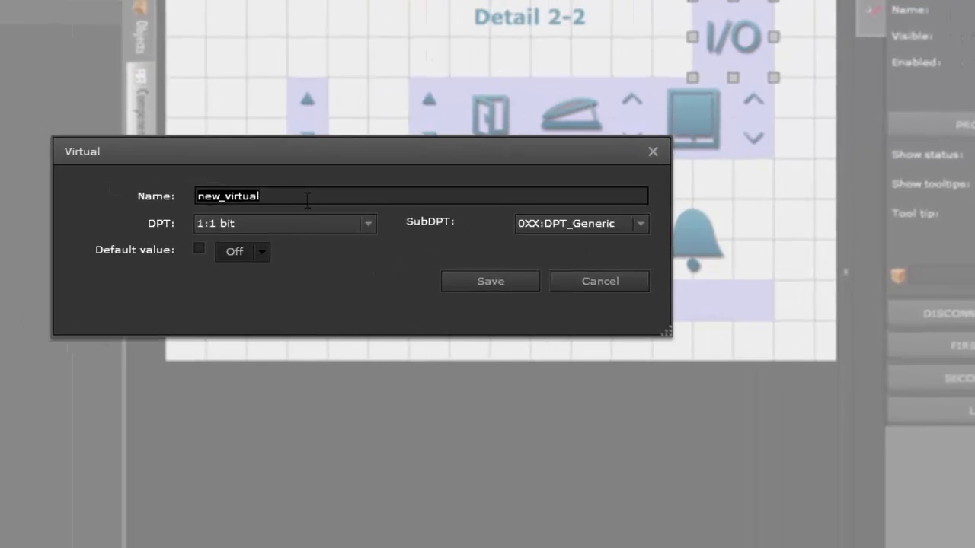
click(307, 198)
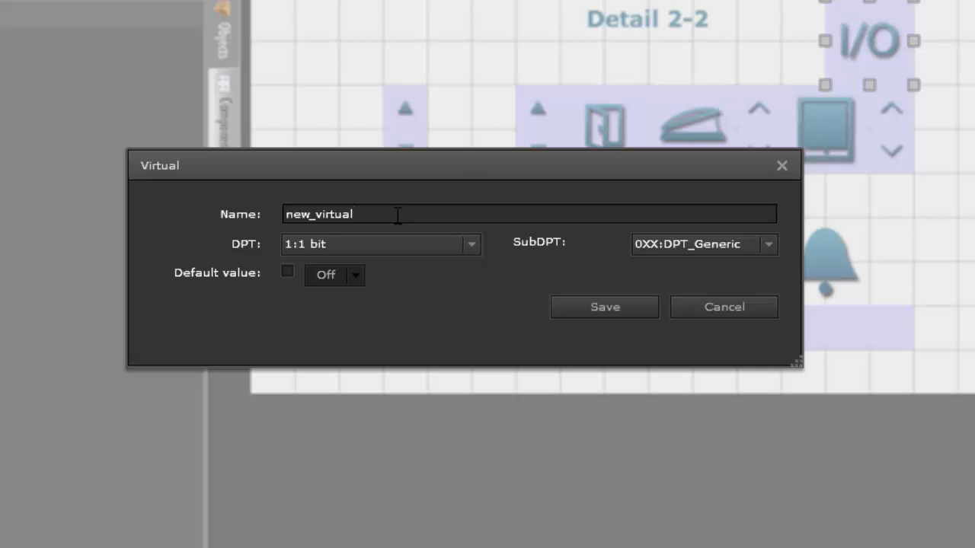
text(_Object)
click(447, 246)
click(397, 300)
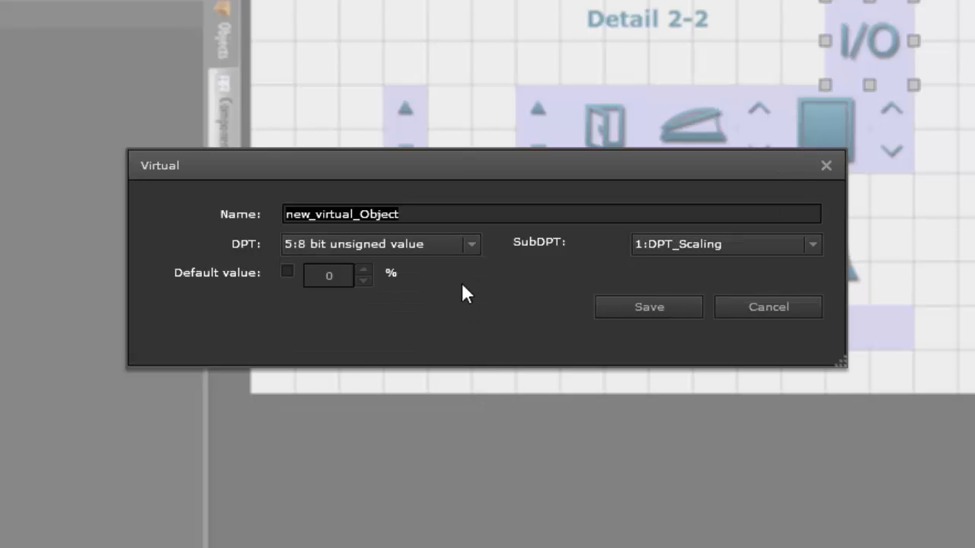
click(678, 245)
click(682, 302)
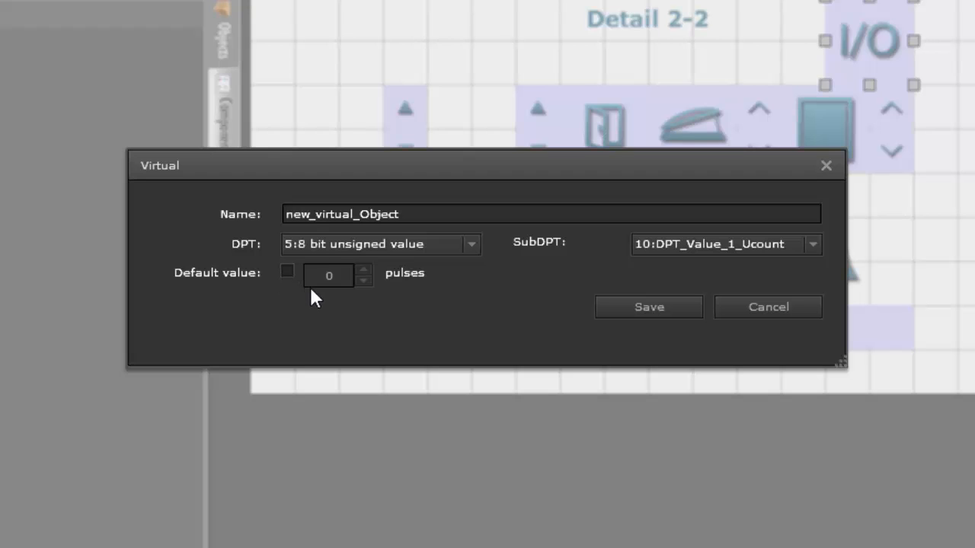
click(287, 271)
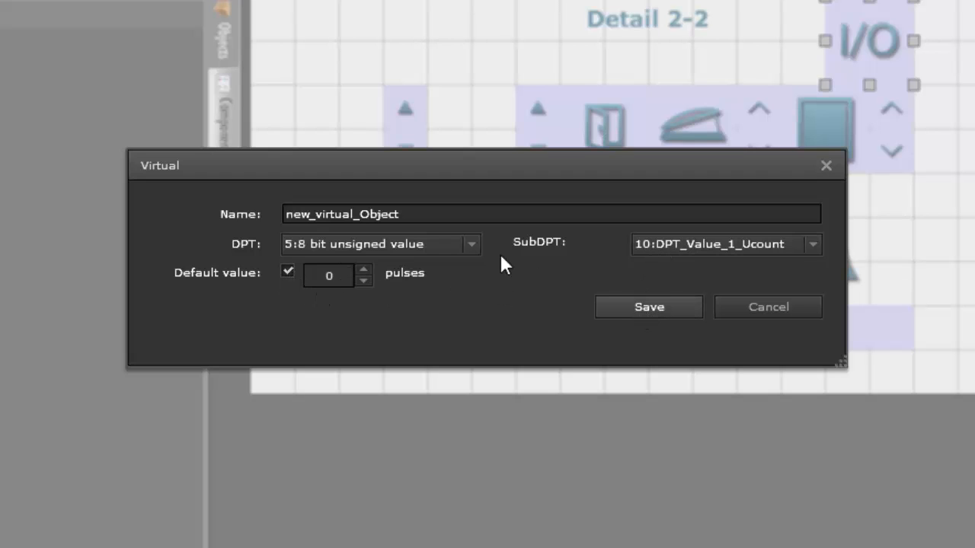
Step: Change the virtual object's DPT to 9:2 byte float value, enable Format Decimals with 2, and save the object
click(473, 244)
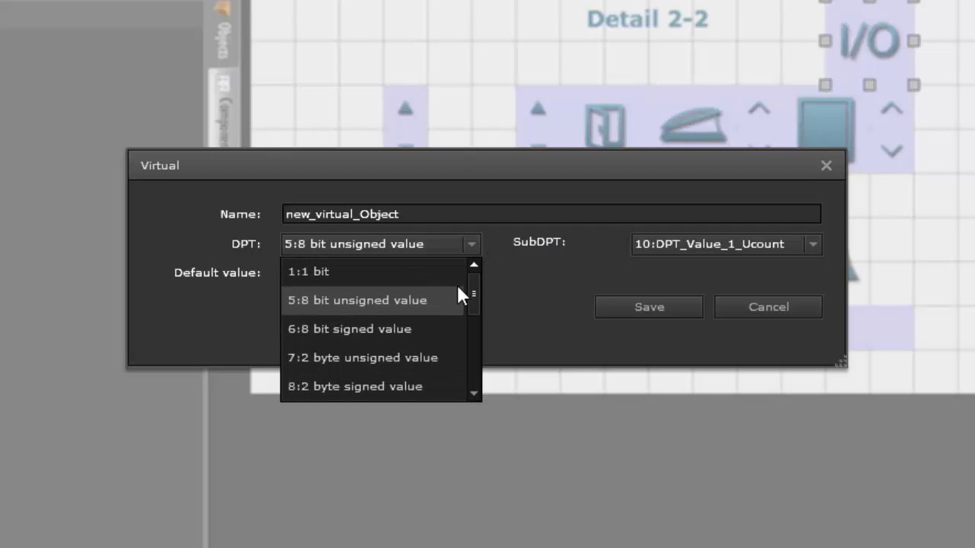
click(463, 369)
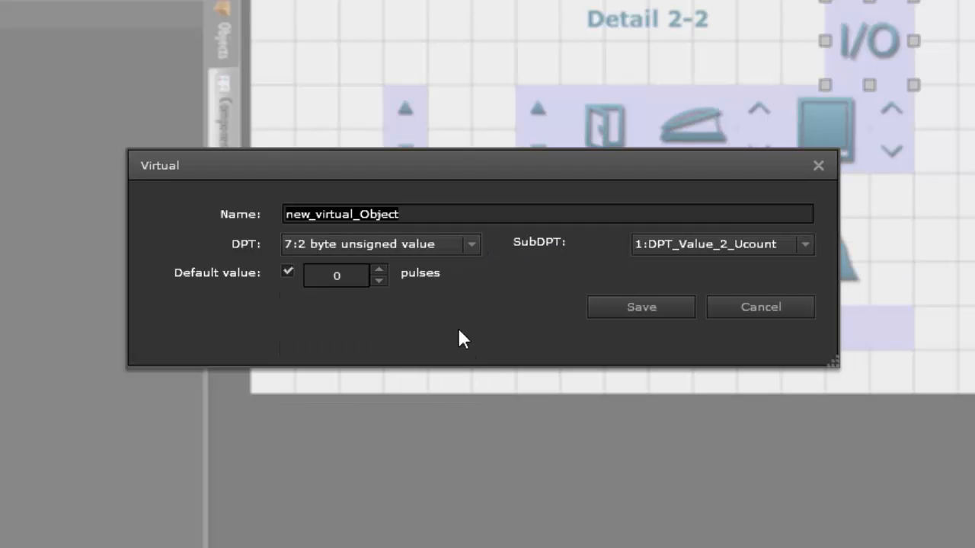
click(471, 244)
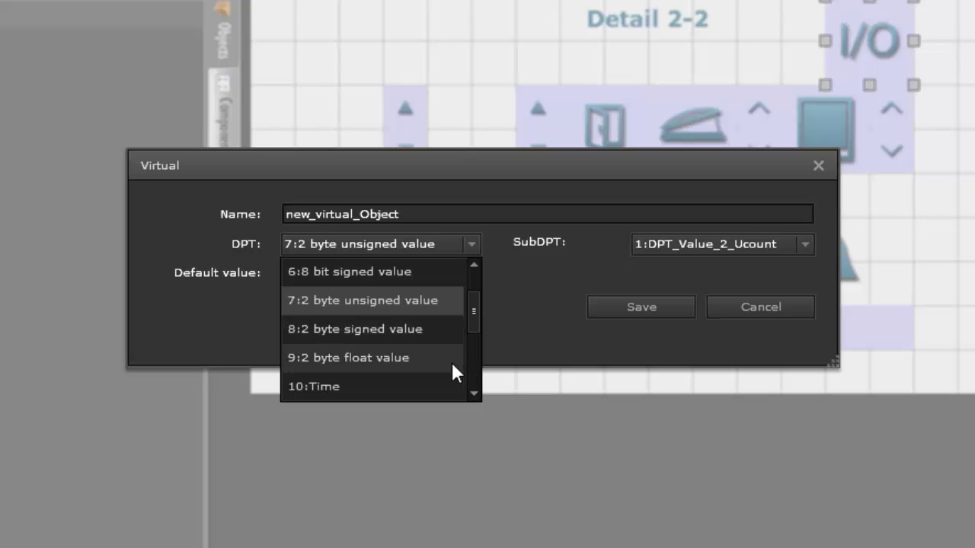
click(451, 358)
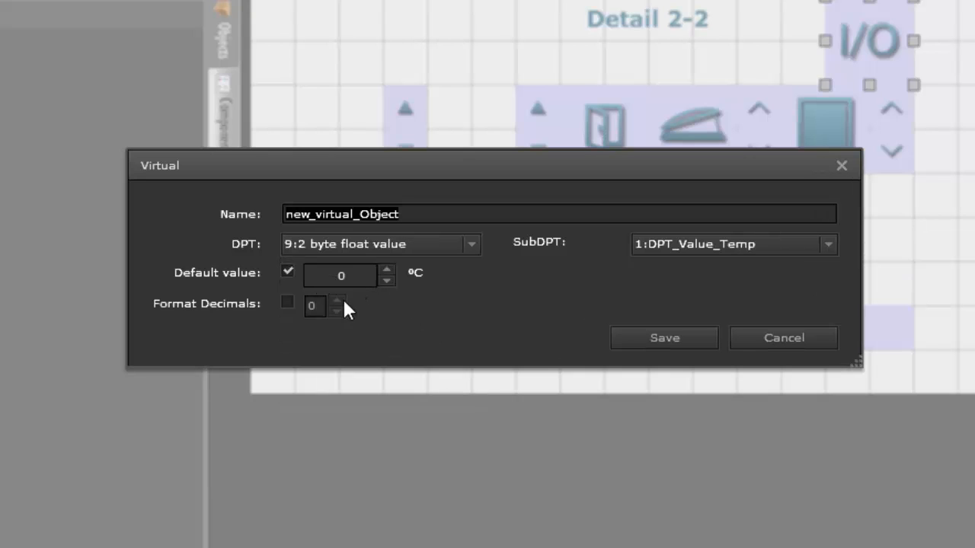
click(287, 304)
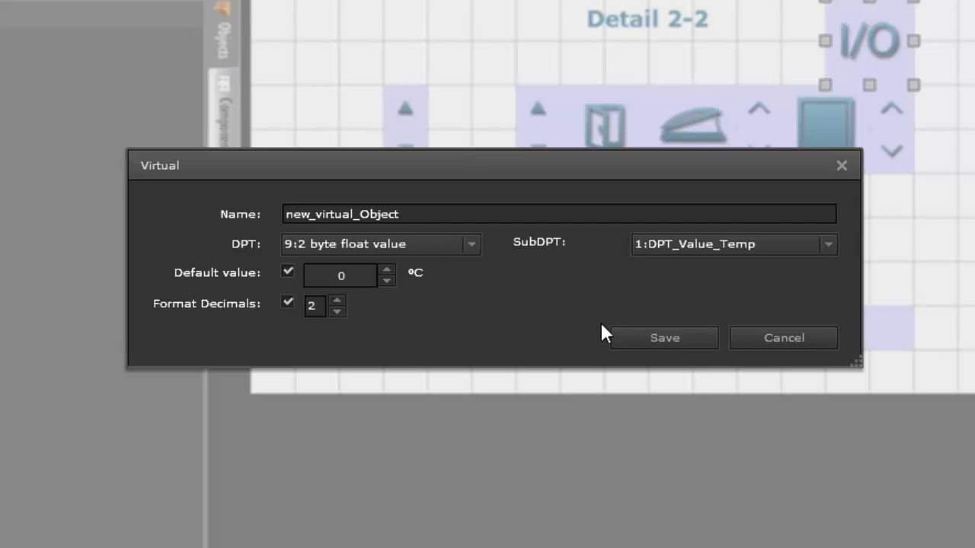
click(635, 340)
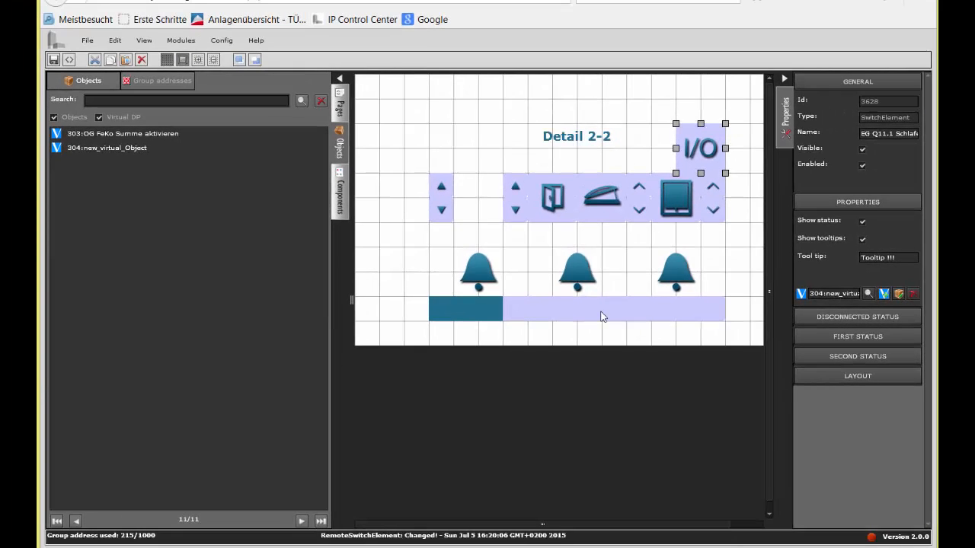
Step: Clear the I/O switch's assignment and add group address 46:DG Zentral Jalo auf/ab from 1:Mgrp 1 as its first process address
click(913, 294)
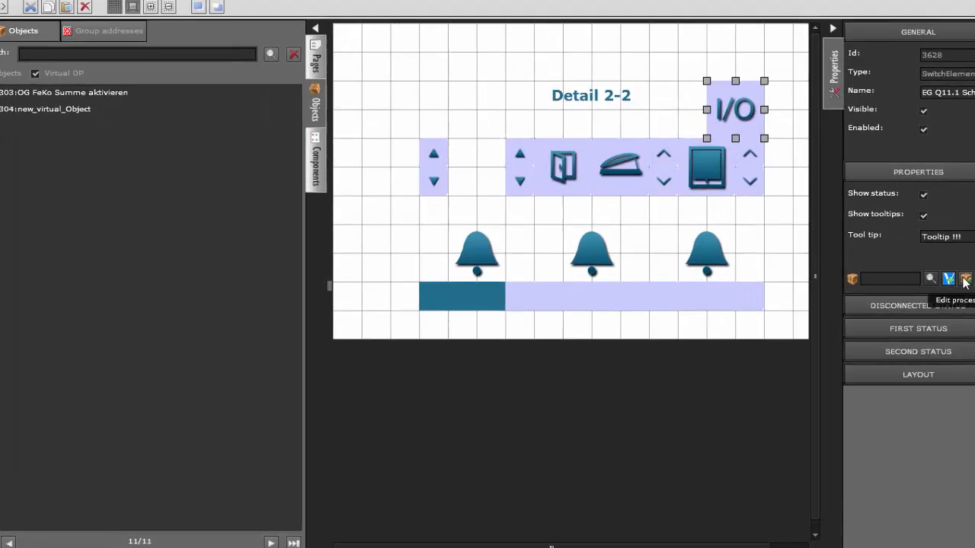
click(965, 280)
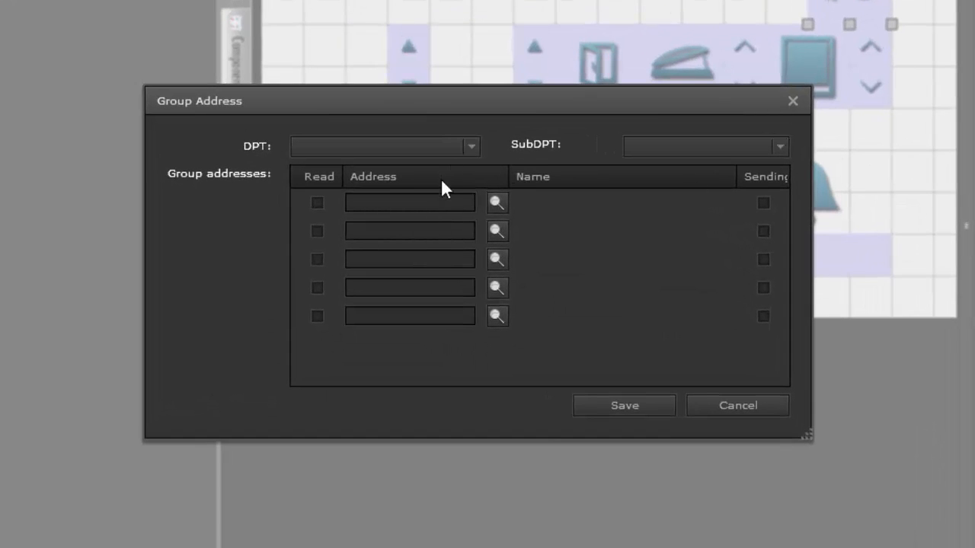
click(497, 202)
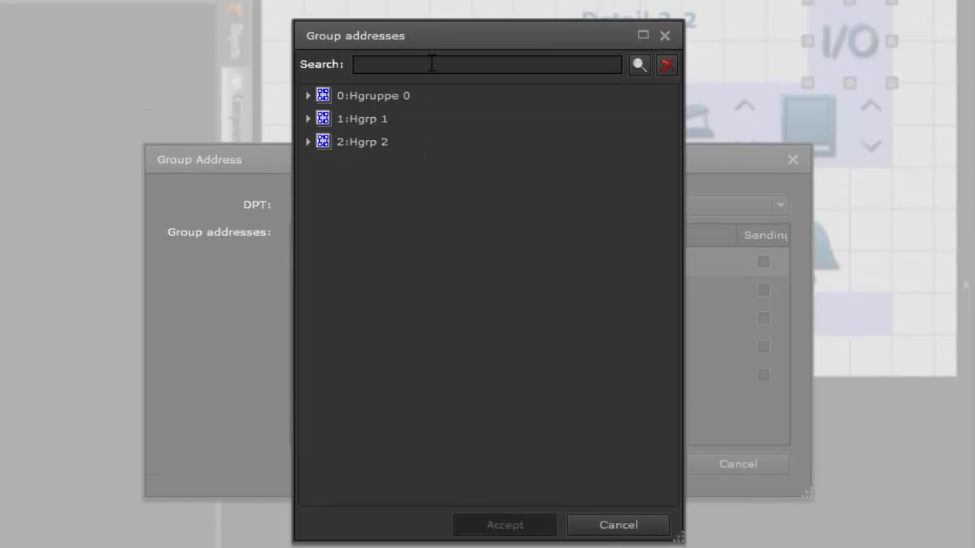
click(307, 118)
click(340, 164)
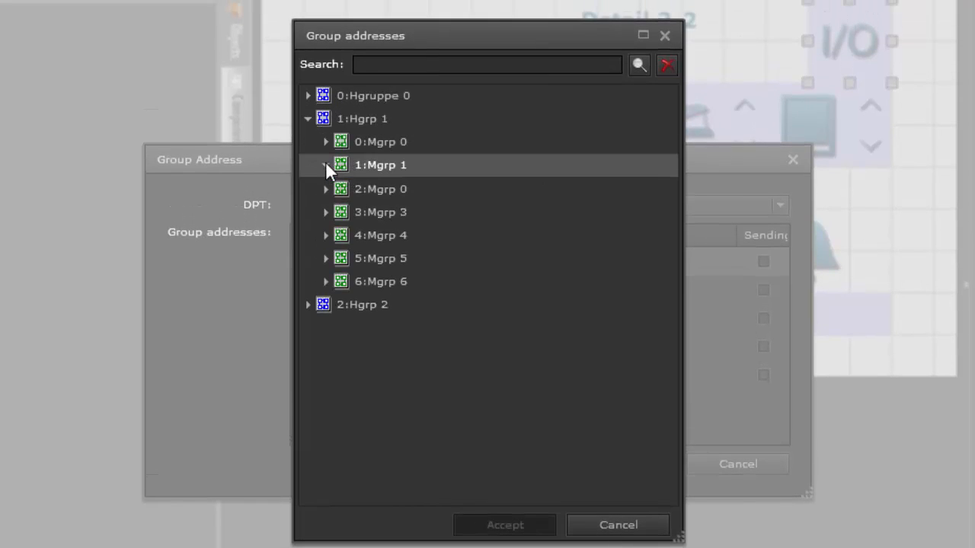
click(326, 164)
click(411, 187)
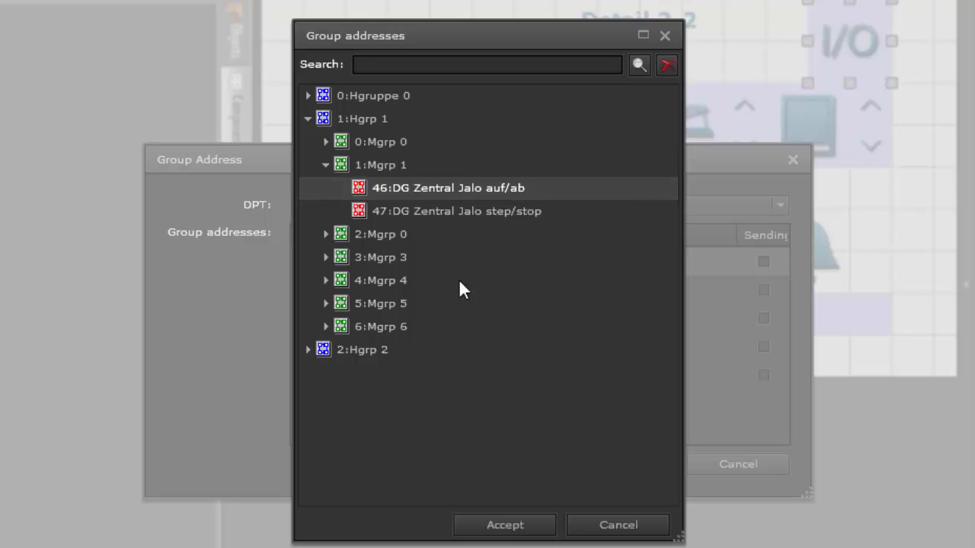
click(516, 524)
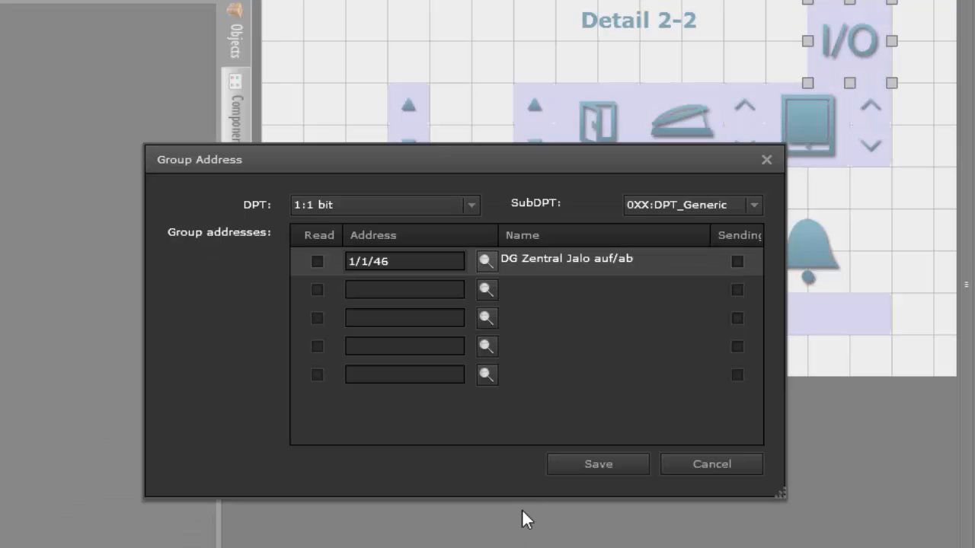
Step: Add 47:DG Zentral Jalo step/stop as the second group address of the I/O switch
click(487, 289)
click(476, 211)
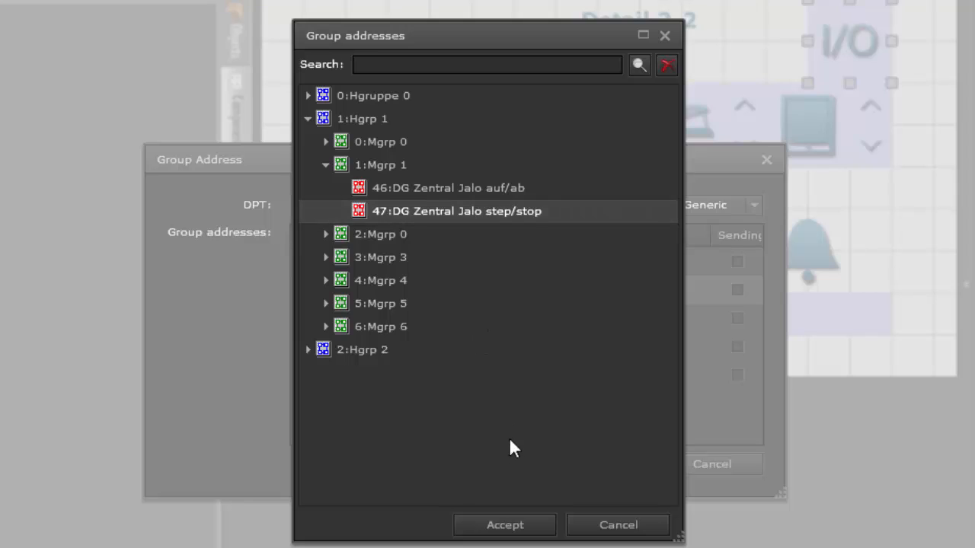
click(509, 528)
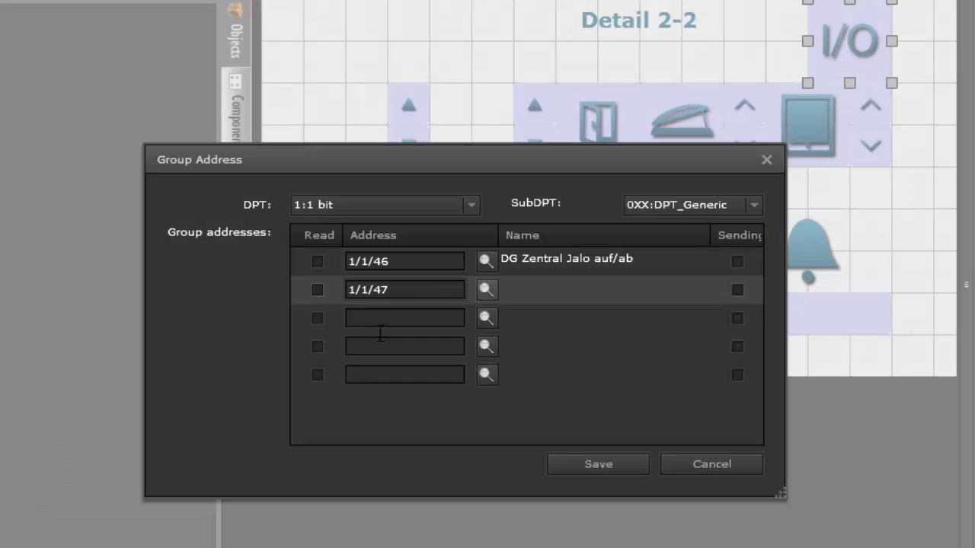
Step: Enable Read for 1/1/47 and Sending for 1/1/46, save the group address link, and clear the switch's assignment
click(318, 290)
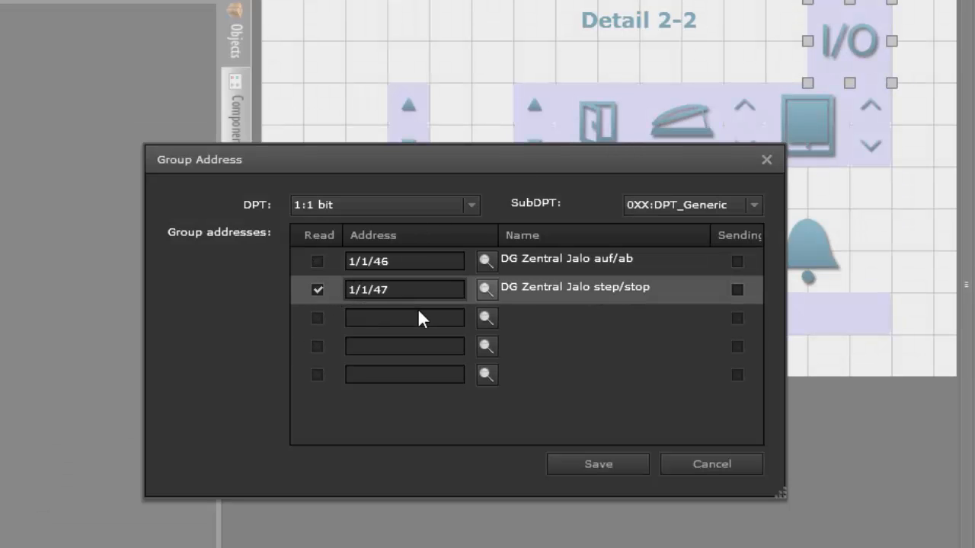
click(736, 260)
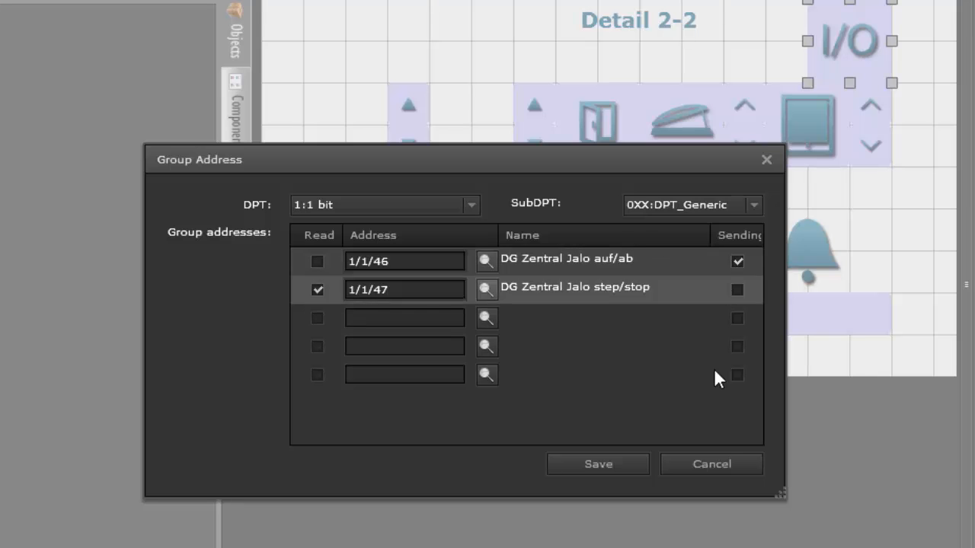
click(606, 465)
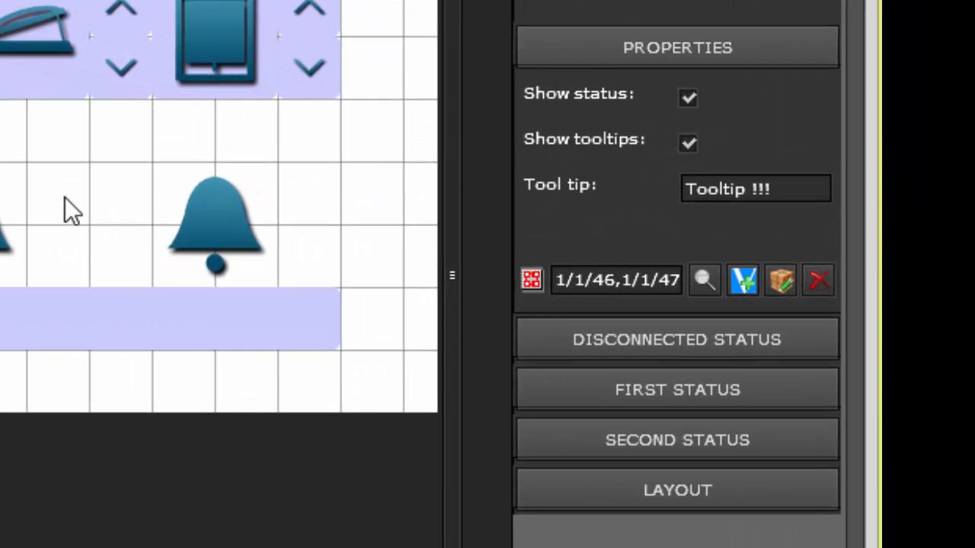
click(822, 279)
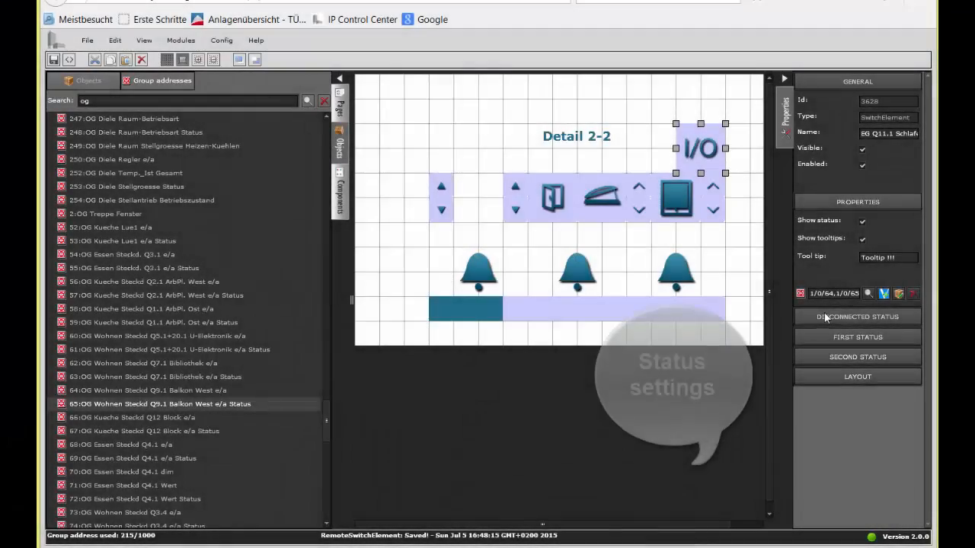
Step: In the I/O switch's disconnected status settings, set the pre status text to "pre" and the post status text to "post"
click(826, 317)
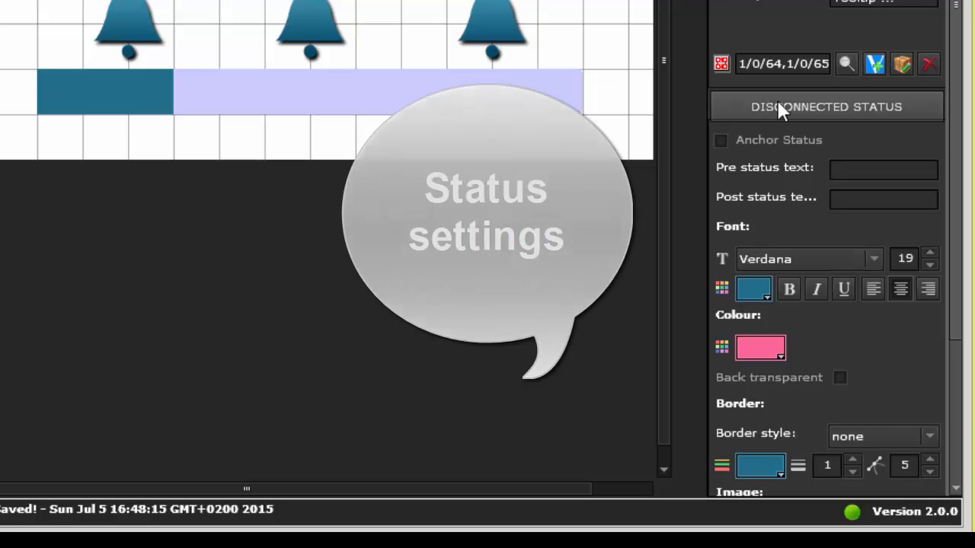
click(775, 106)
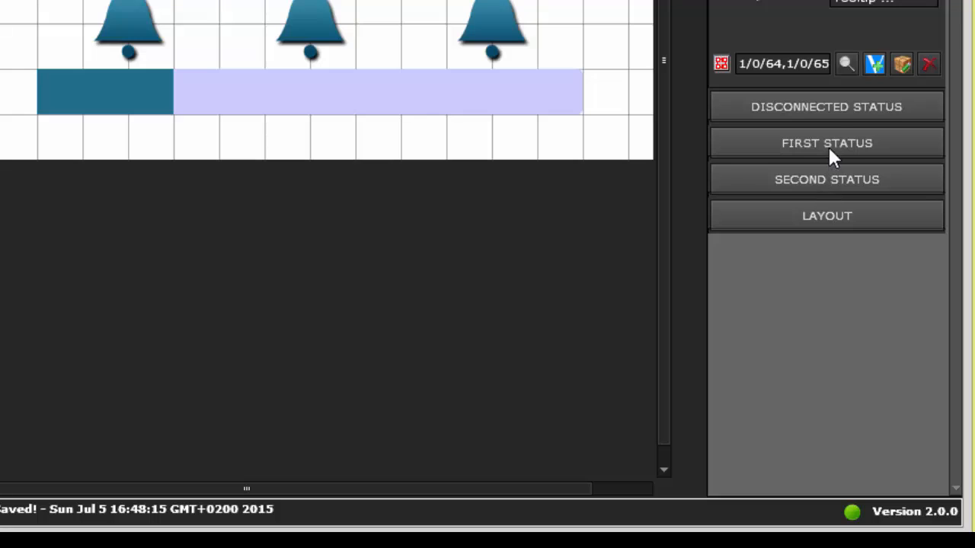
click(829, 105)
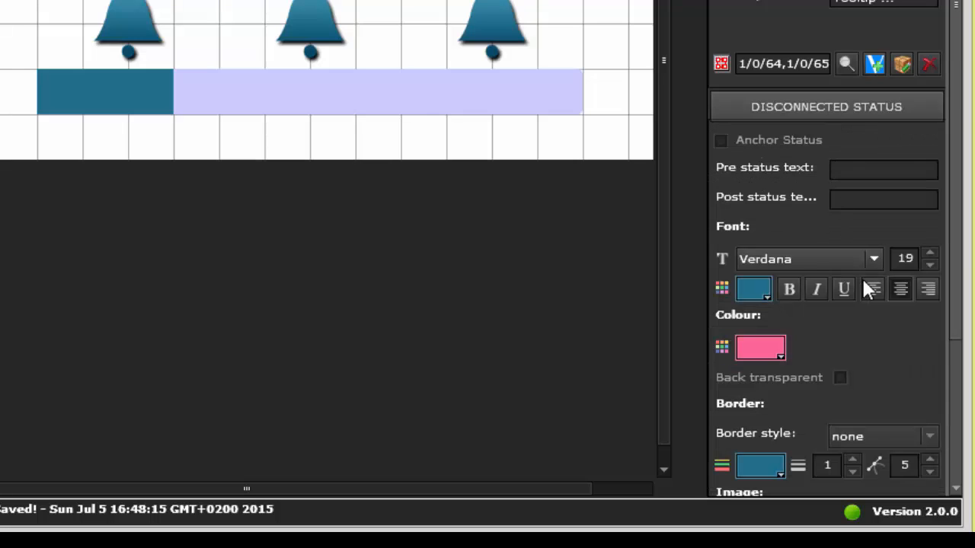
scroll(958, 353, down, 1)
scroll(959, 353, down, 5)
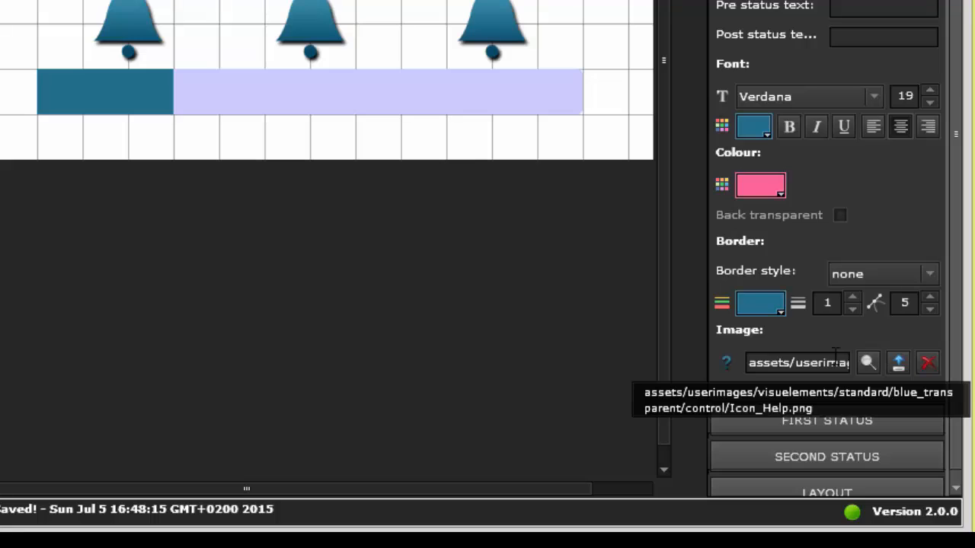
click(846, 9)
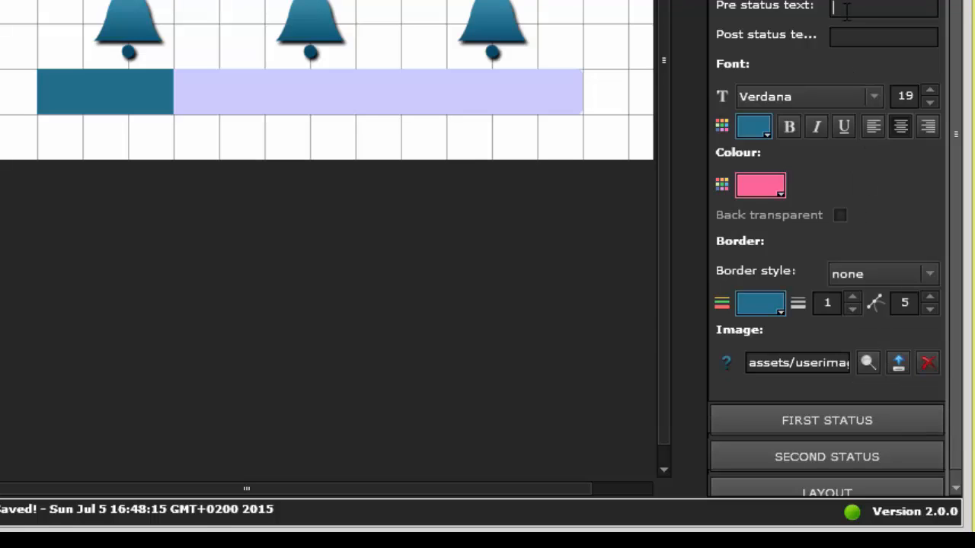
text(pre)
click(869, 35)
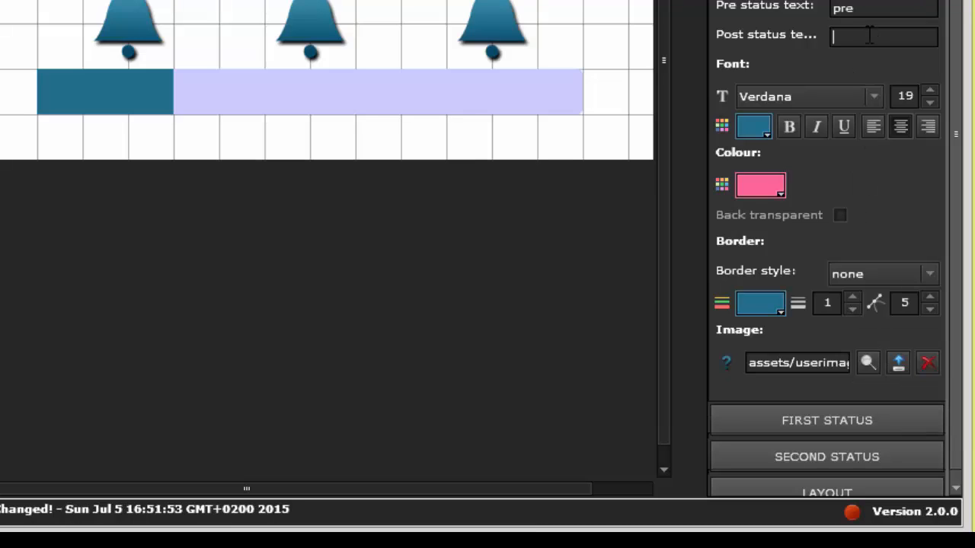
text(post)
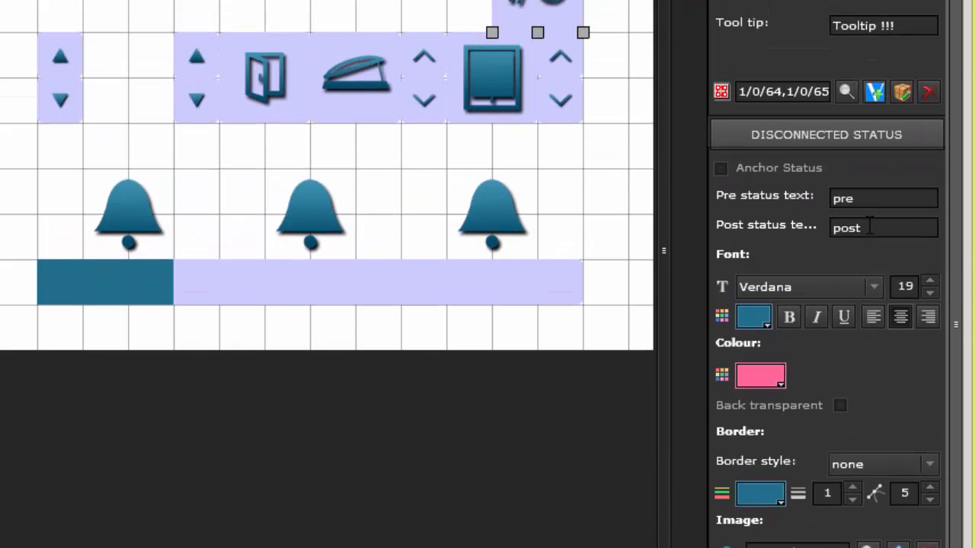
click(758, 320)
click(755, 317)
click(764, 380)
click(764, 379)
Step: Switch from the disconnected status settings to the first status settings and set the first status's value to On
click(910, 137)
click(759, 334)
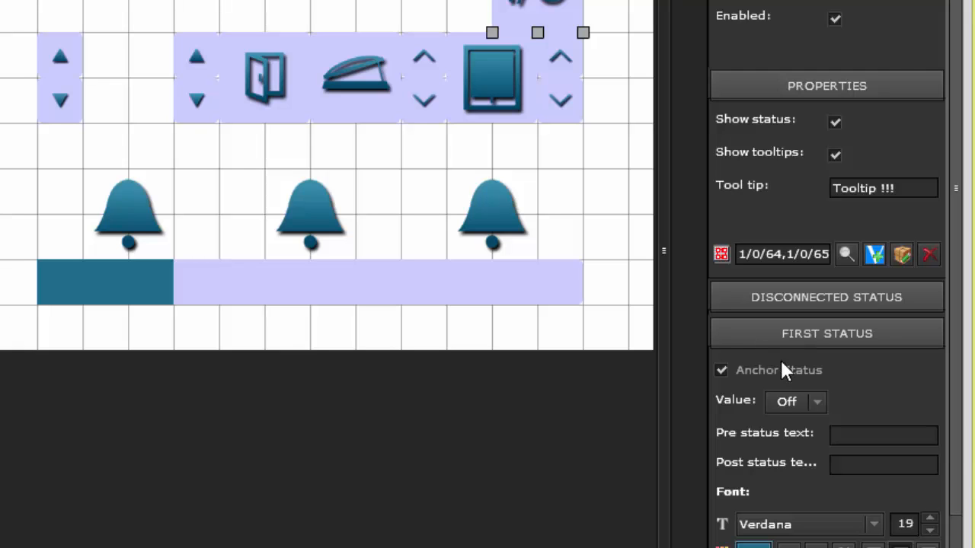
drag(958, 492, 958, 547)
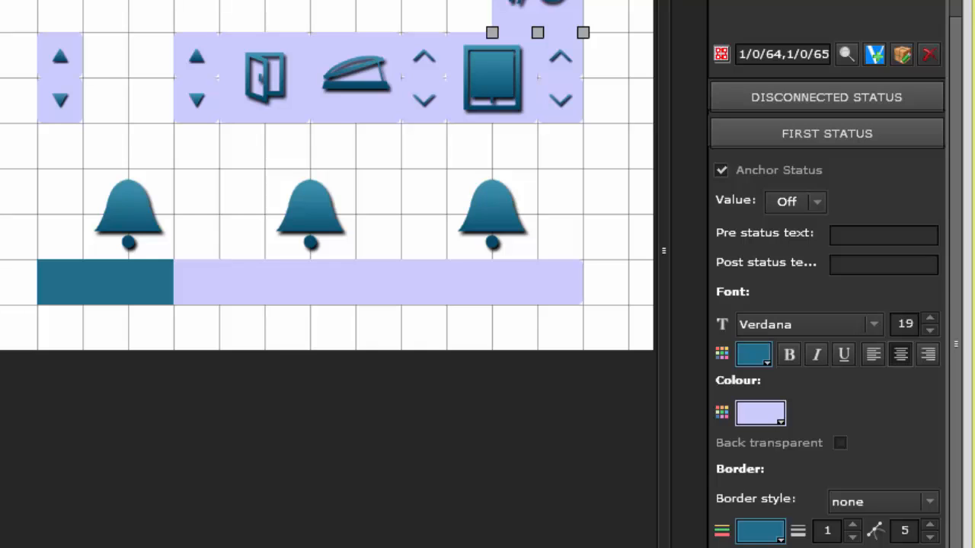
click(817, 199)
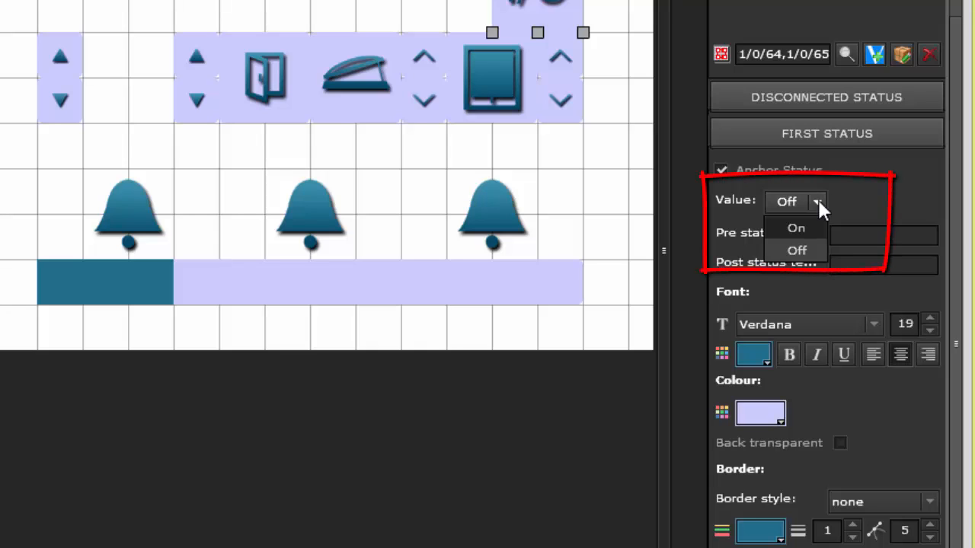
click(817, 200)
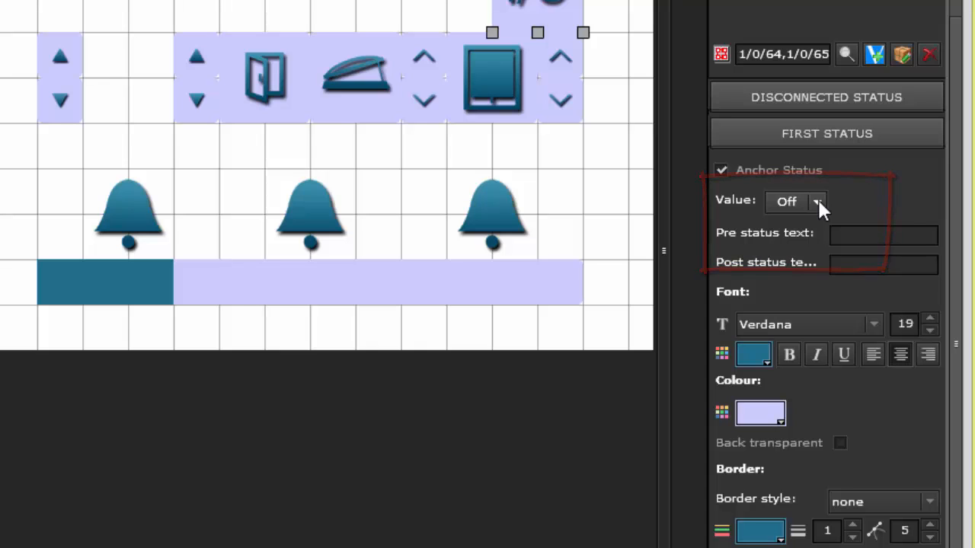
click(818, 199)
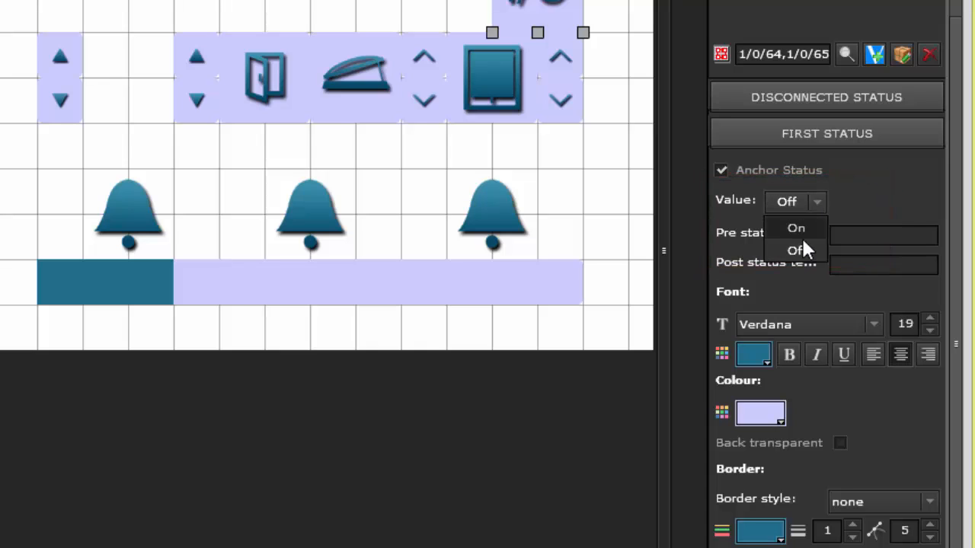
click(800, 233)
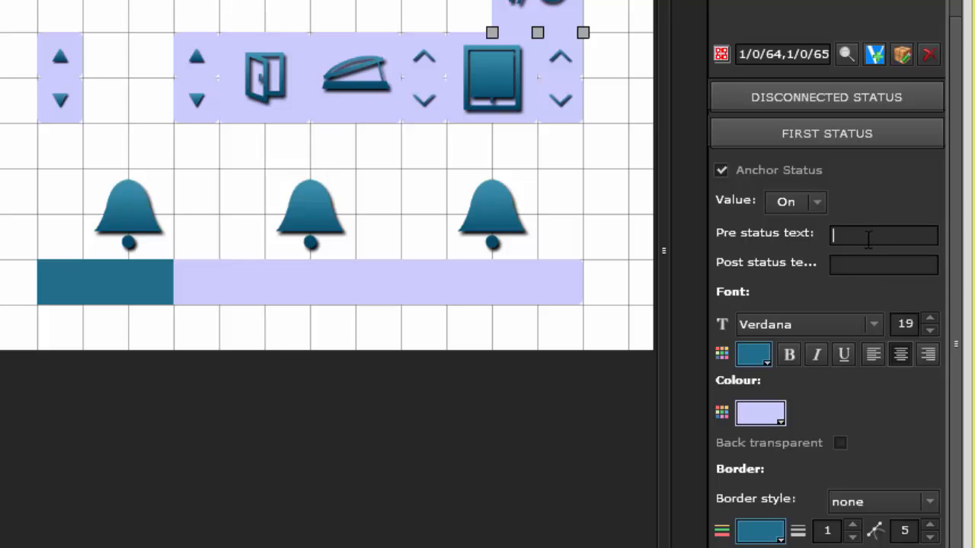
Step: Set the first status's pre status text to "This value is" and its post status text to "afterwards"
text(This value is)
click(858, 259)
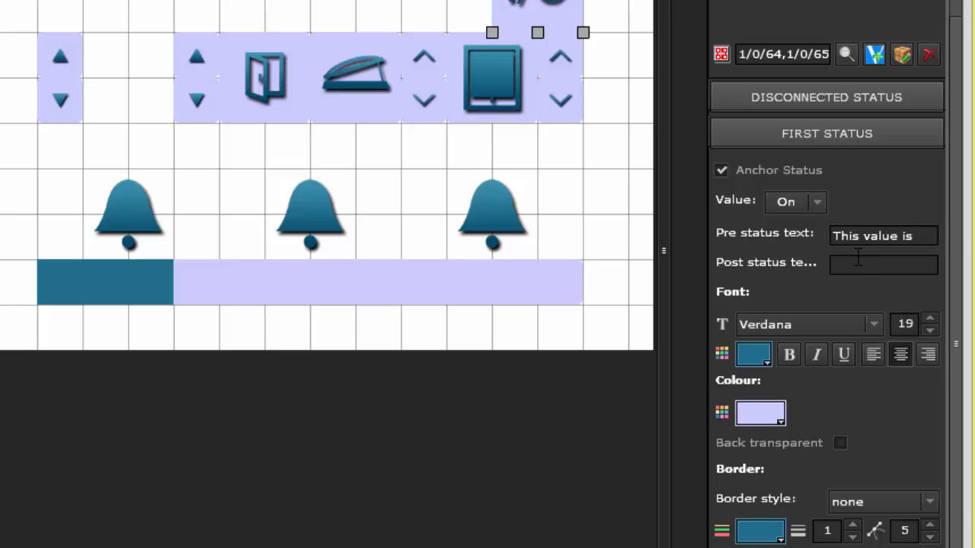
text(afterwards)
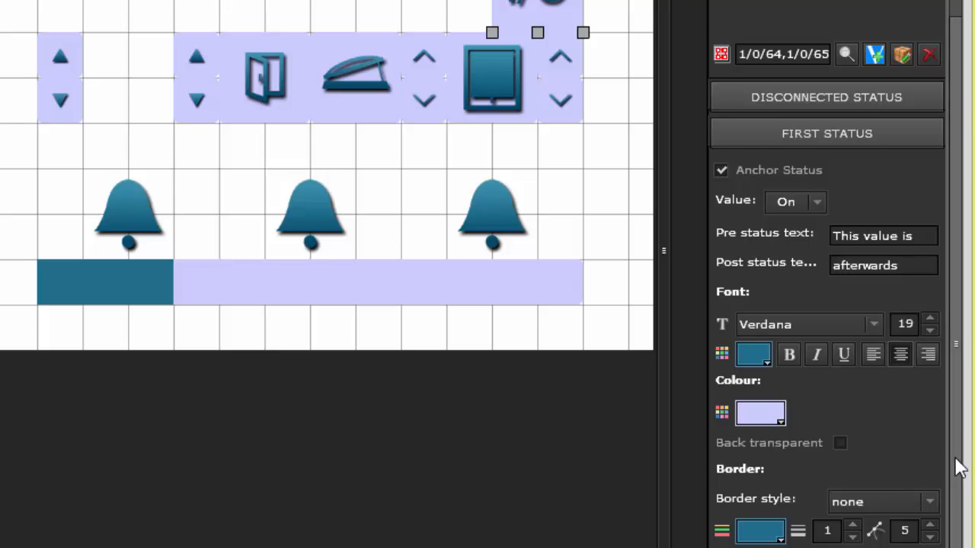
Step: Choose Icon_Light-off-Plus-92.png from the image library as the first status's image
scroll(883, 524, down, 2)
scroll(886, 522, down, 2)
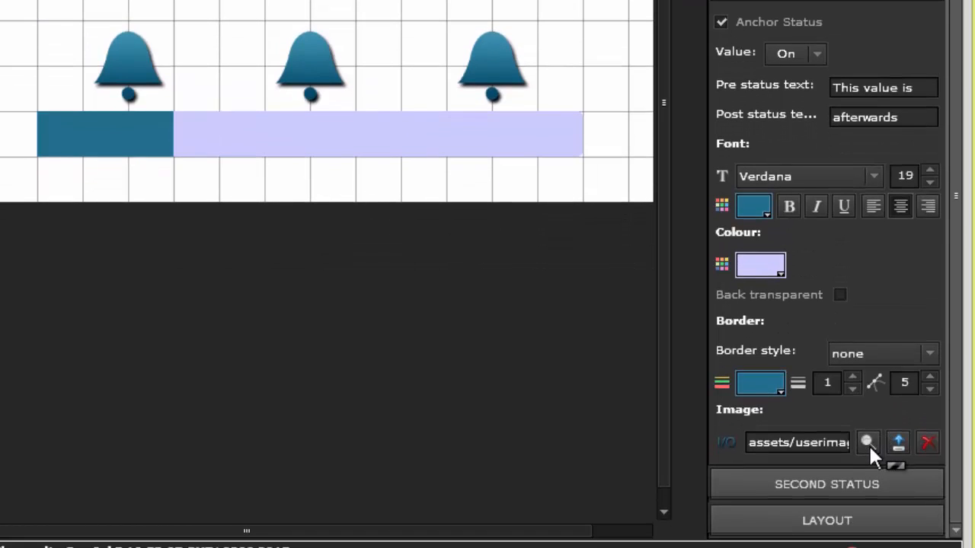
click(865, 441)
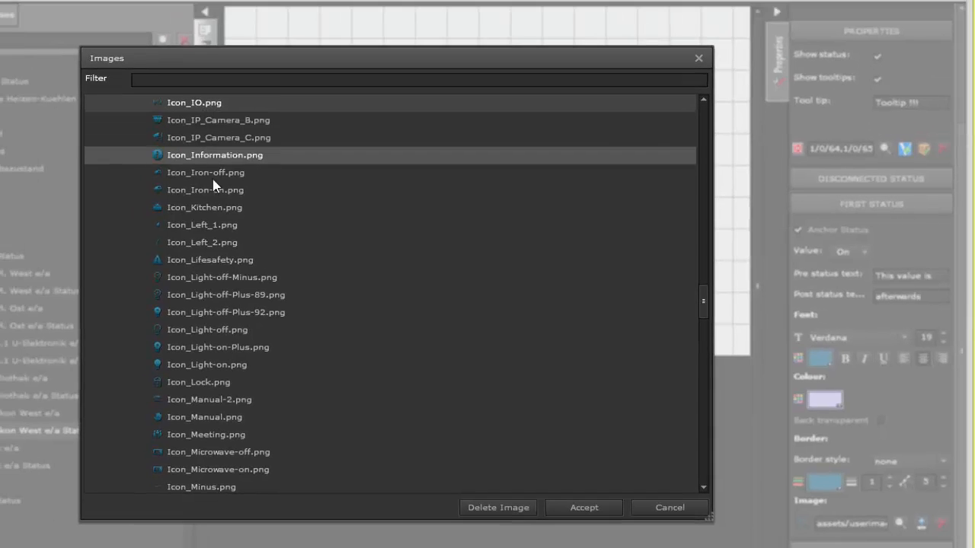
click(212, 313)
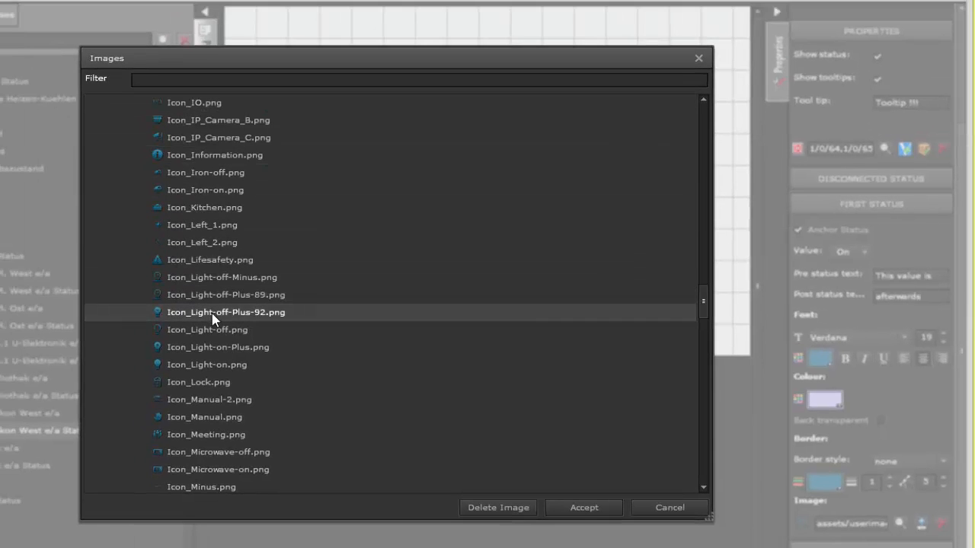
click(581, 511)
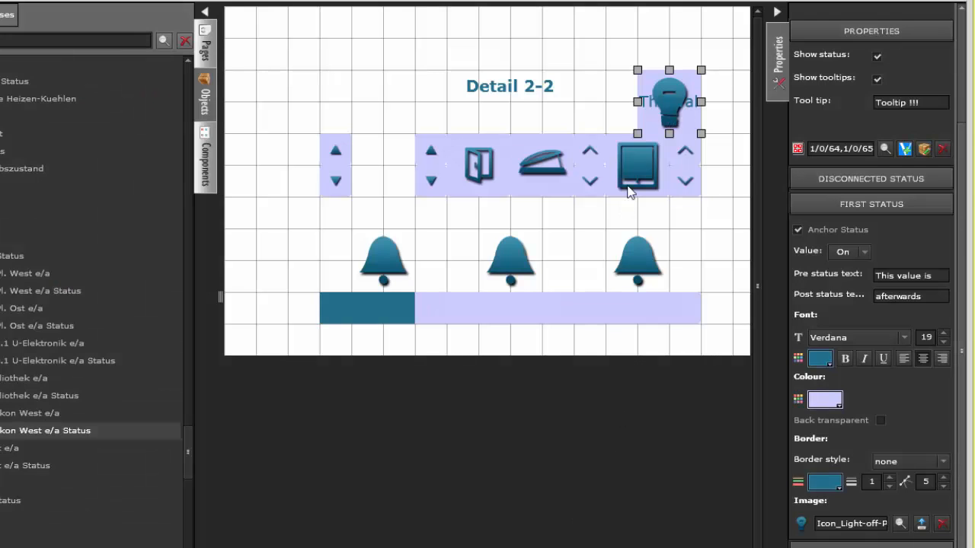
Step: Review the font and background colour choices of the first status and right-align its text
mouse_move(667, 130)
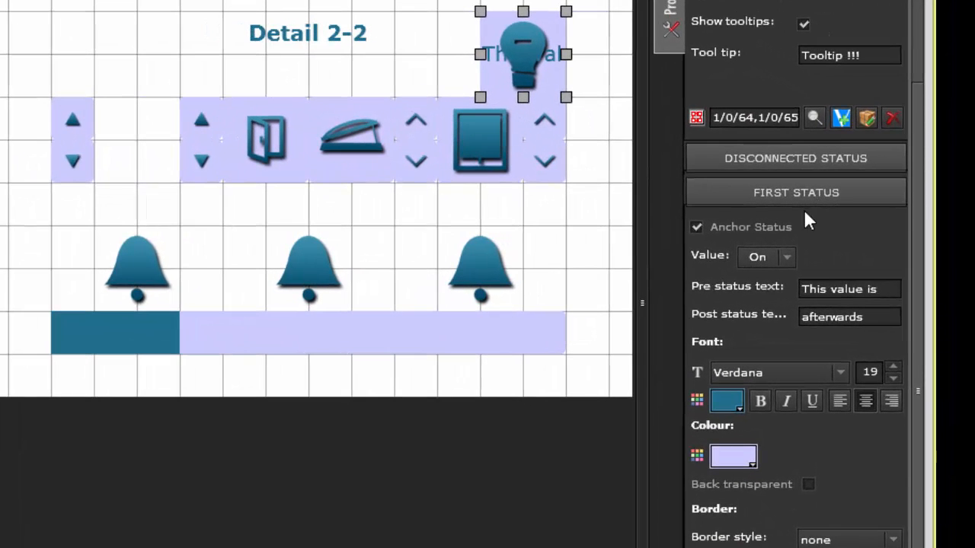
click(732, 404)
click(732, 403)
click(733, 460)
click(736, 462)
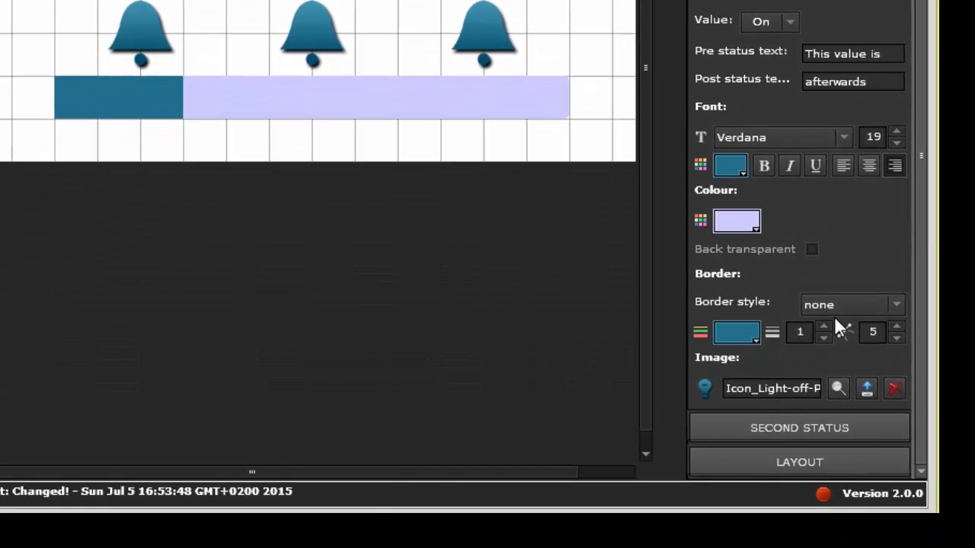
Step: Give the first status a solid border with a width of 6
click(834, 301)
click(829, 348)
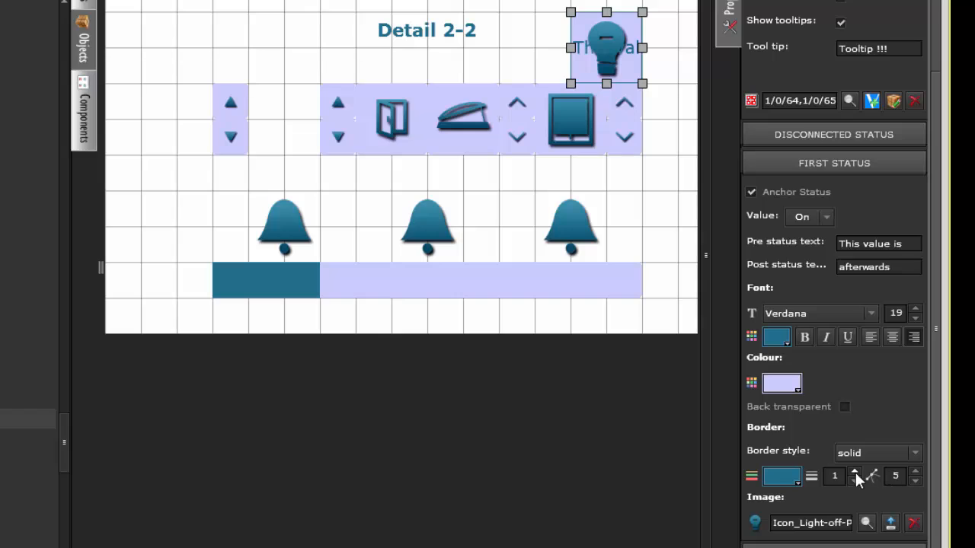
click(855, 472)
click(856, 472)
click(856, 472)
click(856, 472)
click(855, 472)
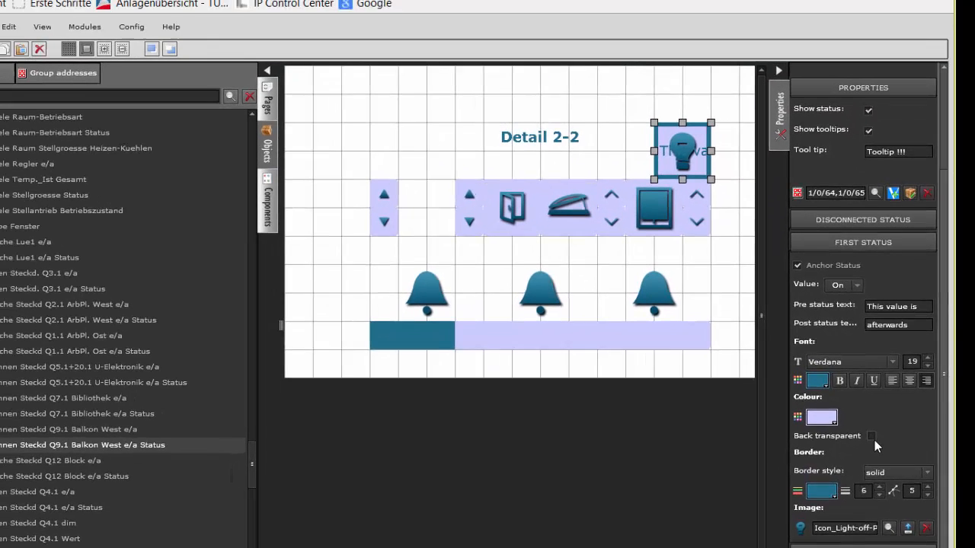
Step: Toggle the first status's transparent background on and off again, and upload flag_DE as its image
click(857, 421)
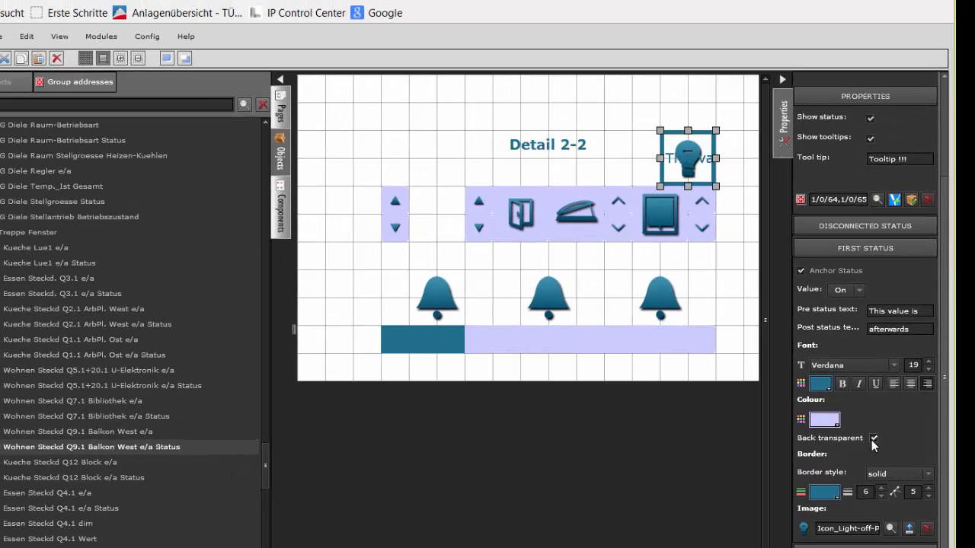
click(871, 440)
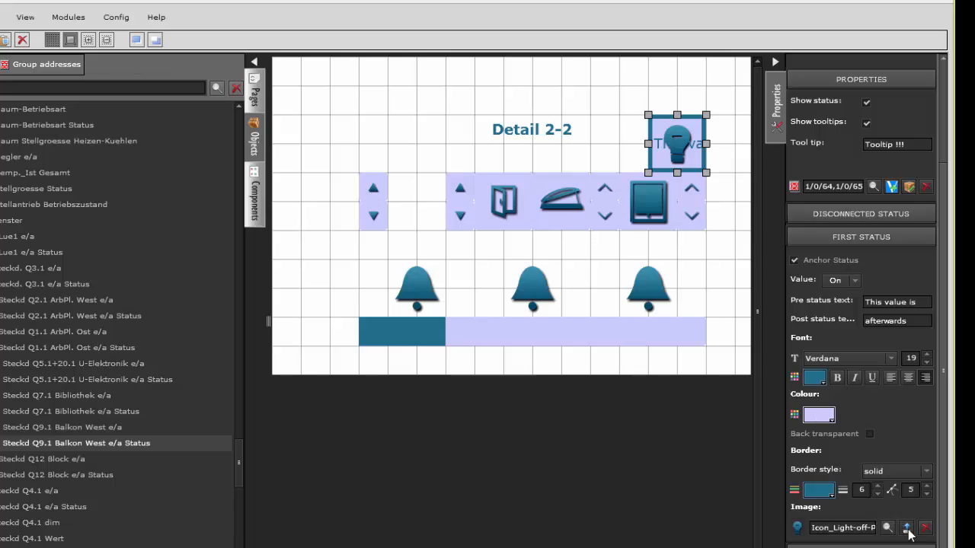
click(909, 527)
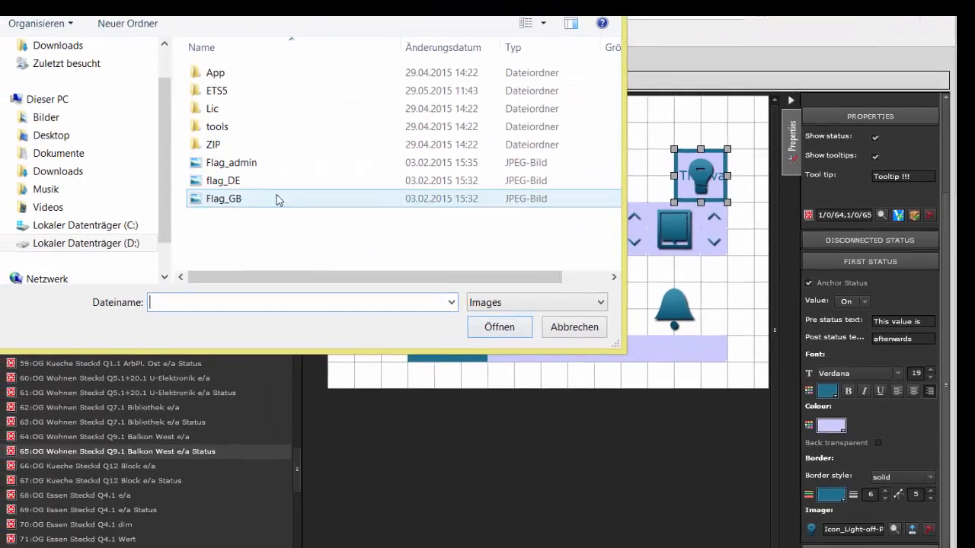
click(158, 149)
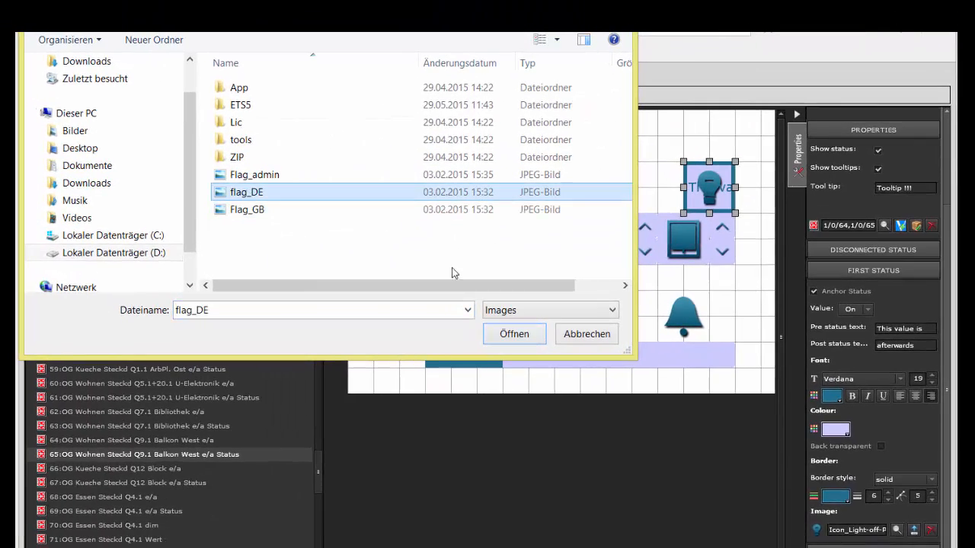
click(504, 333)
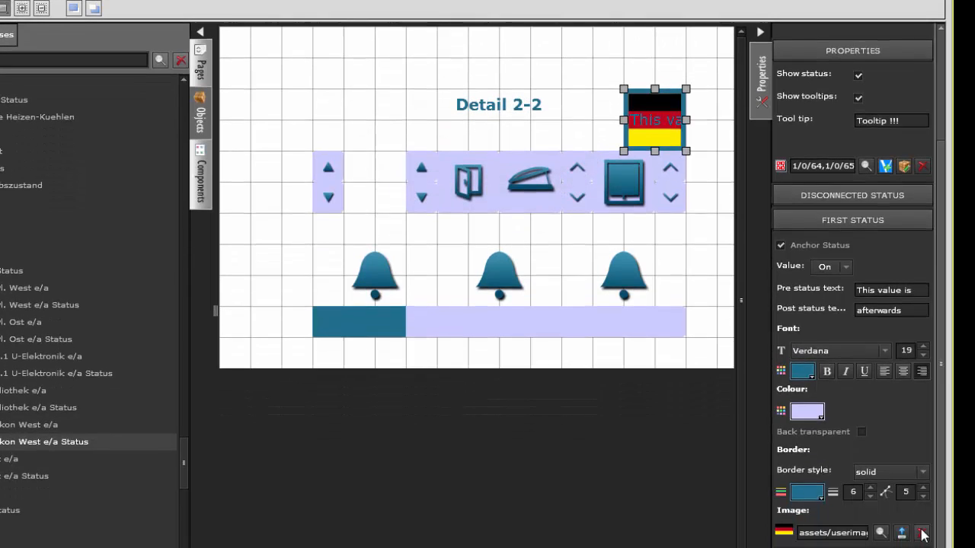
Step: Delete the first status's flag image and widen the switch on the page until its full status text fits
click(921, 417)
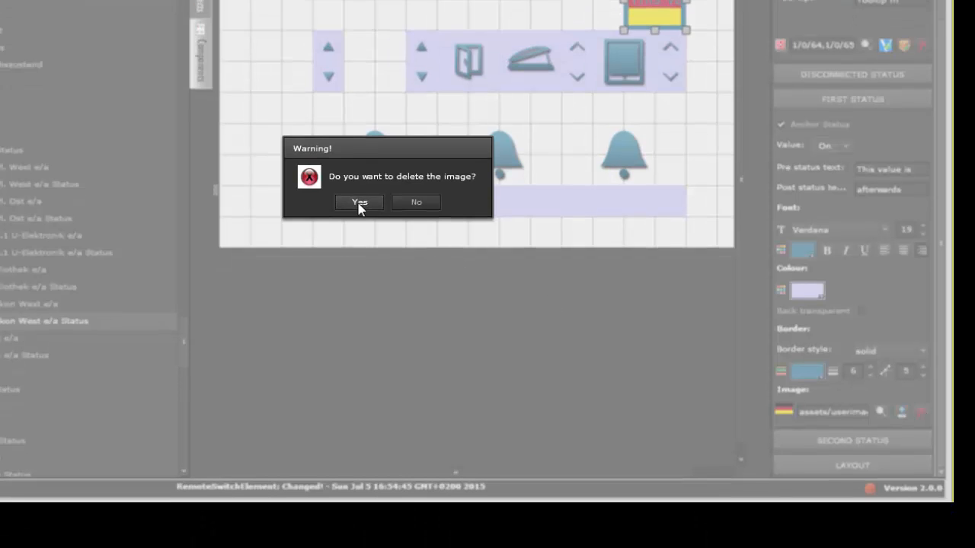
click(359, 210)
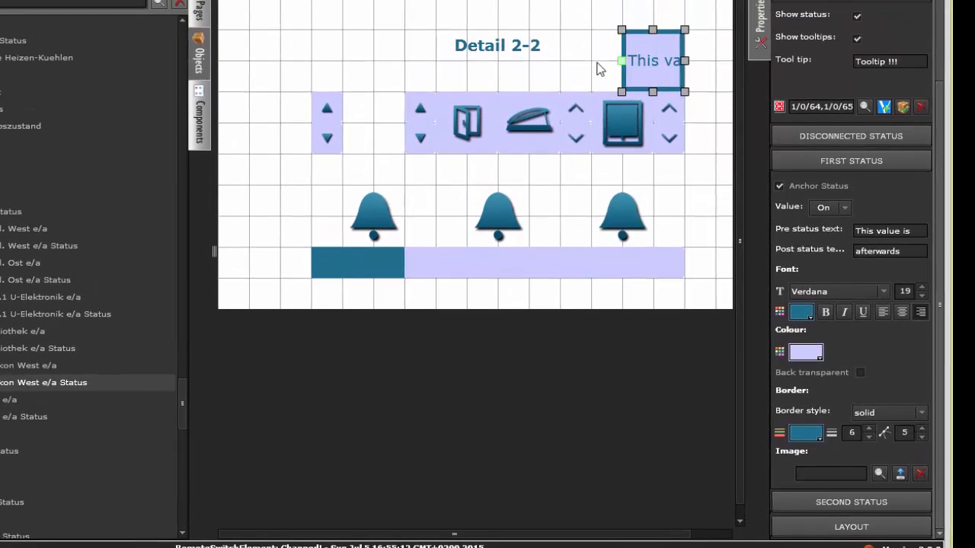
drag(622, 61, 491, 70)
drag(493, 124, 623, 130)
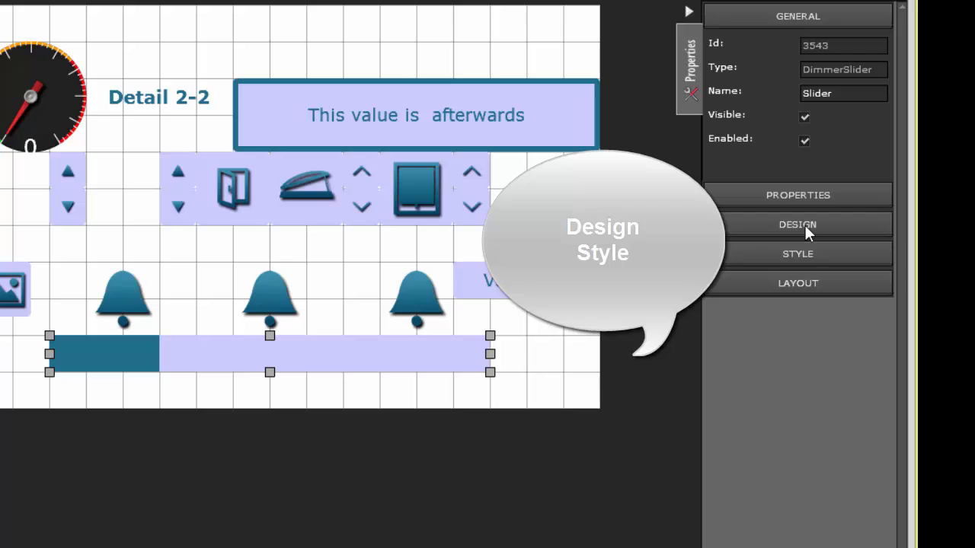
Step: Examine the slider's Design and Style settings and the Style settings of the gauge and the image element
click(804, 223)
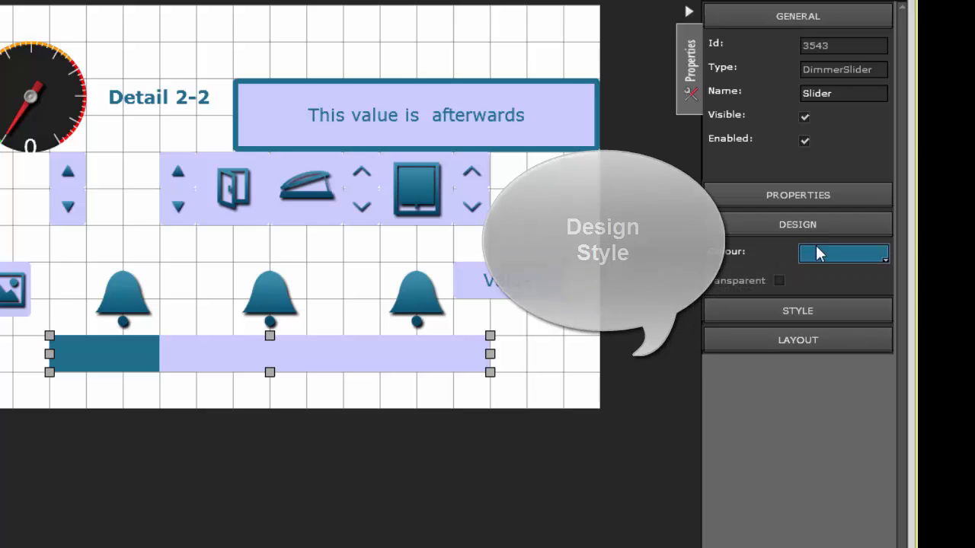
click(814, 310)
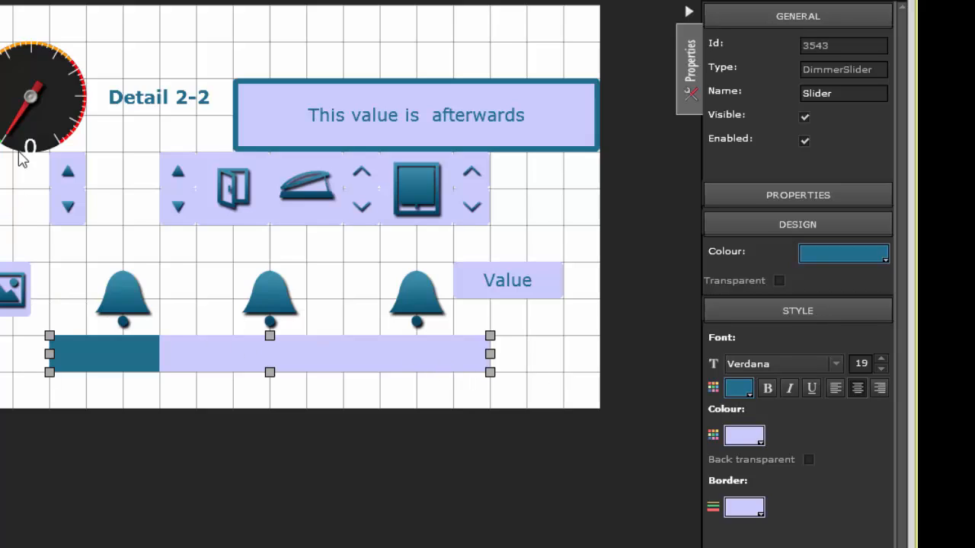
click(24, 113)
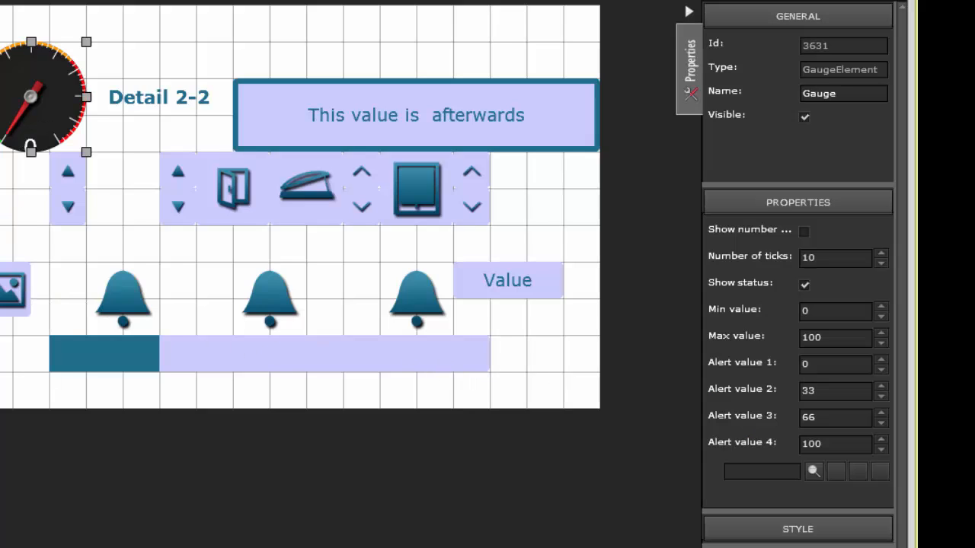
click(740, 532)
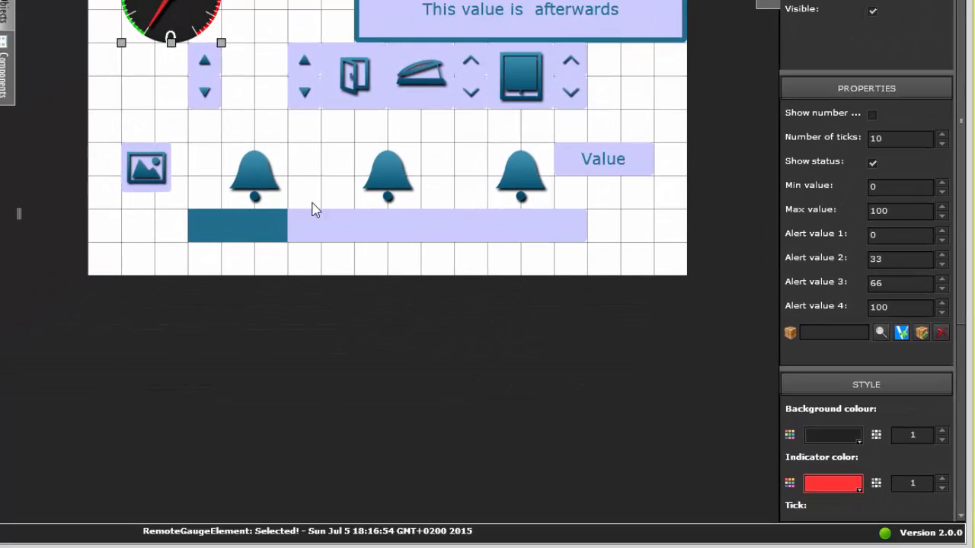
click(153, 164)
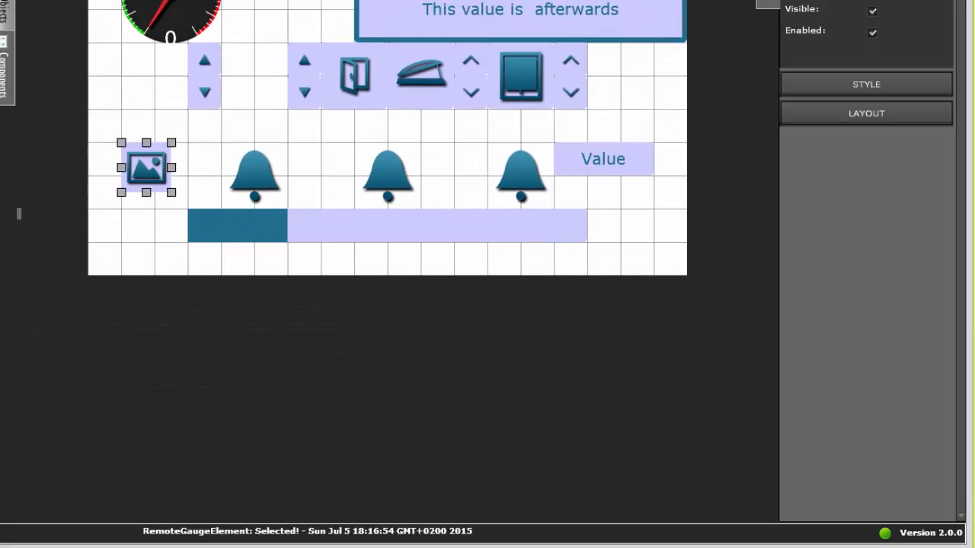
click(826, 84)
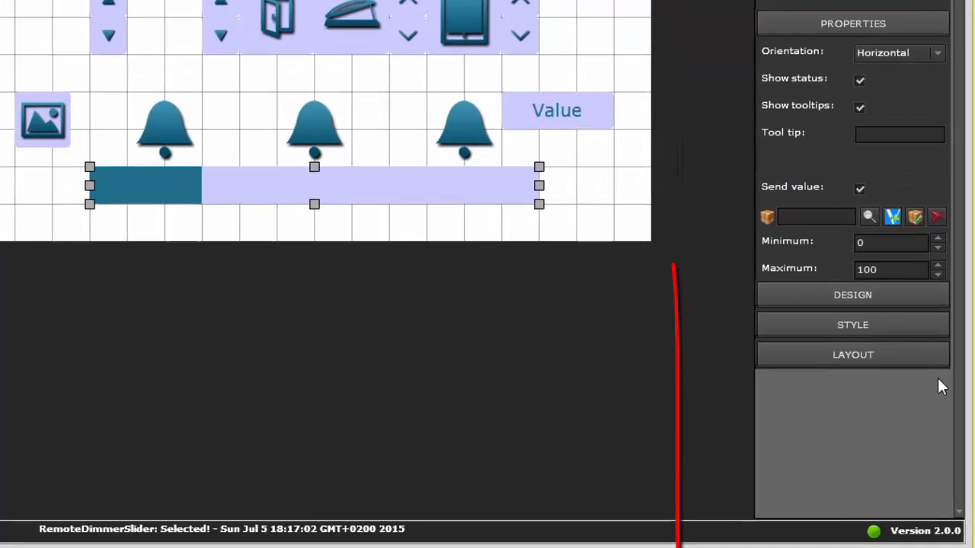
Step: In the slider's layout settings, try stretching it over the whole page, revert that, and lock the slider
click(900, 355)
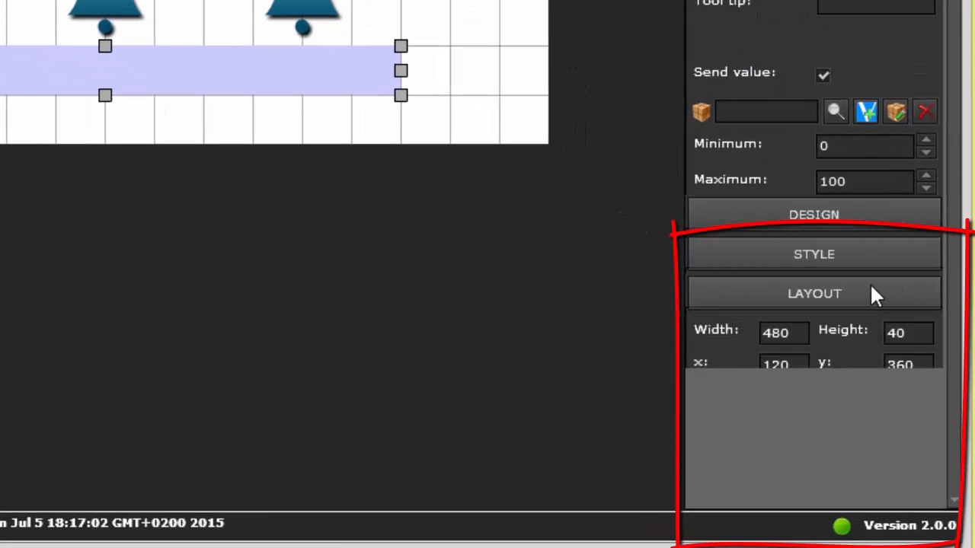
drag(954, 195, 967, 418)
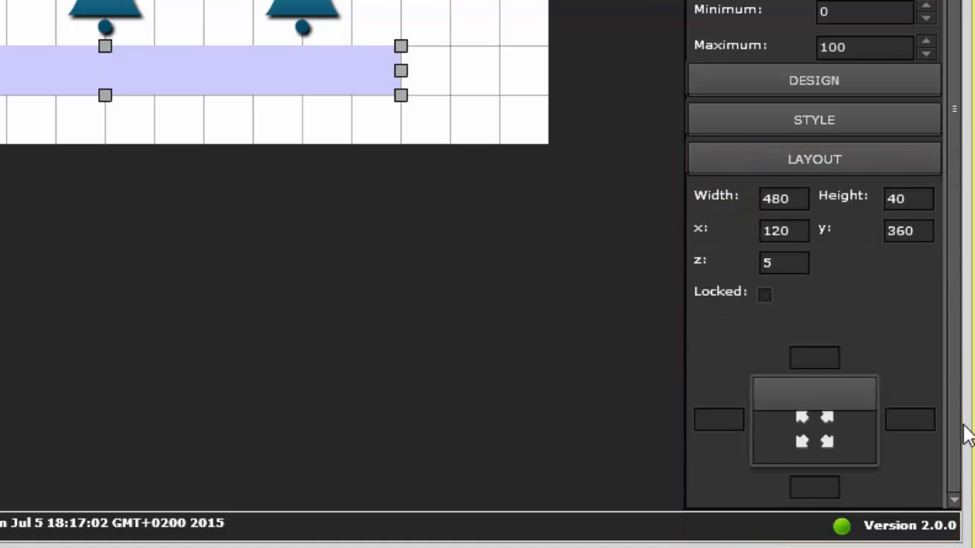
click(829, 425)
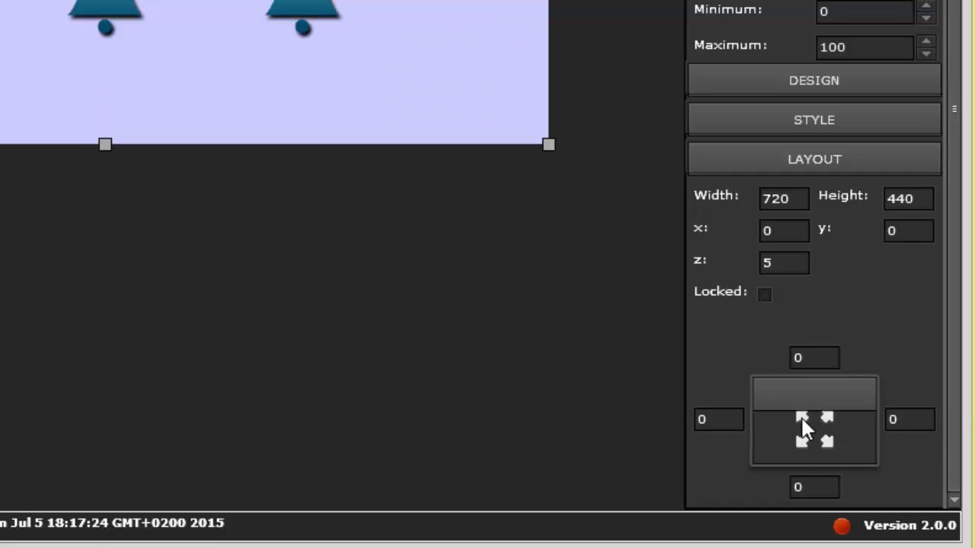
click(799, 447)
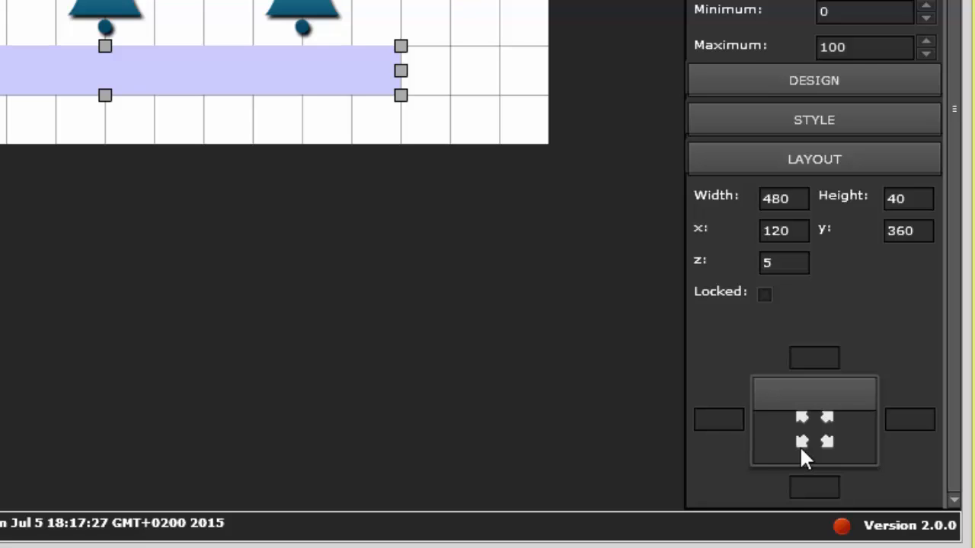
click(765, 294)
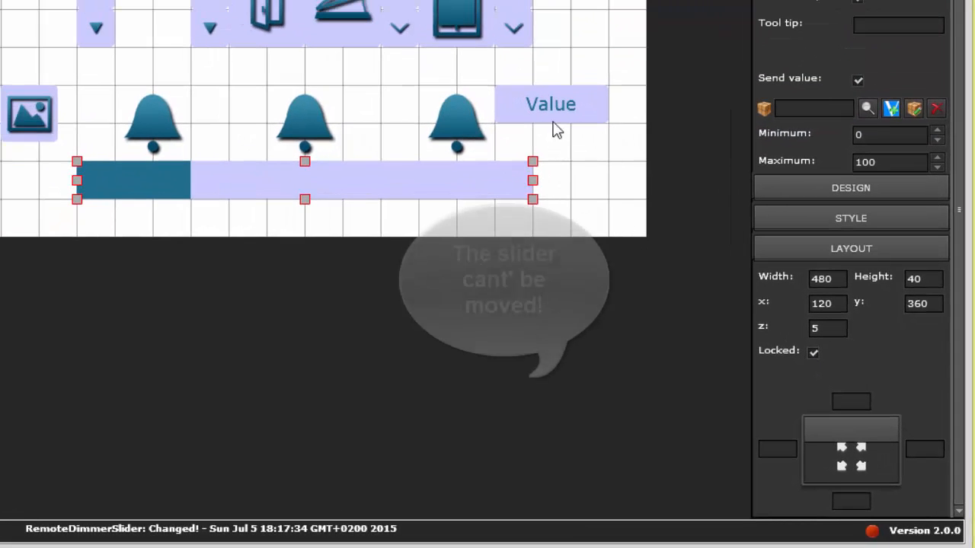
Step: Move the Value label onto the locked slider, try selecting the slider there, and move the label back above it
drag(551, 102, 558, 177)
click(413, 183)
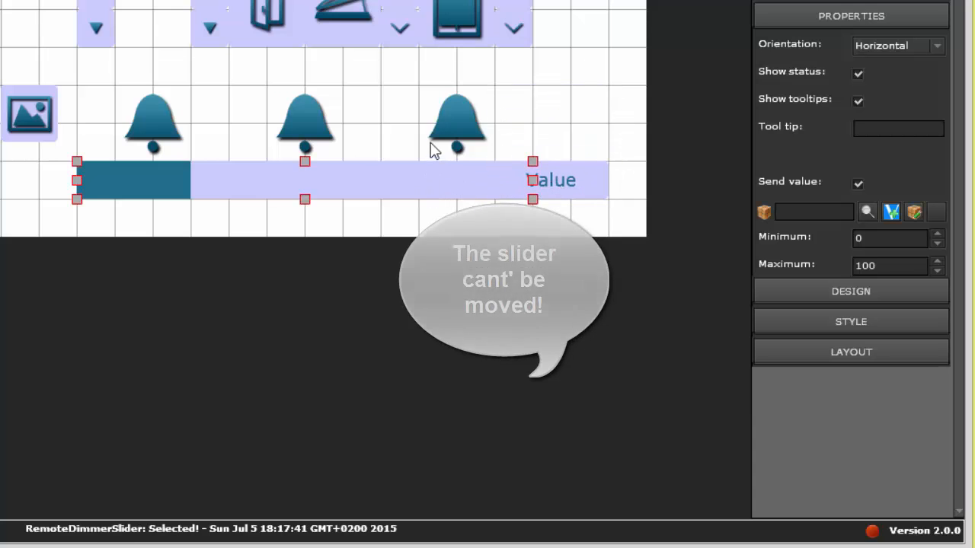
drag(552, 179, 559, 126)
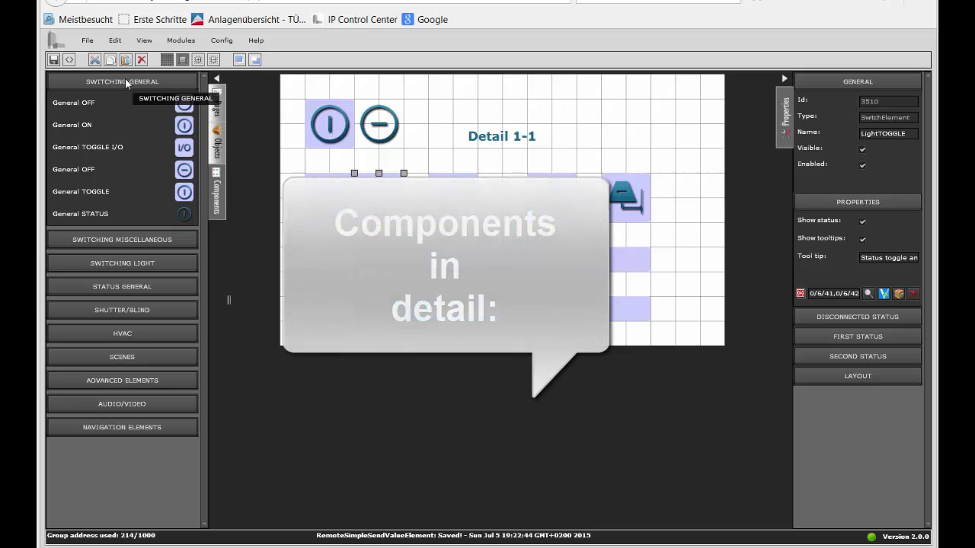
Step: Examine the component groups Switching General, Switching Miscellaneous and Switching Light, and collapse them again
click(138, 239)
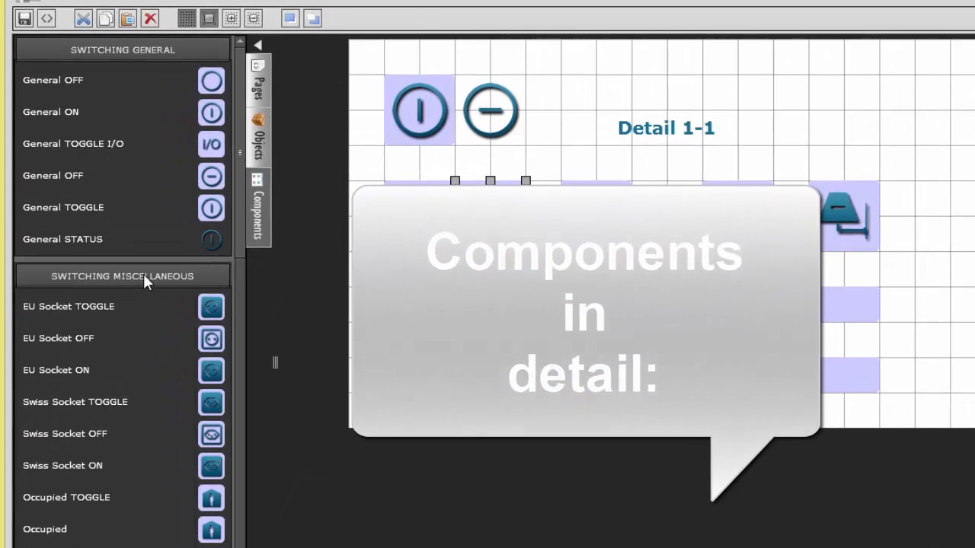
click(143, 276)
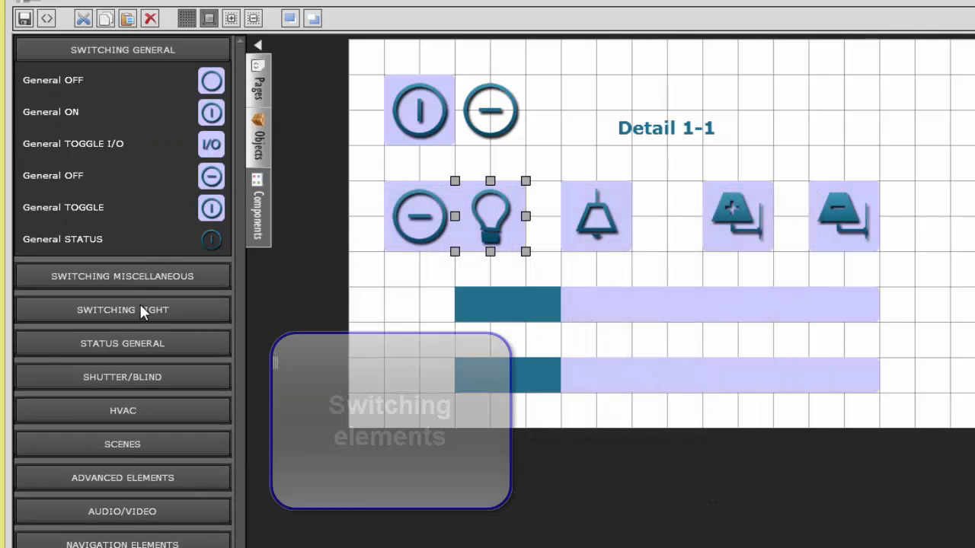
click(139, 304)
click(132, 50)
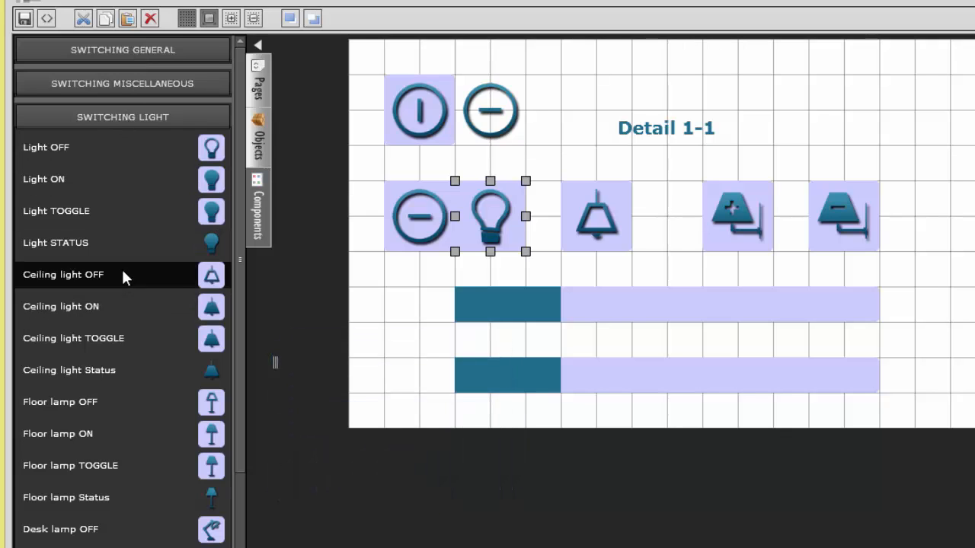
click(143, 116)
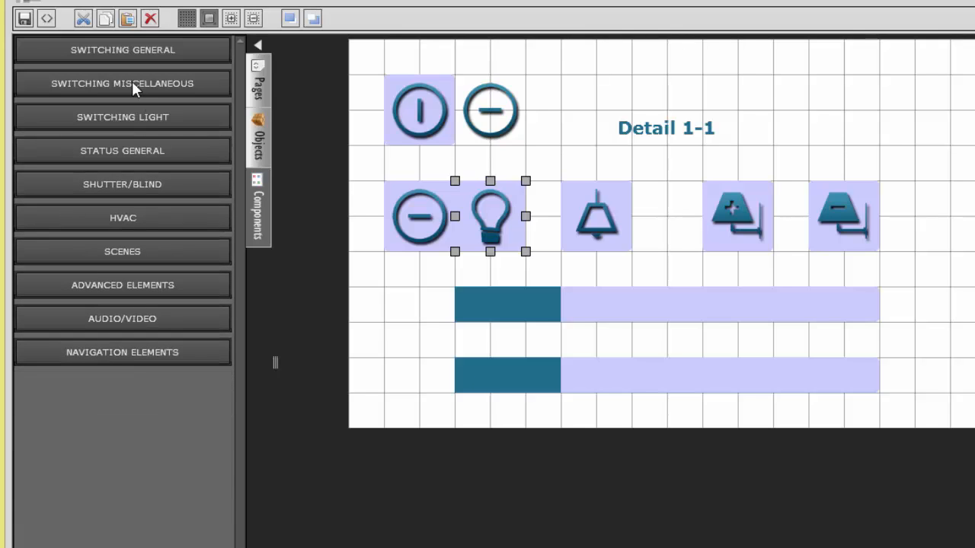
Step: Change the GeneralON button's status value to Off and back to On, and close its status settings
click(416, 110)
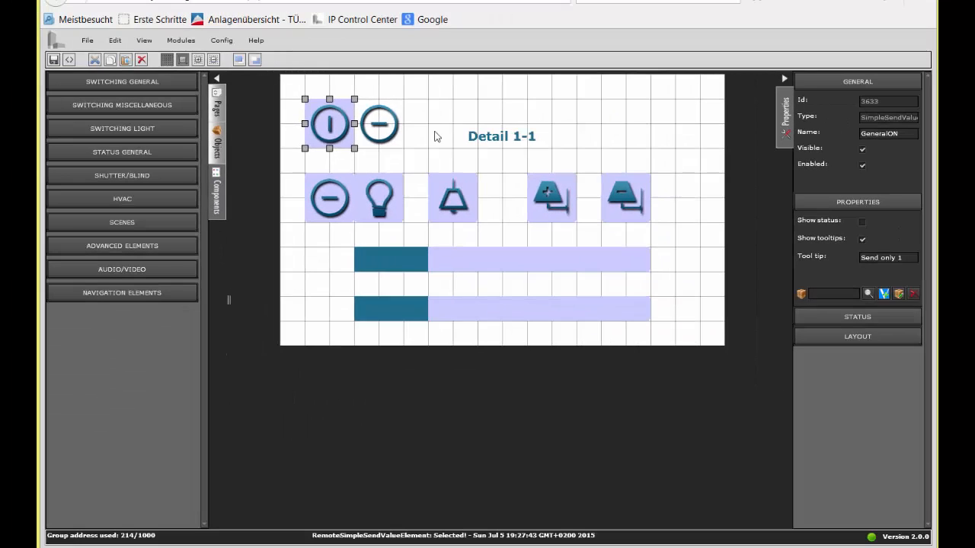
click(858, 315)
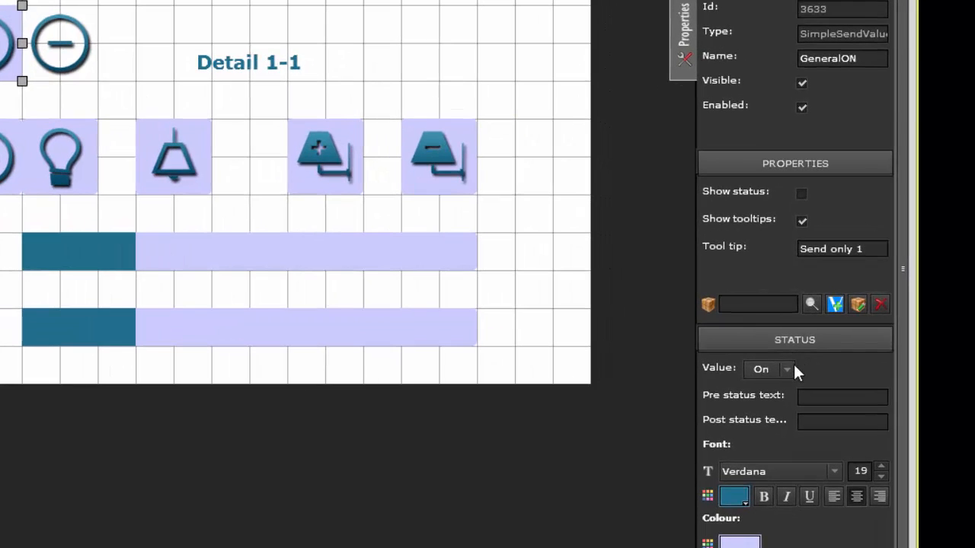
click(812, 357)
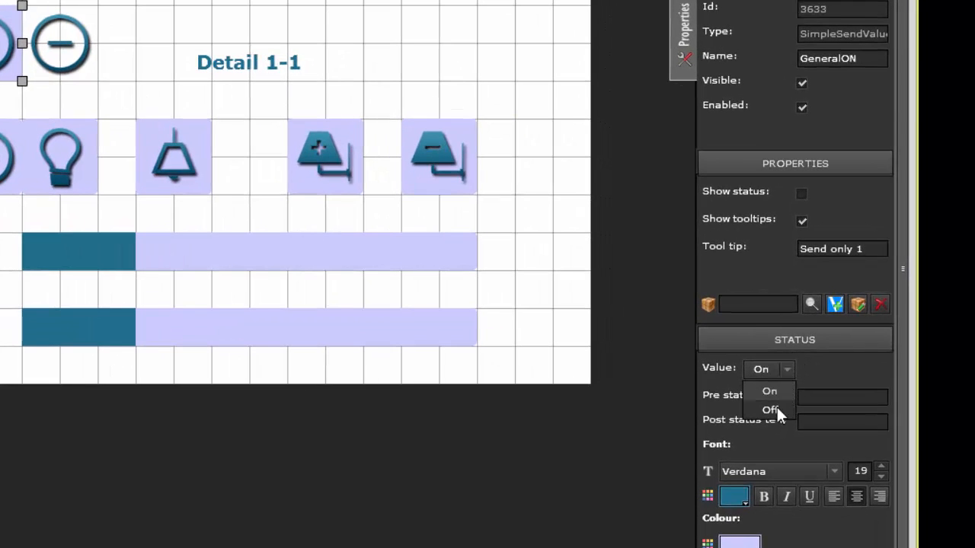
click(776, 409)
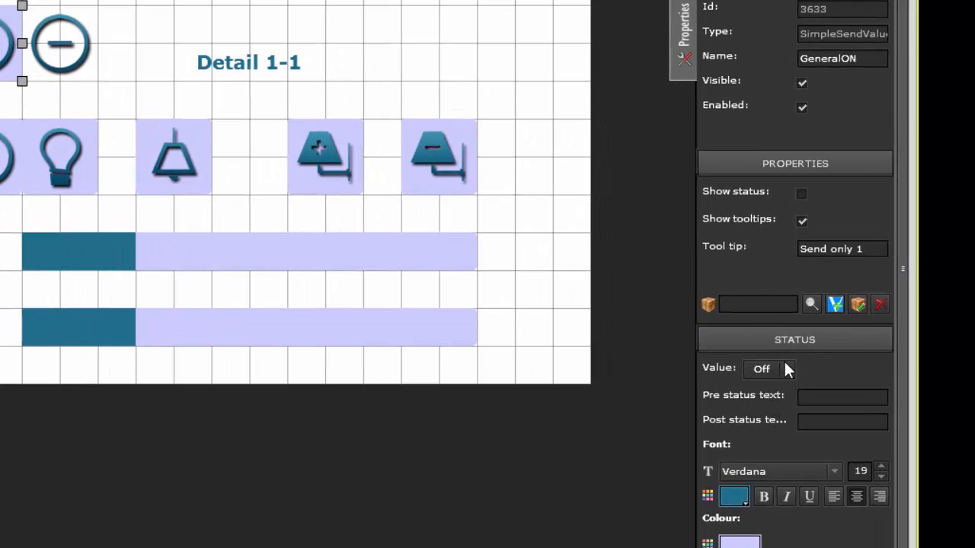
click(784, 364)
click(774, 387)
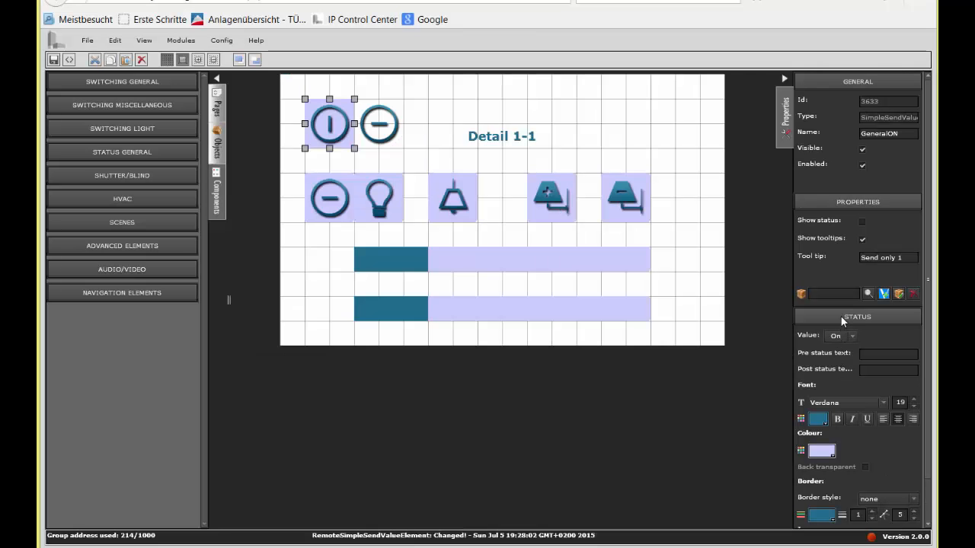
click(842, 317)
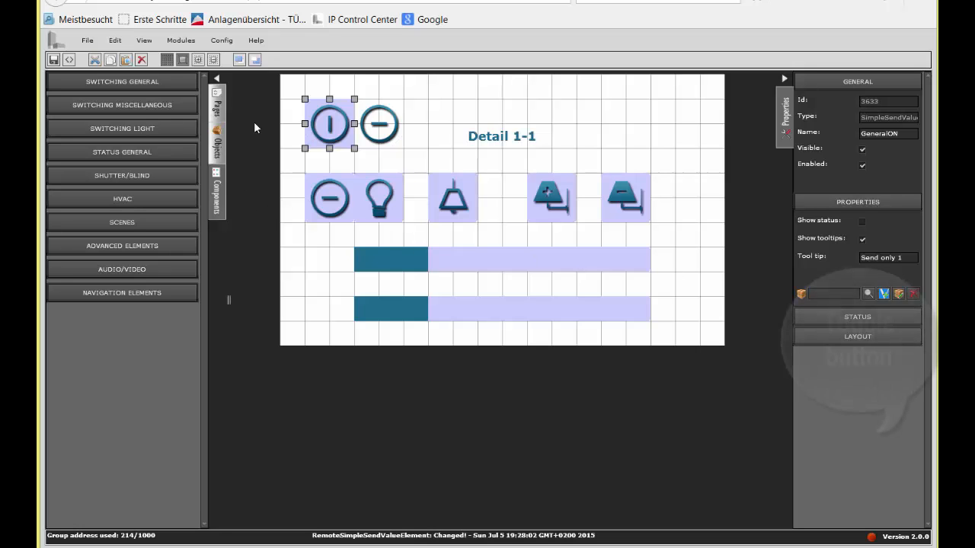
Step: Place a General STATUS component from the Switching General group on the page, directly below the first button of the second row
click(160, 82)
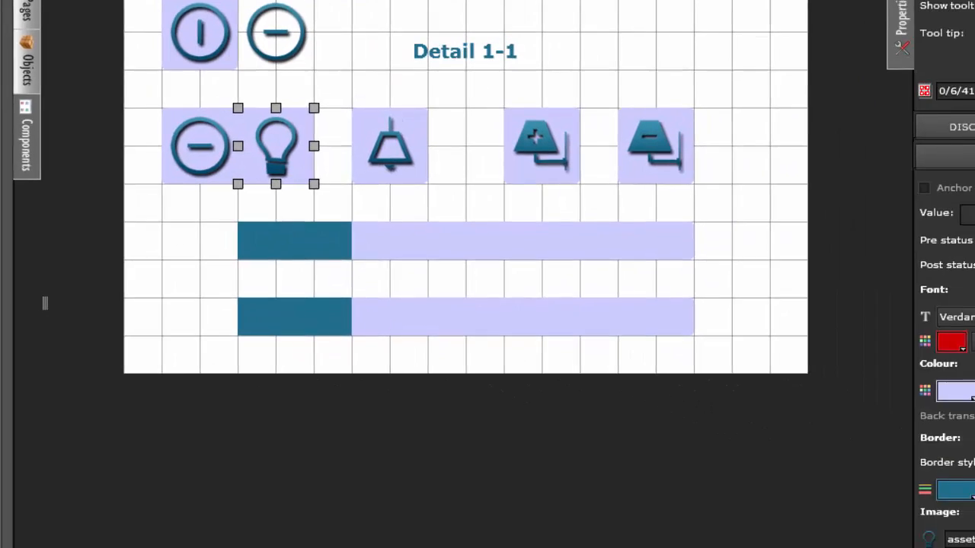
drag(960, 369, 962, 402)
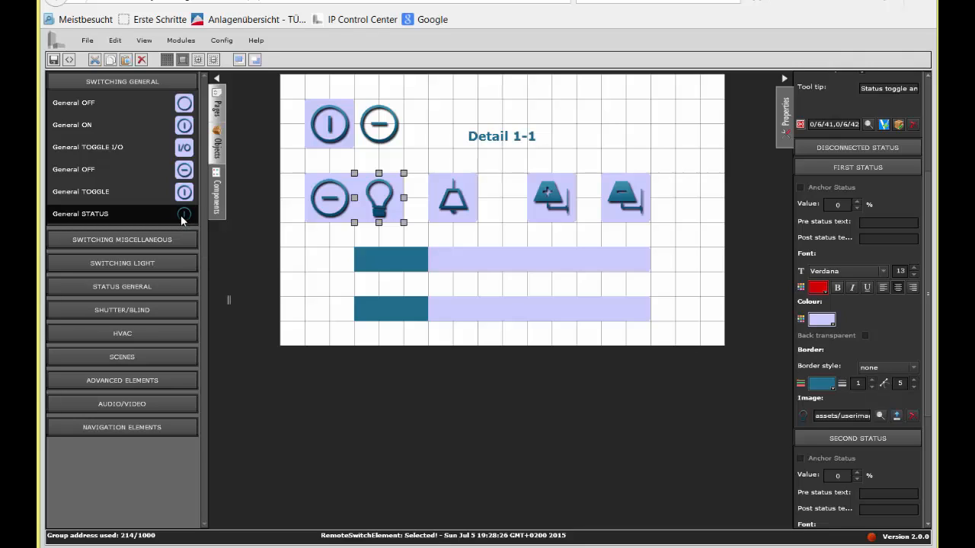
drag(183, 219, 299, 227)
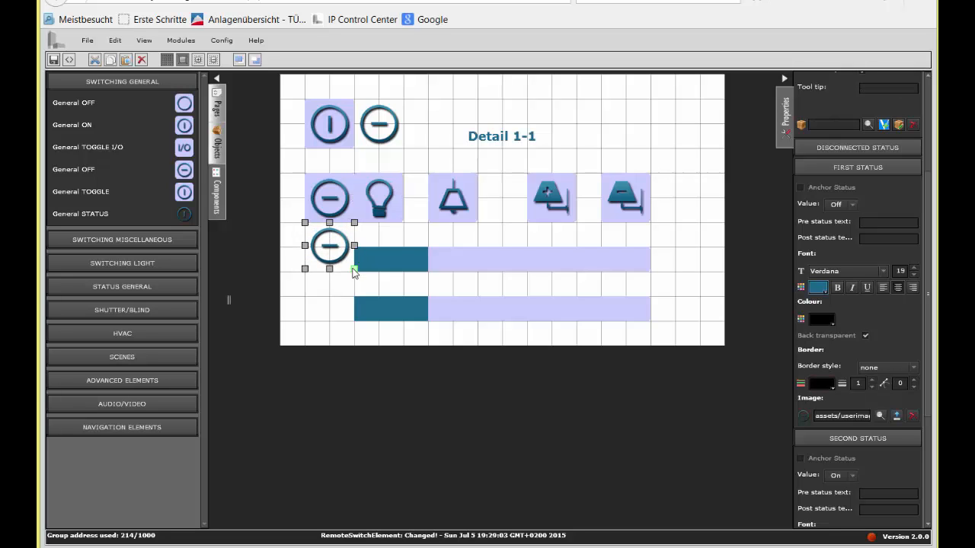
Step: Toggle the new General STATUS element's Enabled option on and off again
click(845, 249)
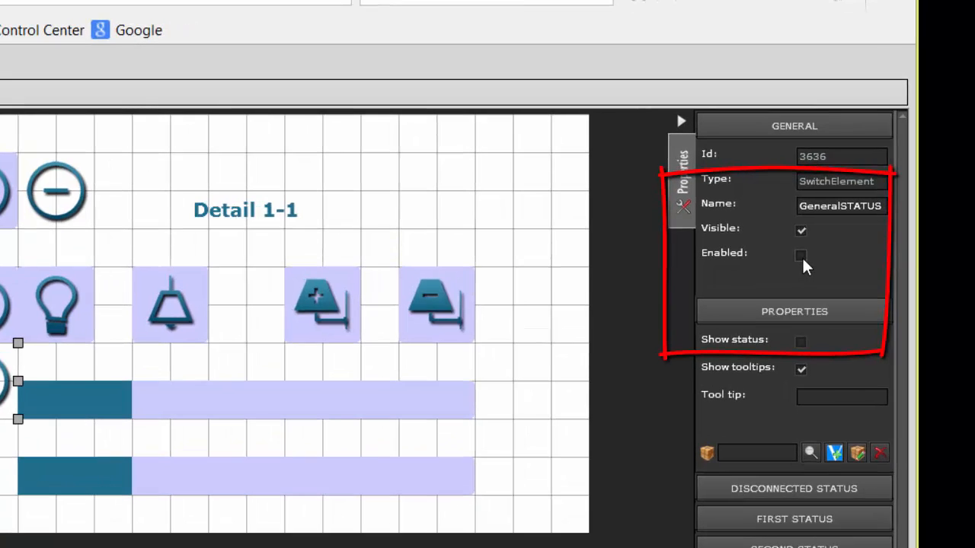
click(811, 241)
click(802, 256)
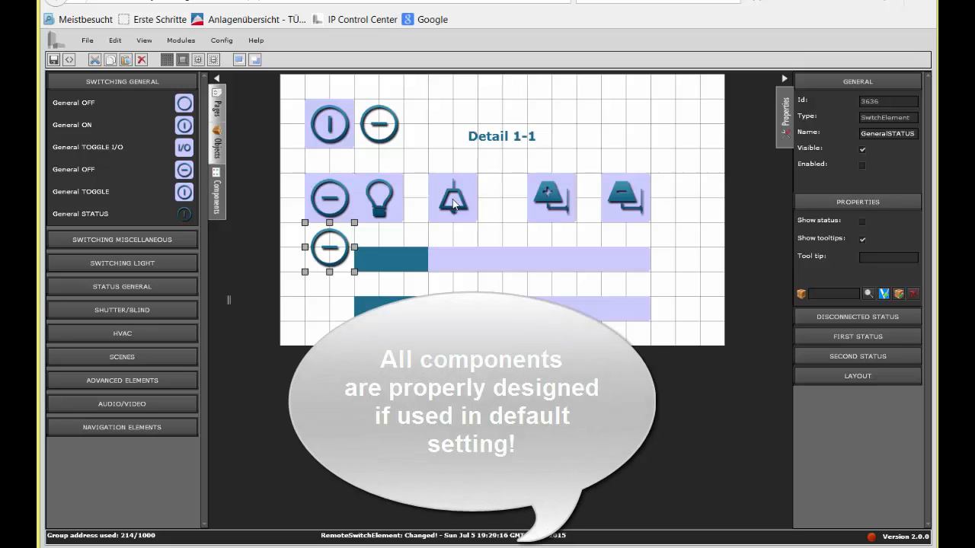
Step: Set the LightTOGGLE element's first status value to 100 %, and review and save its group address settings
click(454, 203)
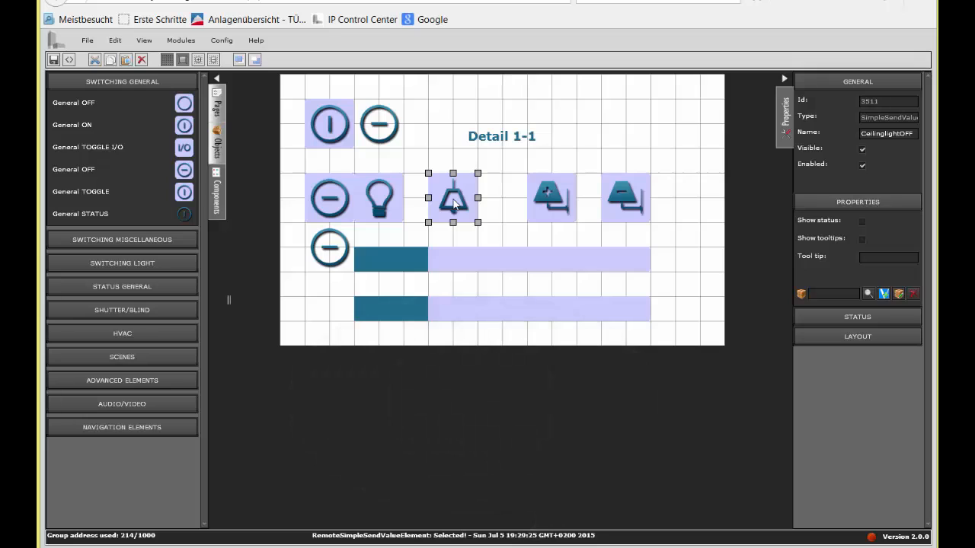
click(381, 197)
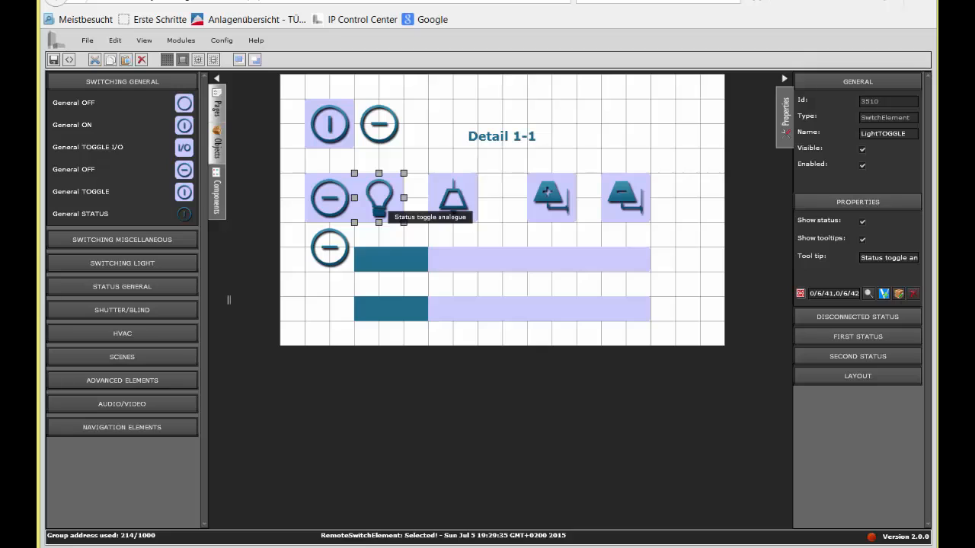
click(844, 336)
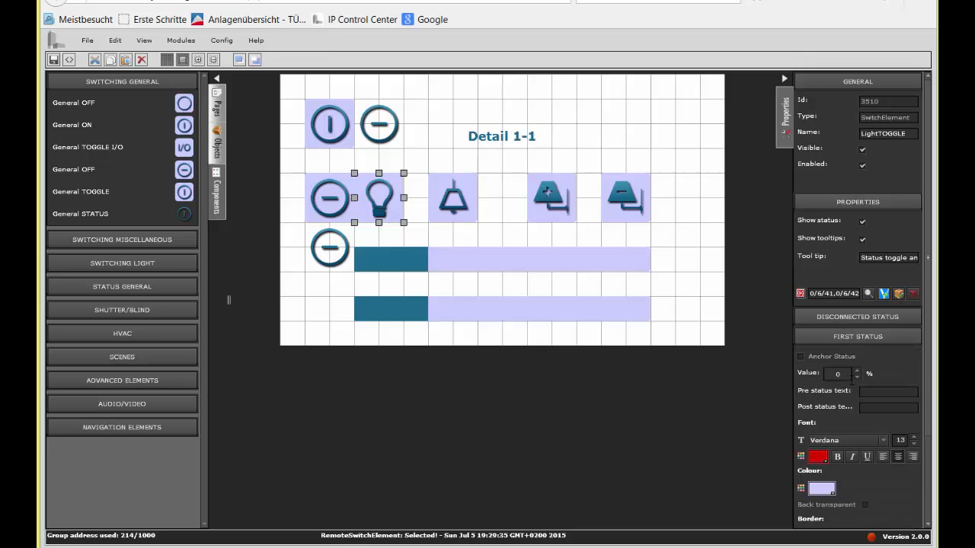
click(889, 336)
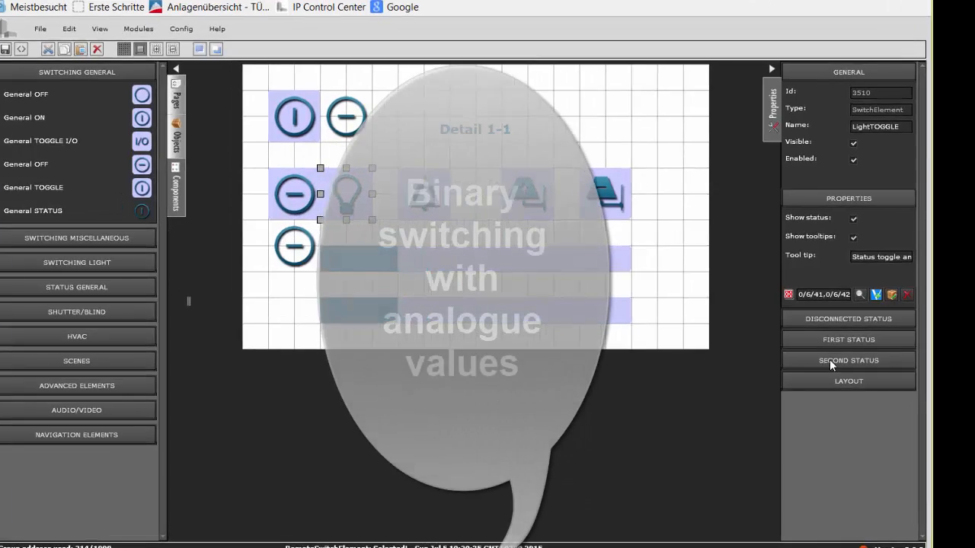
click(845, 356)
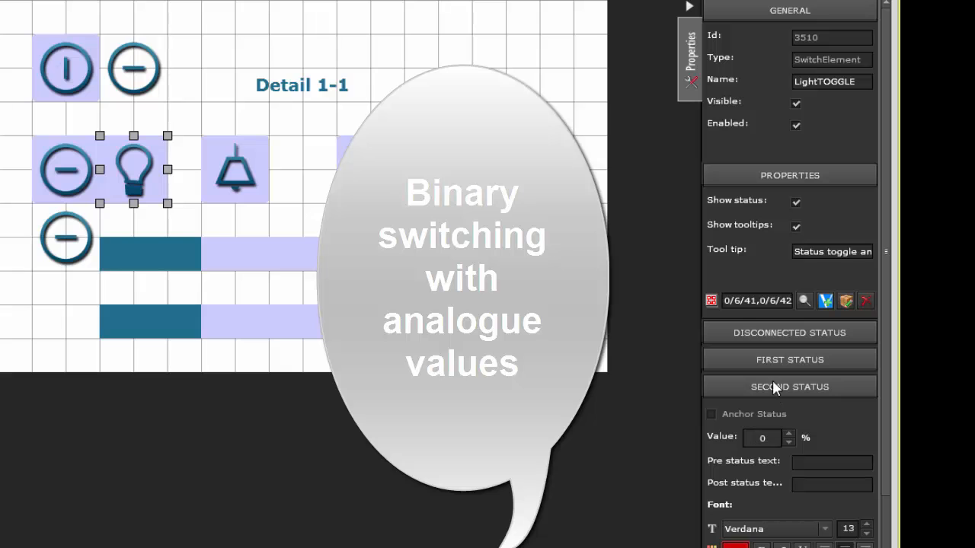
click(772, 358)
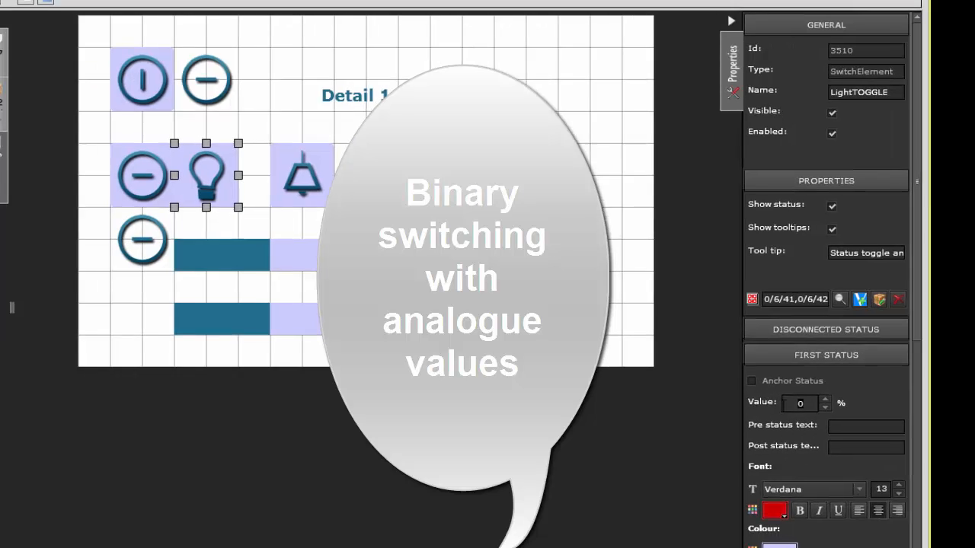
text(100)
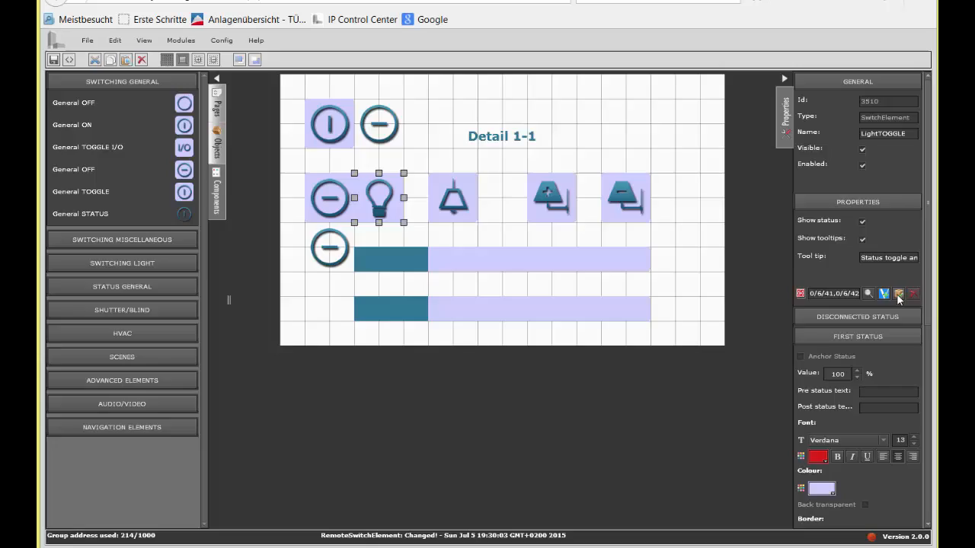
click(880, 300)
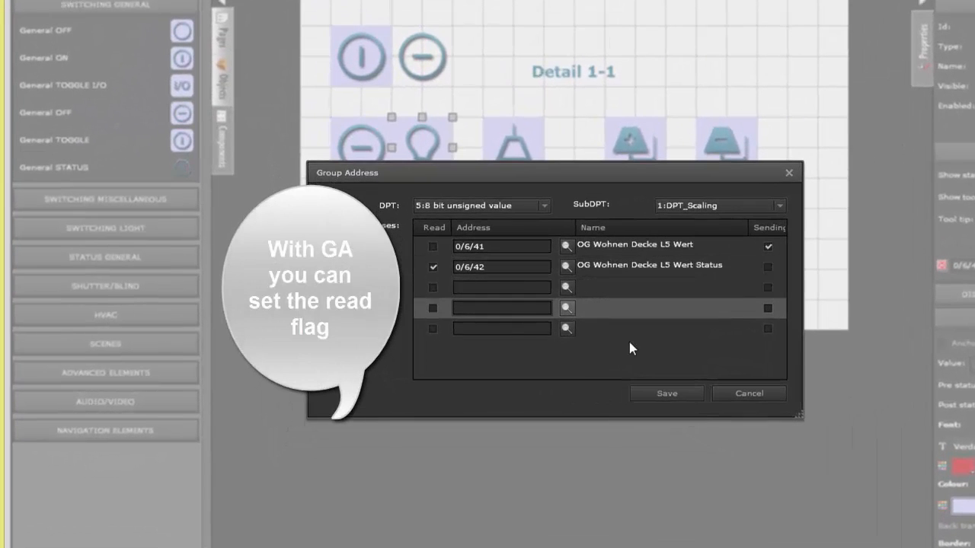
click(666, 393)
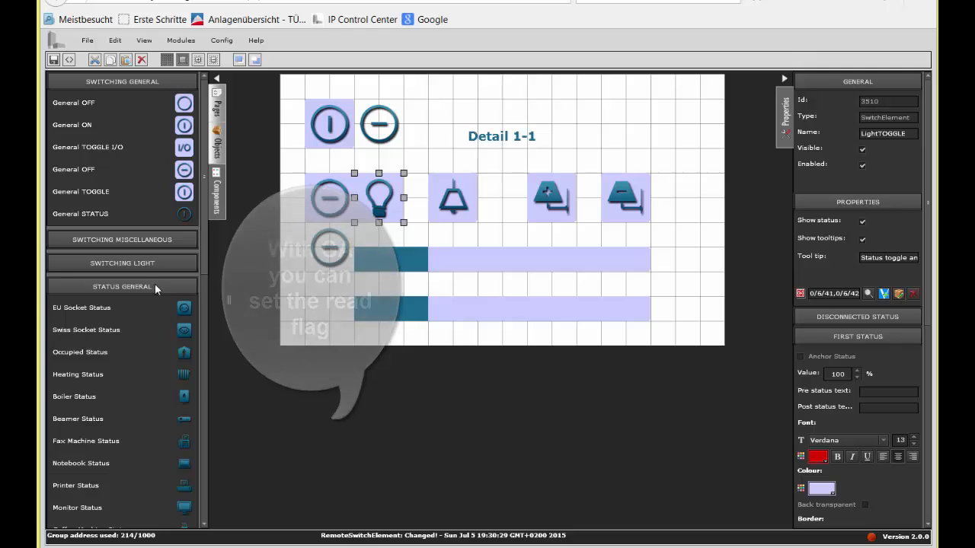
Step: Place a Value Status component from the Status General group between the two sliders and give it the tool tip "CO 2 Concentration"
click(116, 80)
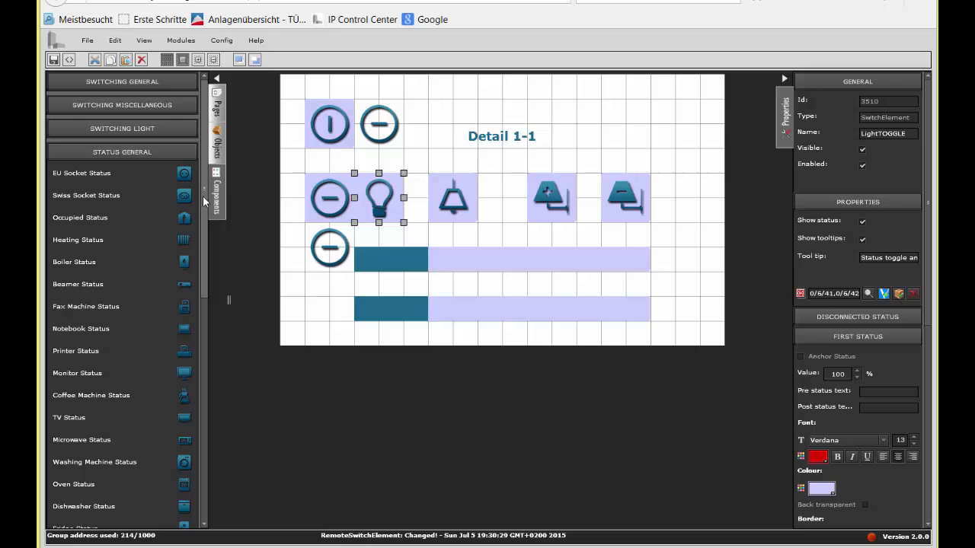
drag(204, 200, 202, 475)
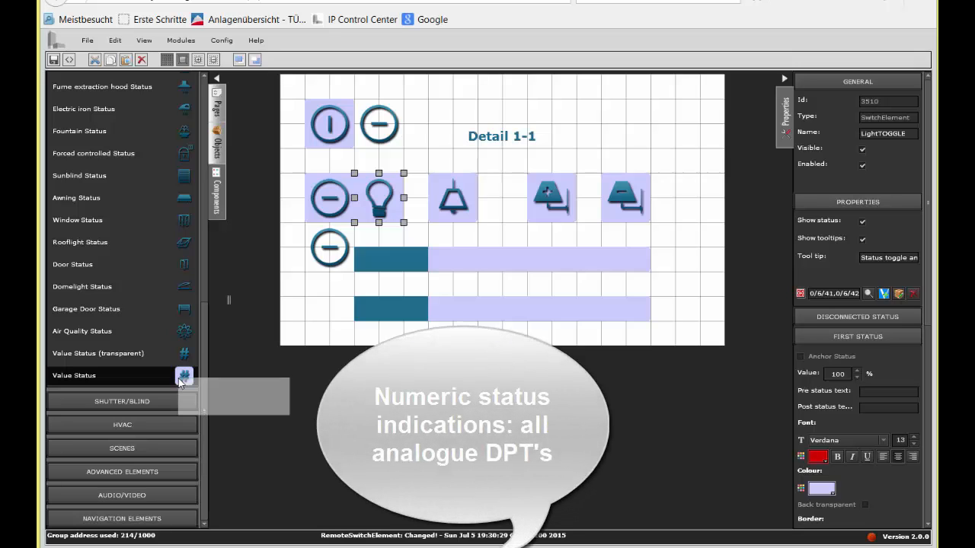
drag(180, 378, 353, 270)
drag(463, 300, 457, 305)
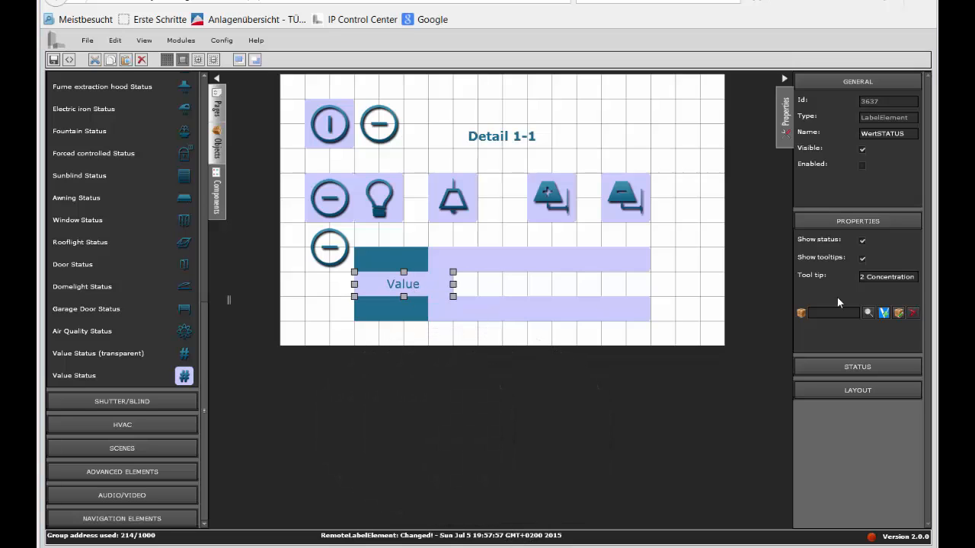
click(874, 277)
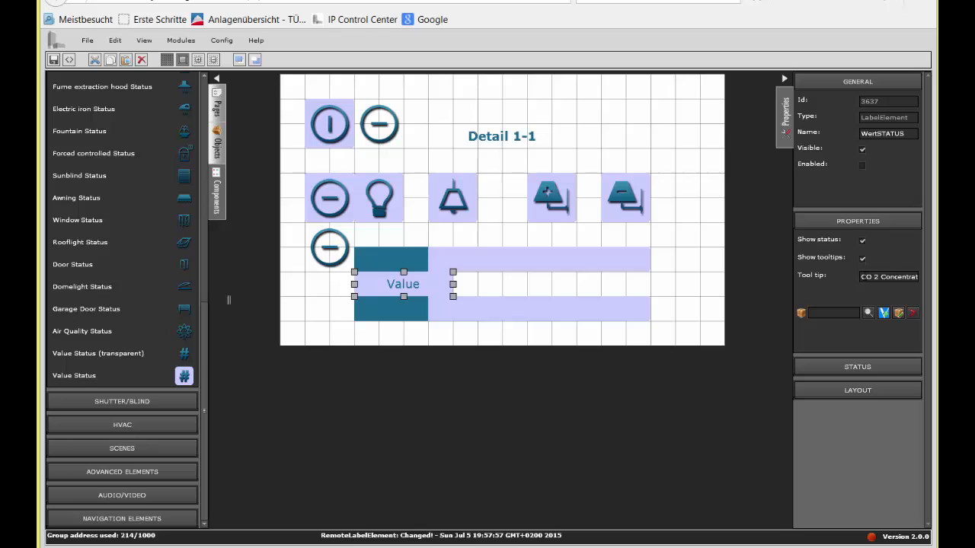
drag(861, 276, 931, 279)
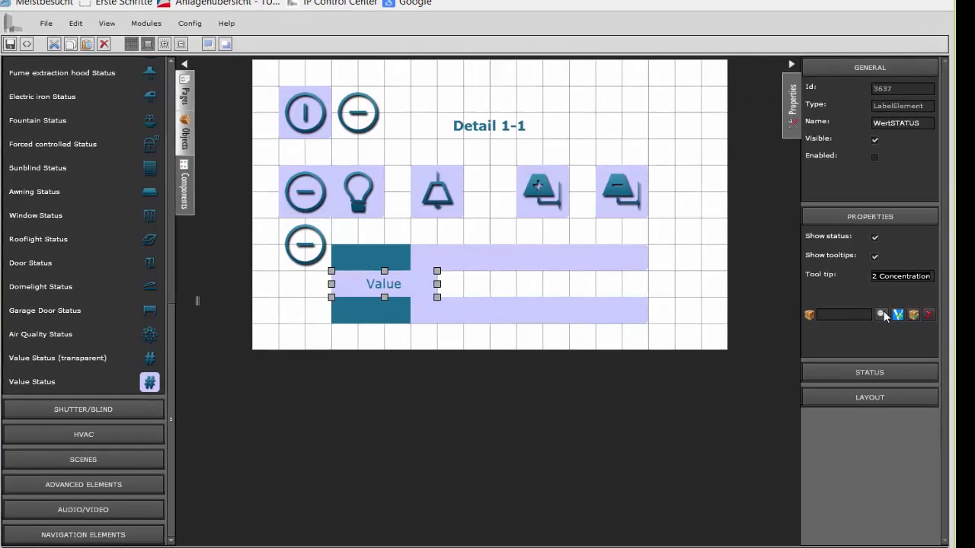
Step: Search the group addresses for "co2" and assign 65:DG_Studio_Co2_Konzentration to the new Value element
click(868, 312)
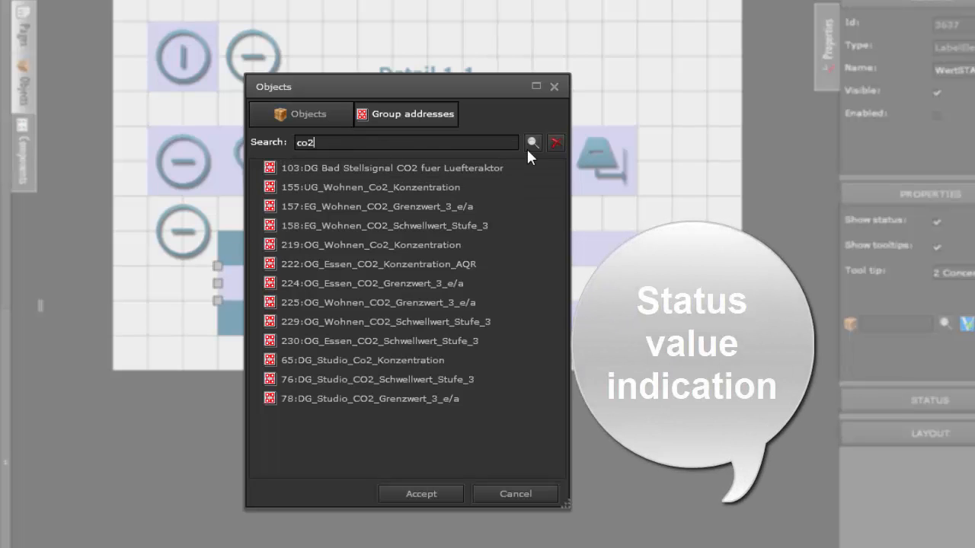
click(533, 142)
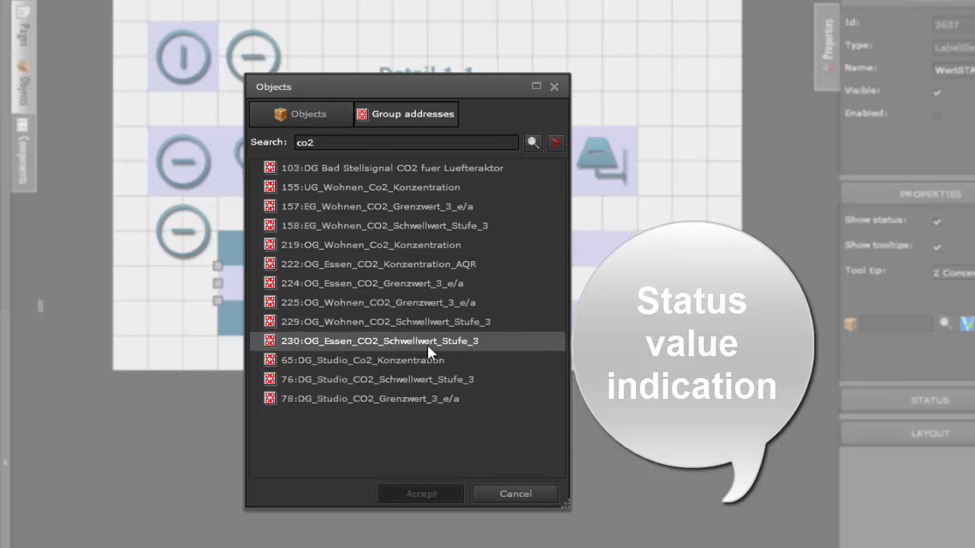
click(391, 360)
click(419, 494)
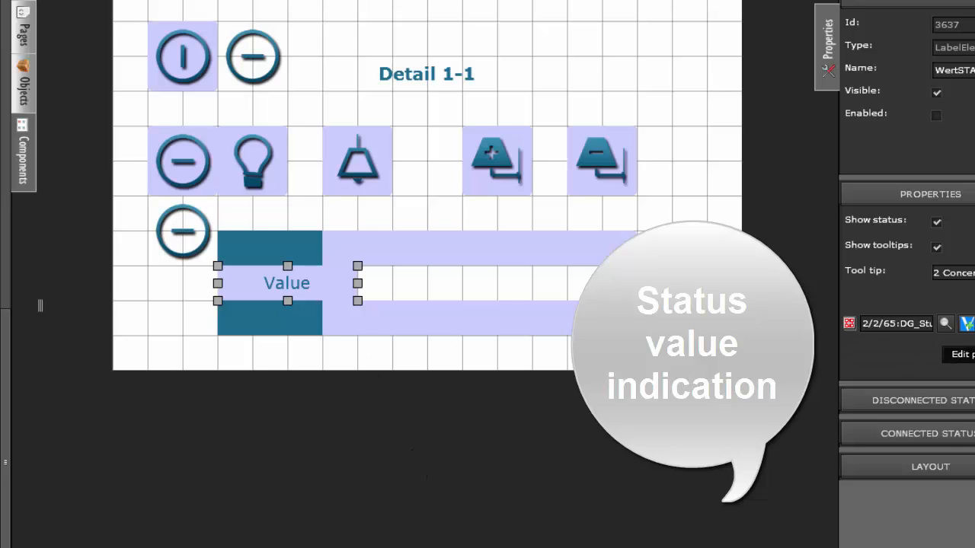
Step: Set the Value element's group address to DPT 9:2 byte float value, SubDPT 1:DPT_Value_Temp and 1 format decimal, and enable Read for 2/2/65
click(966, 324)
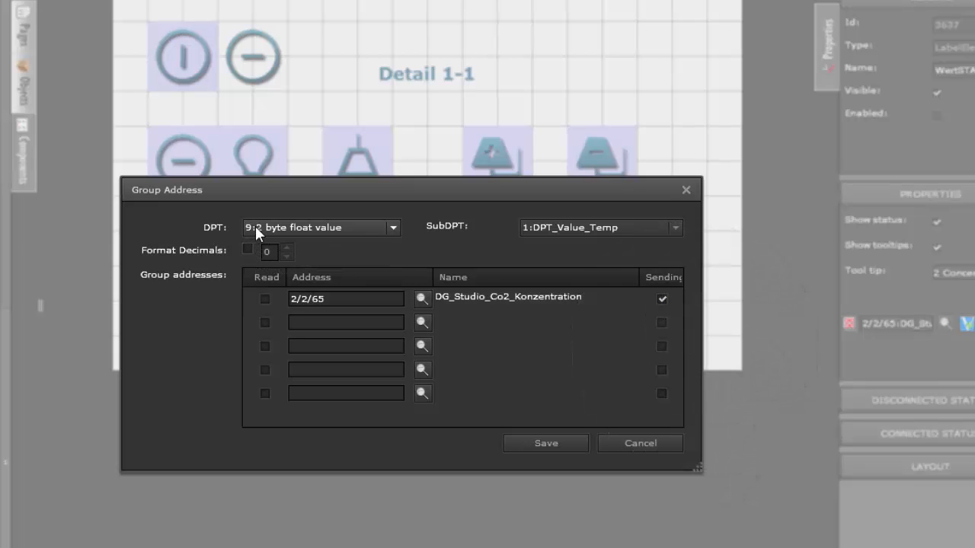
click(268, 227)
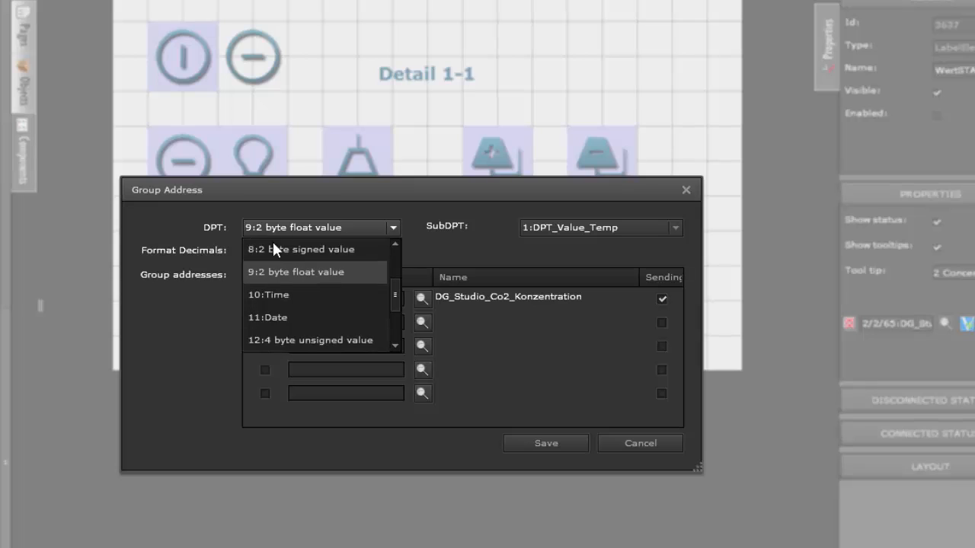
click(274, 272)
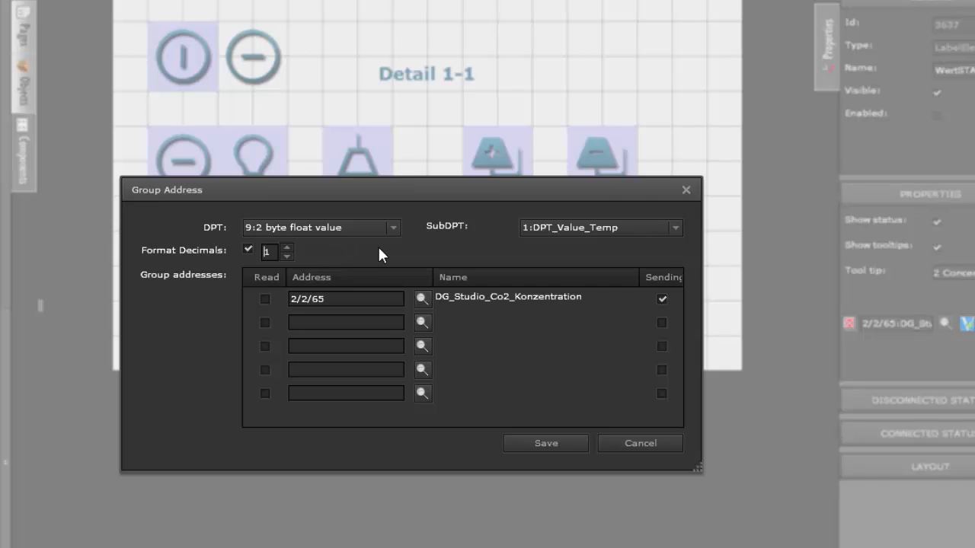
click(642, 225)
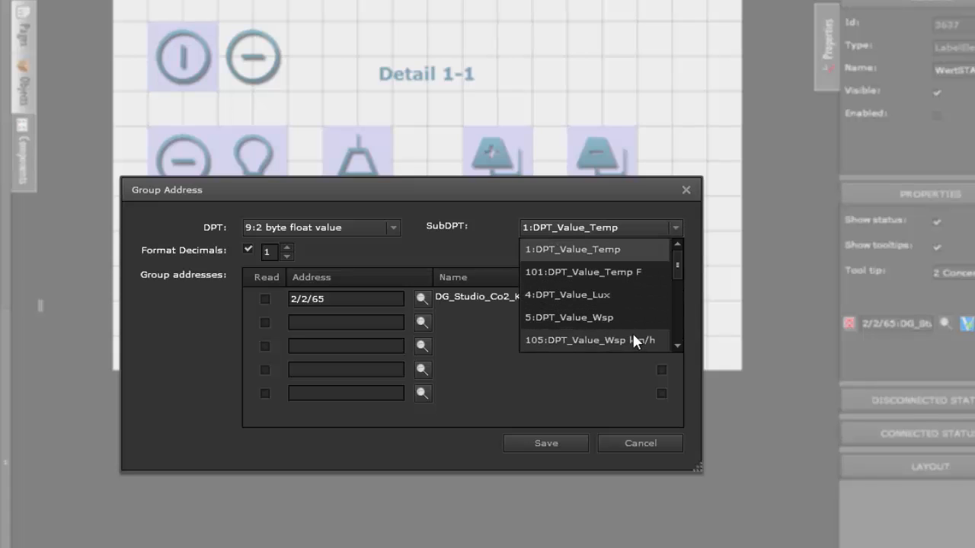
click(621, 247)
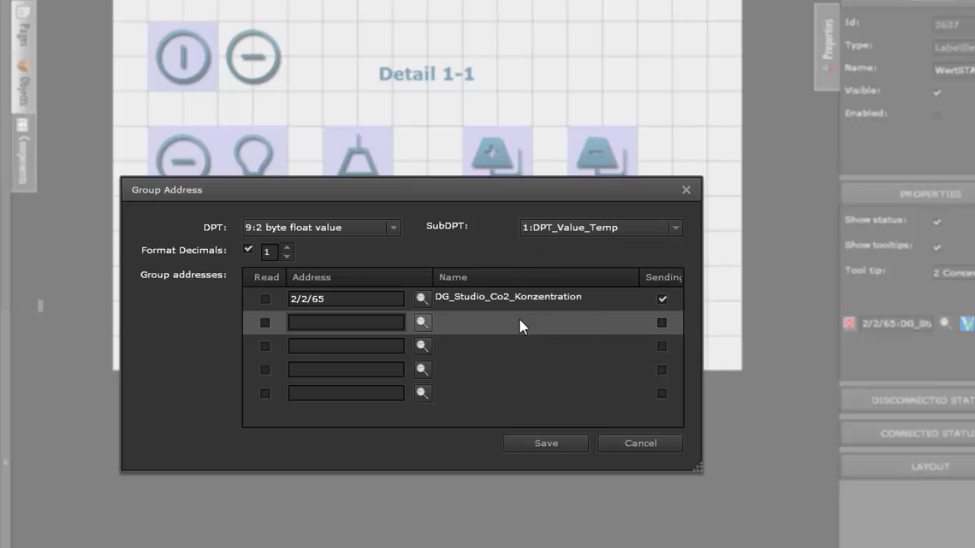
click(265, 300)
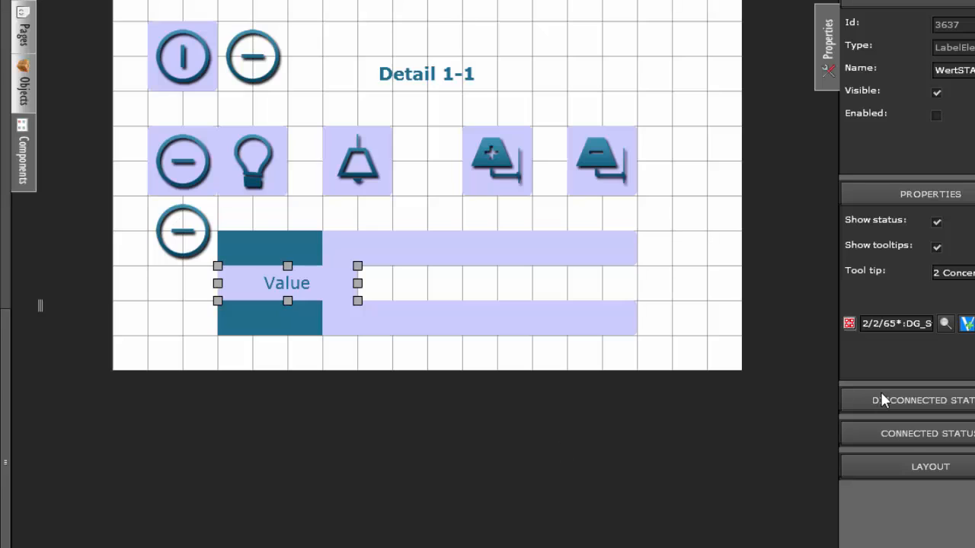
Step: Set the Value element's connected status to pre status text "CO2" and post status text "ppm"
click(909, 436)
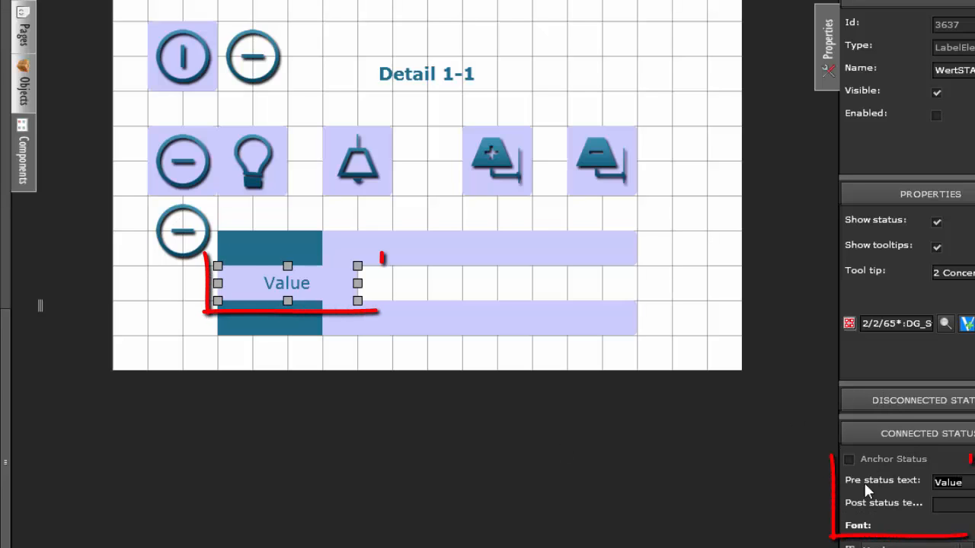
text(CO)
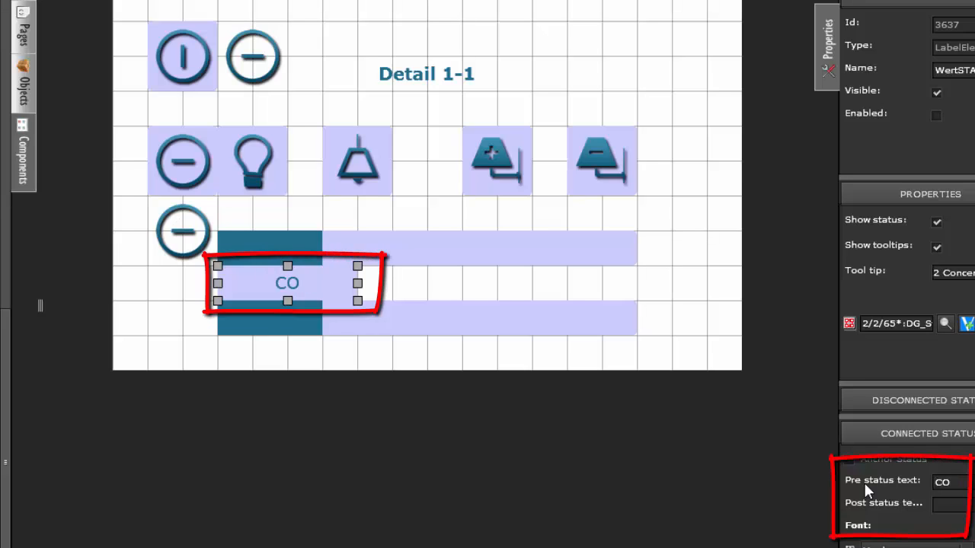
text(2)
click(943, 505)
text(ppm)
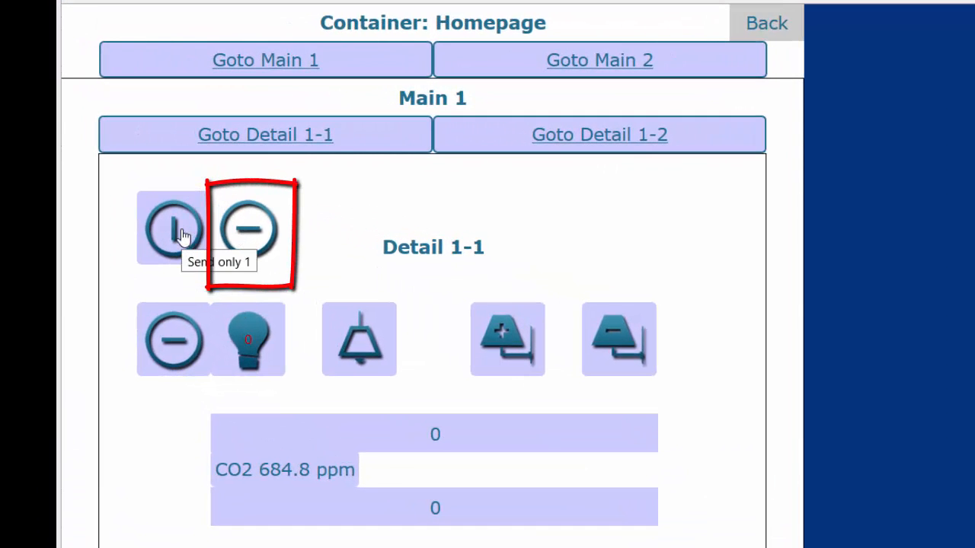
Step: Test the Detail 1-1 page in the running visualization: operate both general switching elements, toggle the light on and off, and check the CO2 indication
click(182, 236)
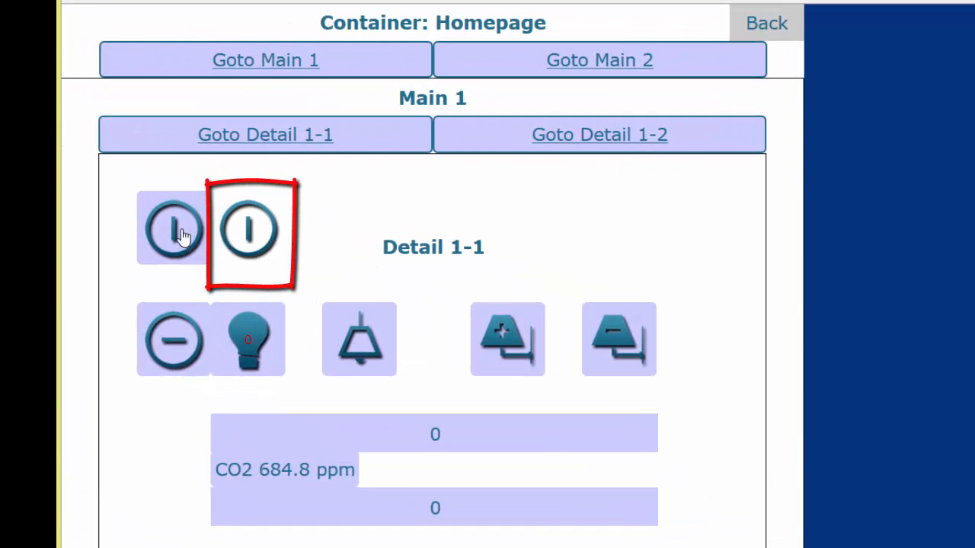
click(166, 349)
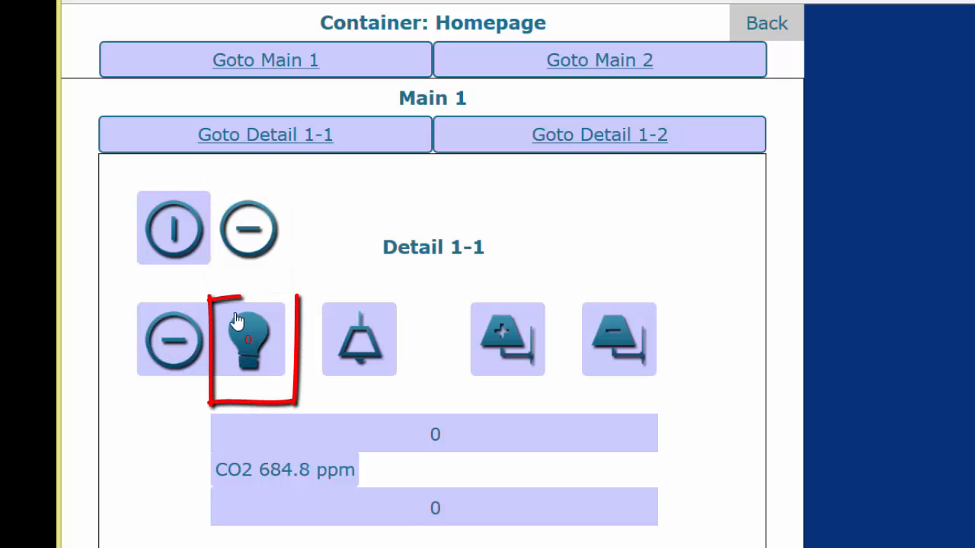
click(272, 333)
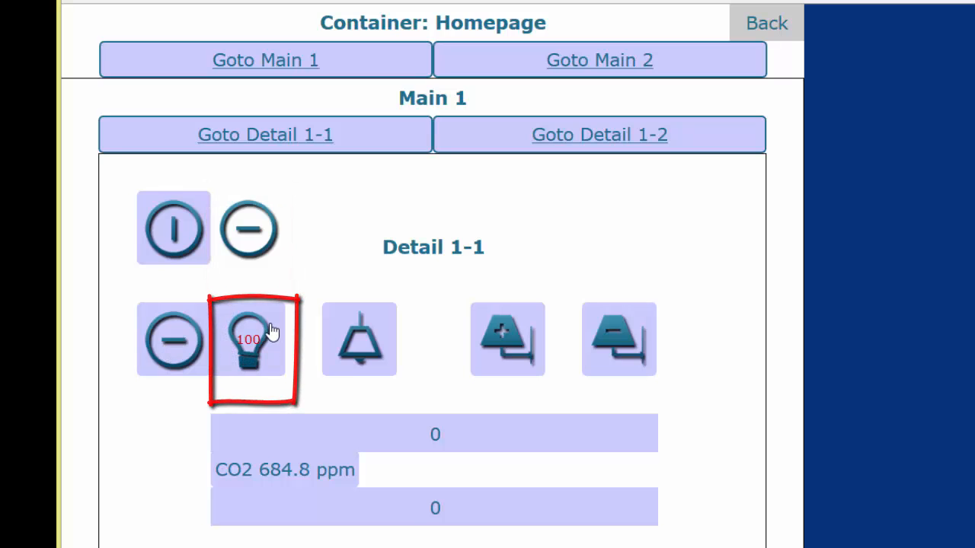
click(273, 333)
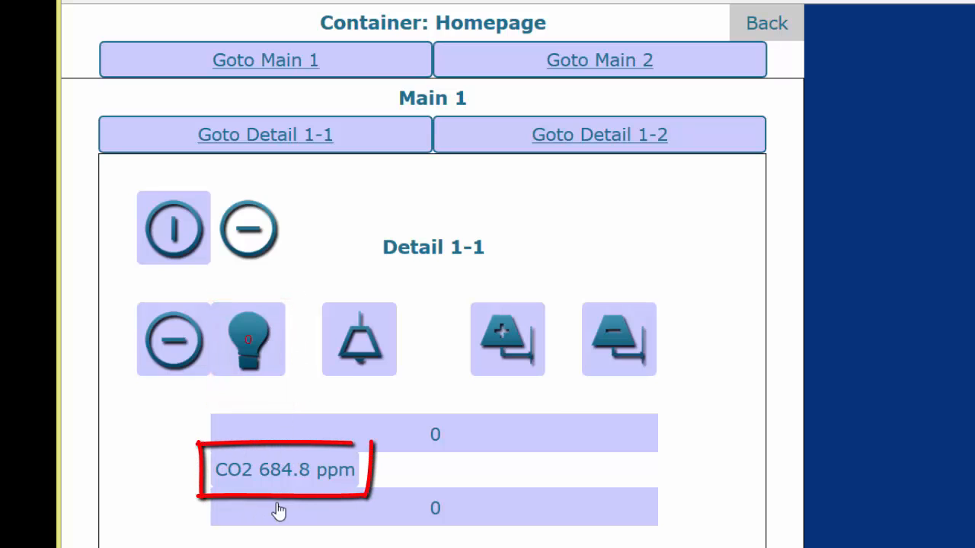
mouse_move(299, 472)
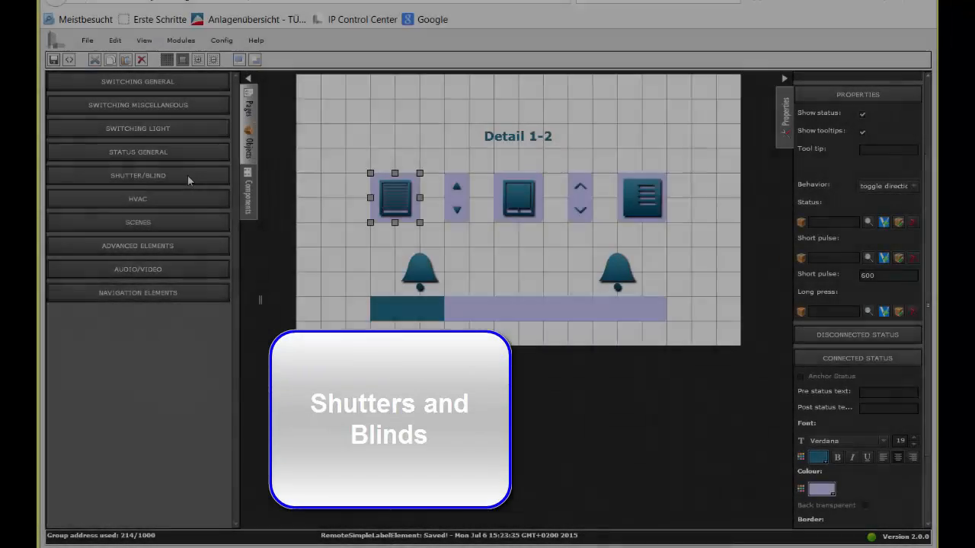
Step: Show the Shutter/Blind components and examine the properties of the Sunblind TOGGLE and UP command elements on Detail 1-2
click(188, 175)
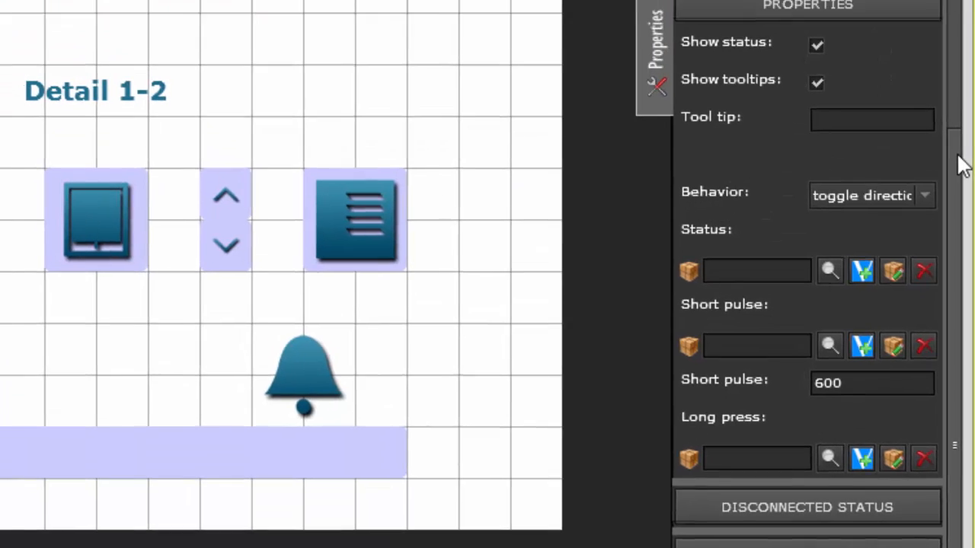
drag(938, 46, 956, 85)
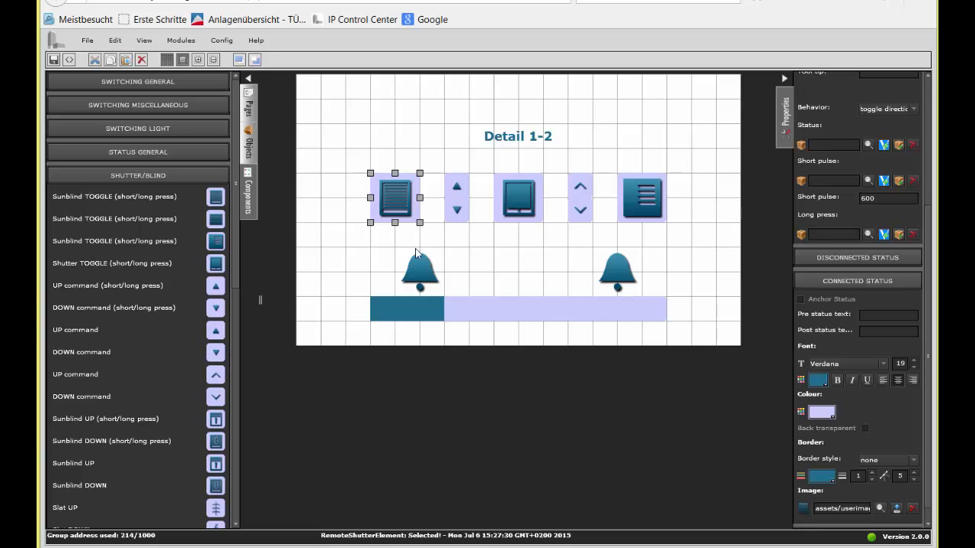
click(581, 187)
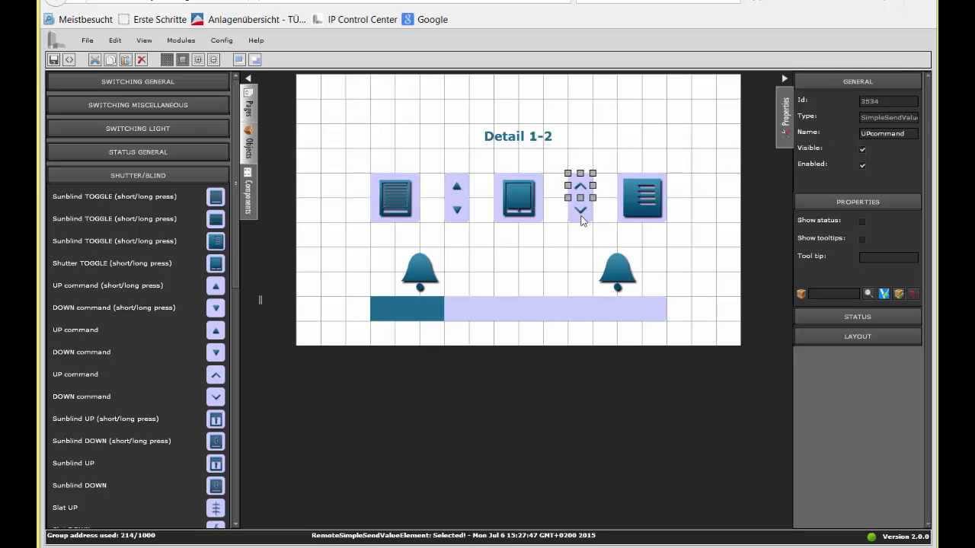
Step: Keep the Sunblind TOGGLE element's behavior at toggle direction and set its short pulse time to 500
click(393, 199)
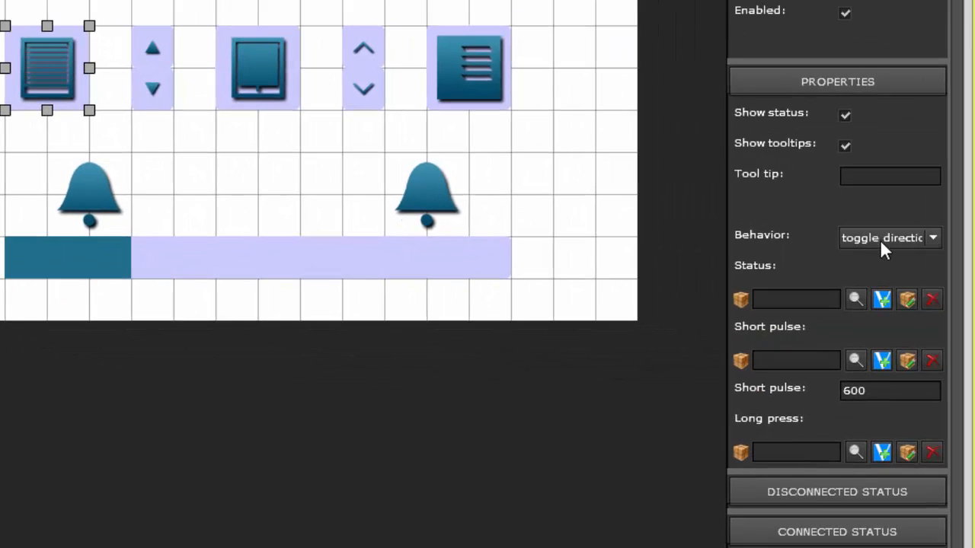
click(880, 238)
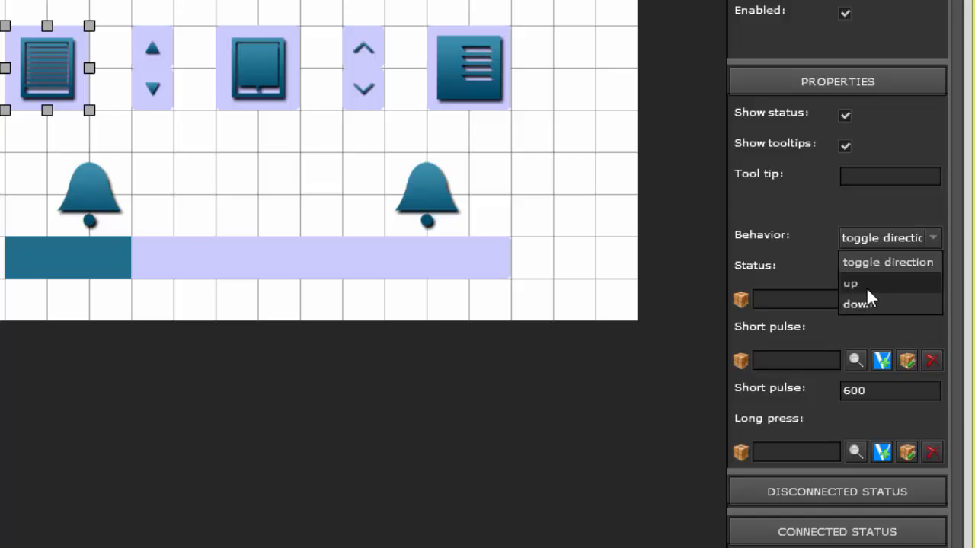
click(866, 261)
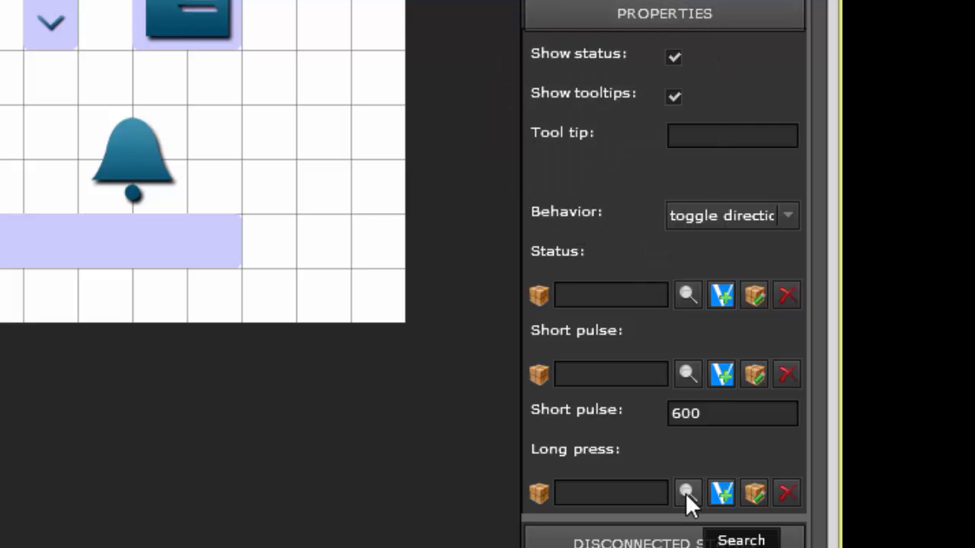
click(717, 413)
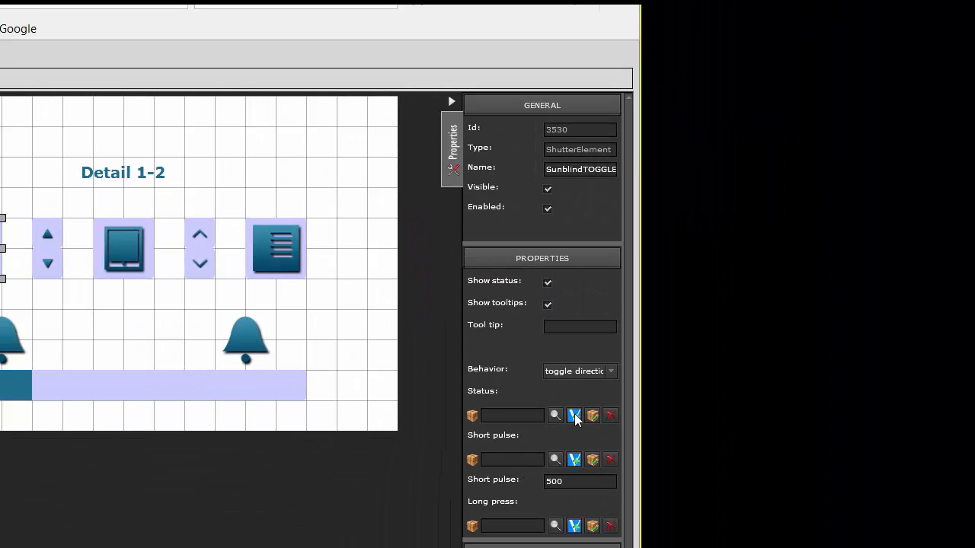
click(575, 372)
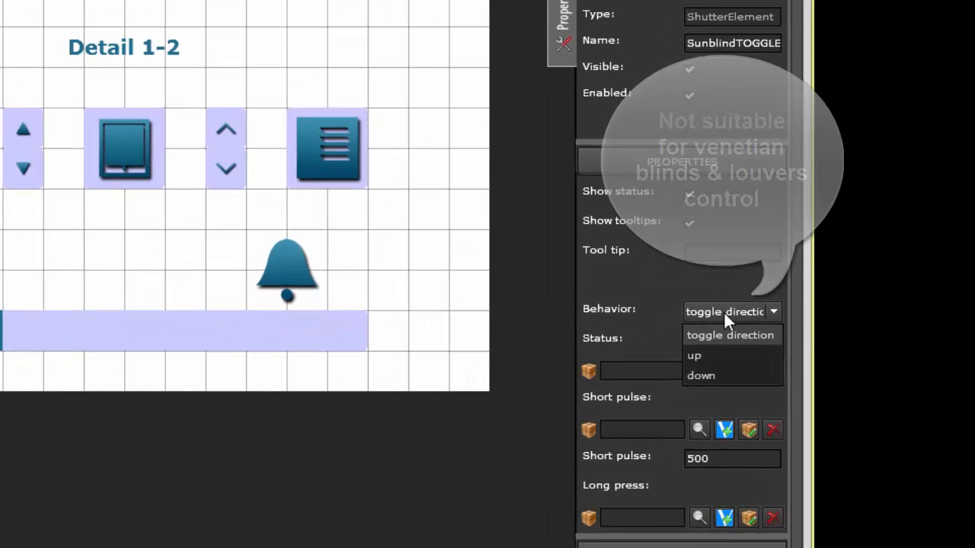
click(726, 315)
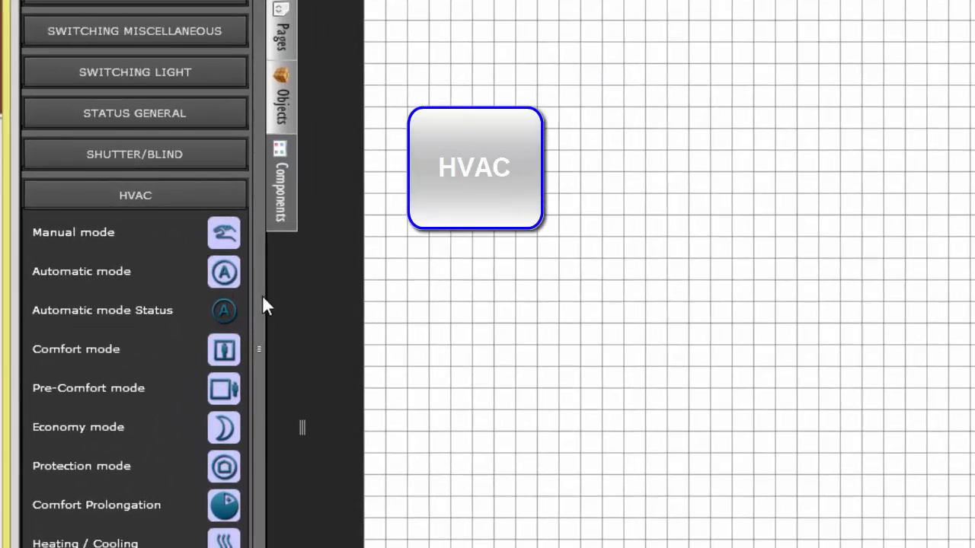
Step: Place the HVAC components Manual mode, Comfort mode and Heating / Cooling below one another on the empty page
drag(217, 281, 213, 366)
drag(254, 422, 255, 424)
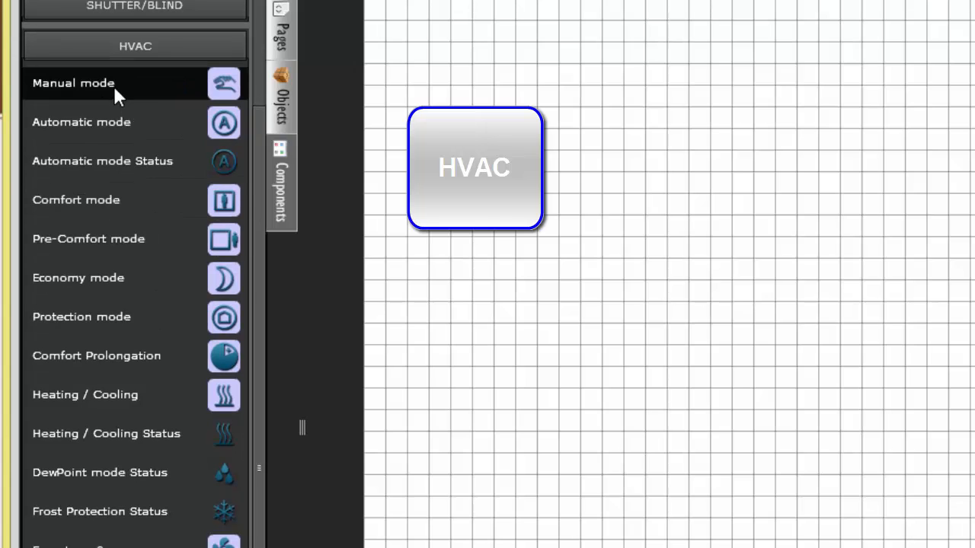
drag(221, 86, 461, 118)
drag(225, 200, 451, 216)
drag(218, 392, 450, 324)
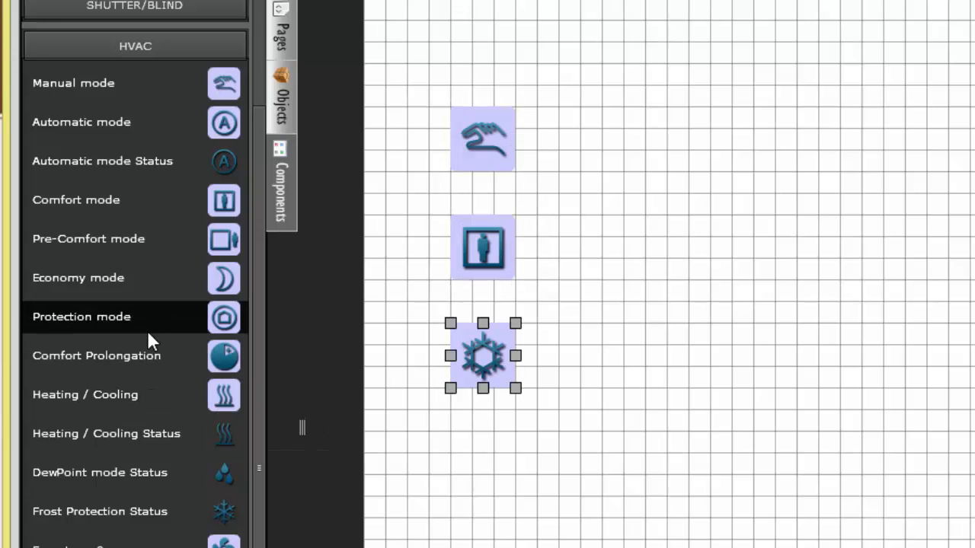
Step: Set the Comfort mode element's status value to On
click(492, 245)
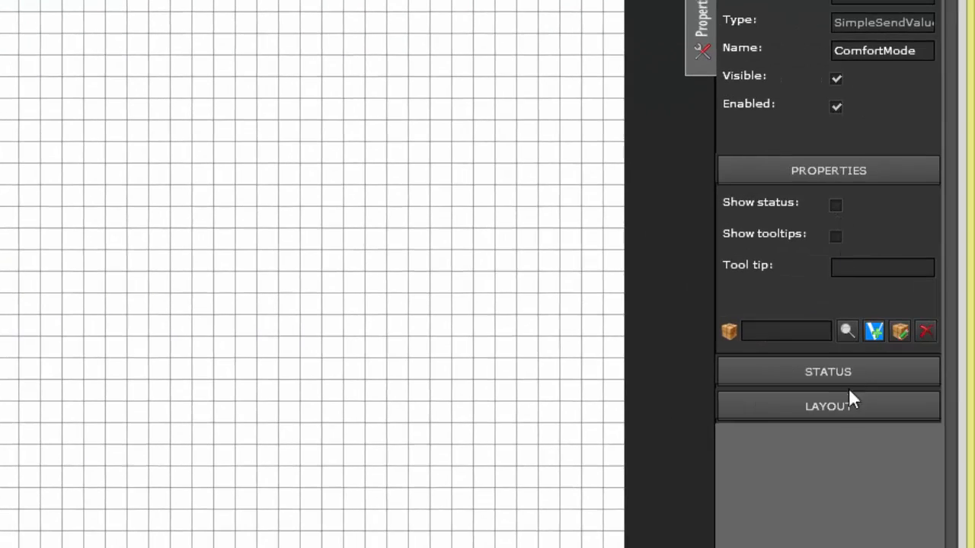
click(837, 374)
click(818, 405)
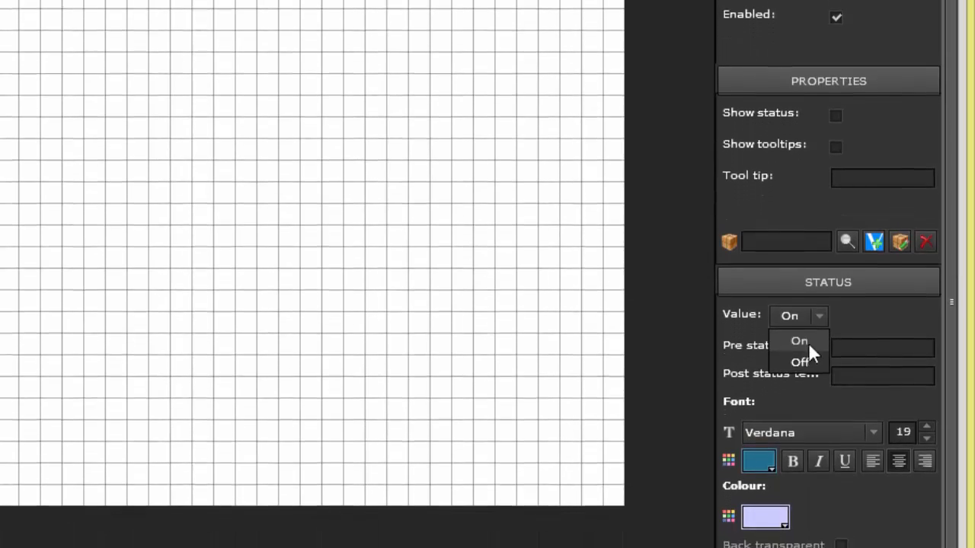
click(811, 431)
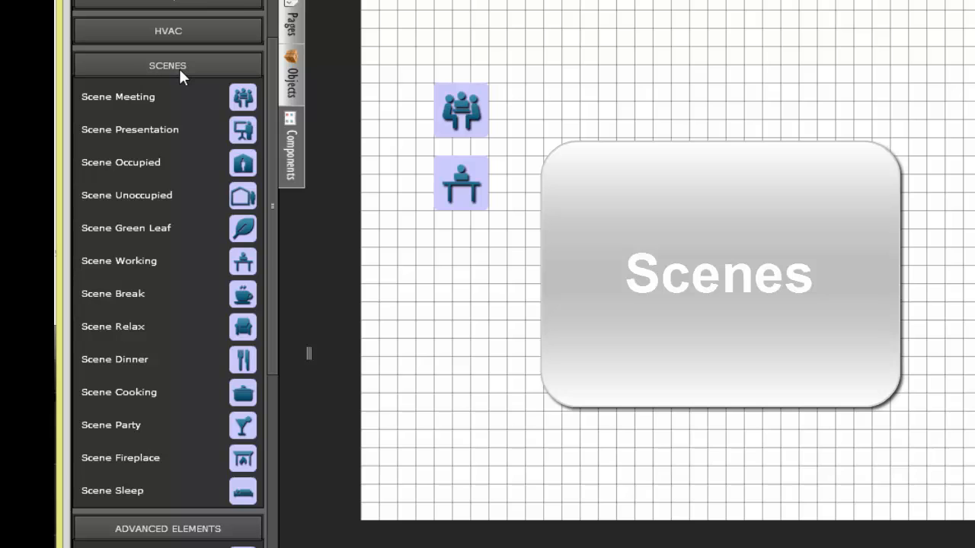
Step: Review the Scene Meeting and Scene Working elements' settings, keeping the Scene Meeting status value at Off
click(463, 112)
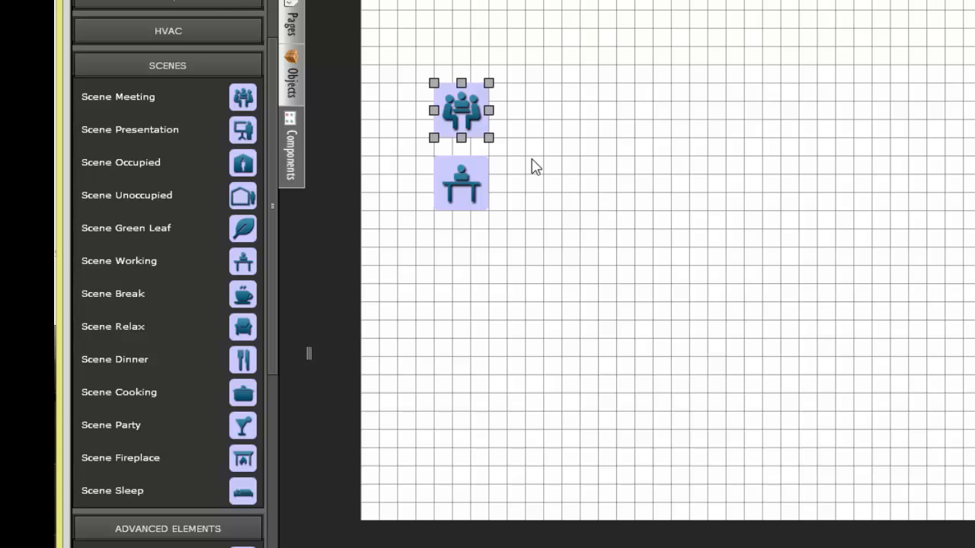
click(486, 177)
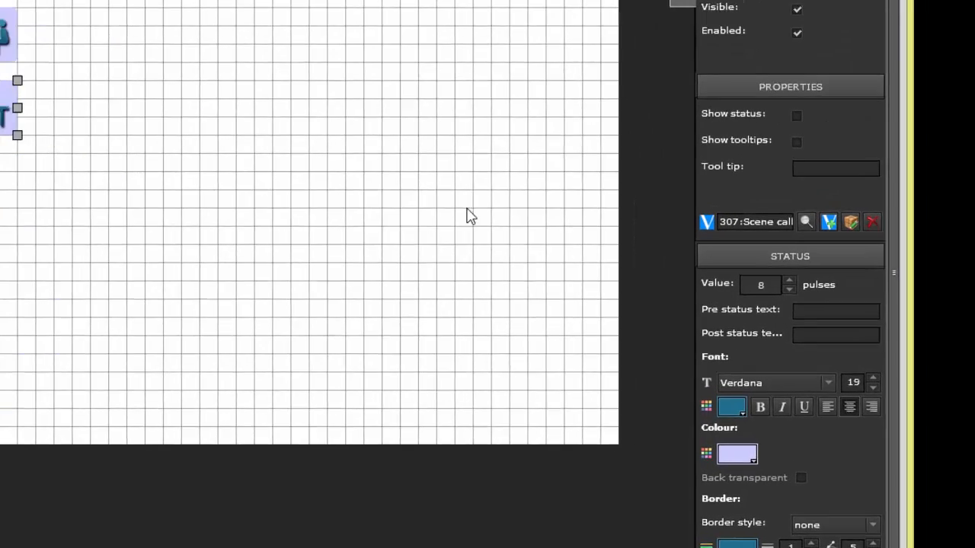
click(780, 285)
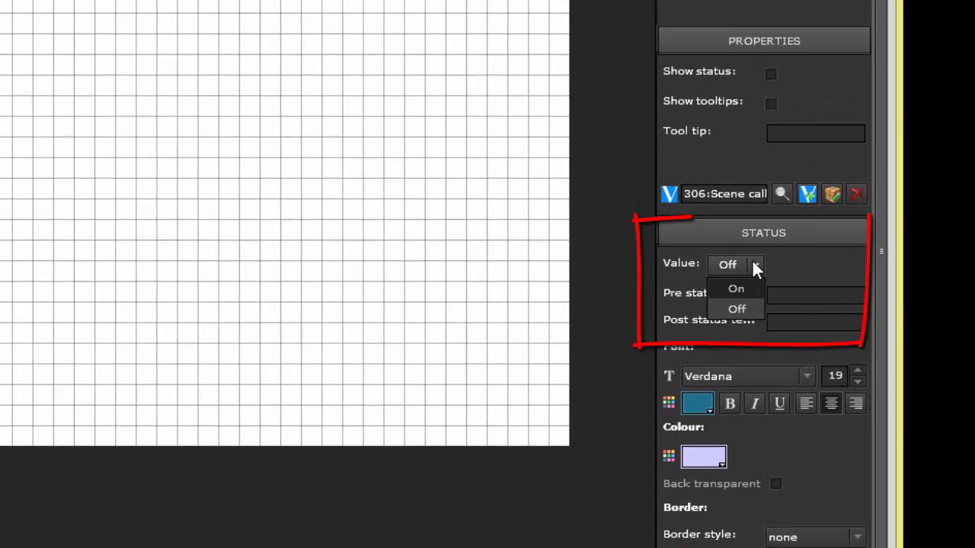
click(752, 308)
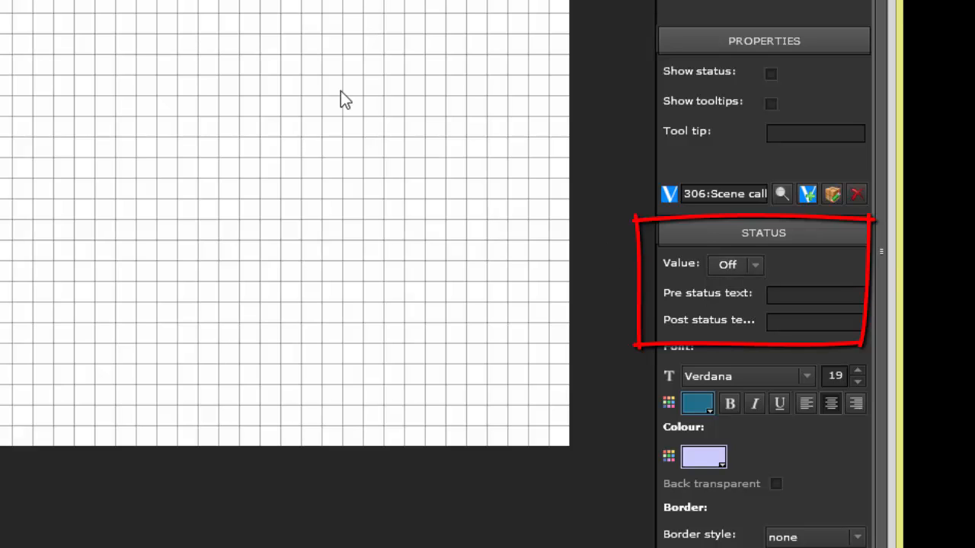
Step: Set the Scene Working element's status value to 8 pulses
click(342, 100)
click(766, 271)
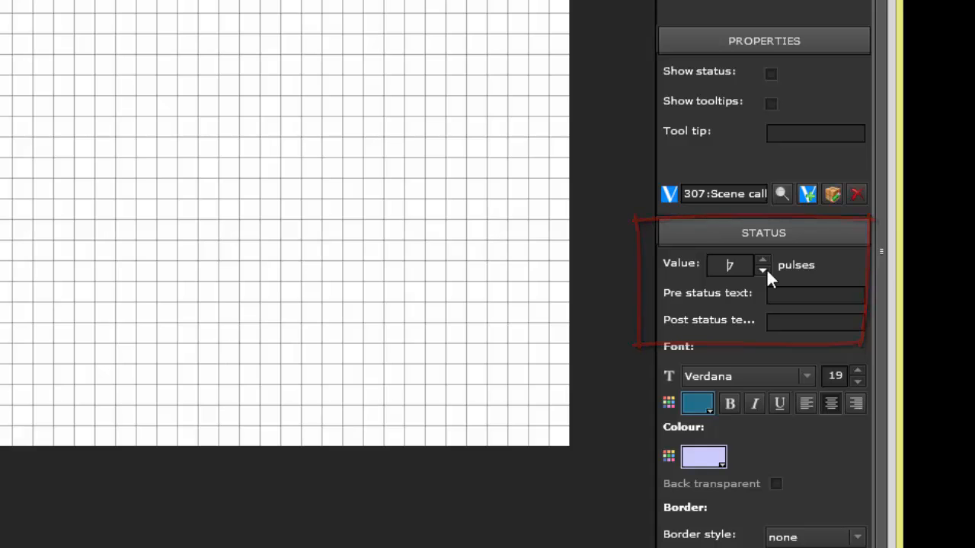
click(763, 259)
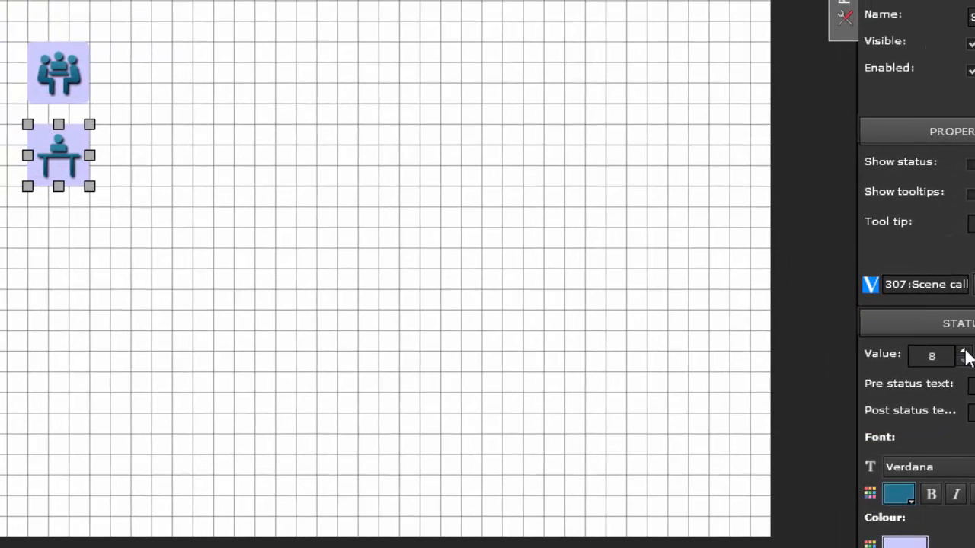
Step: Review the data point types offered for the Scene call 8-bit virtual object, keeping 5:8 bit unsigned value and discarding the edit
click(879, 279)
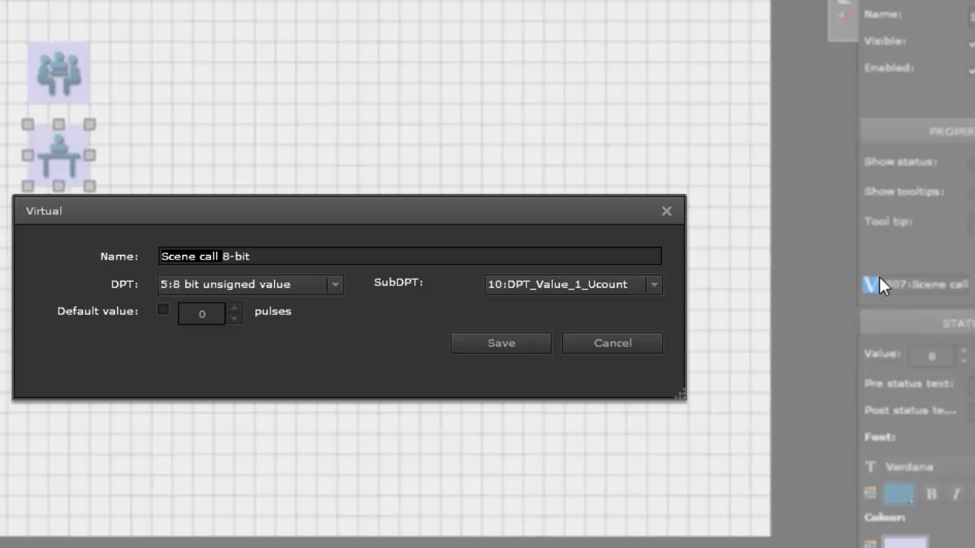
click(334, 284)
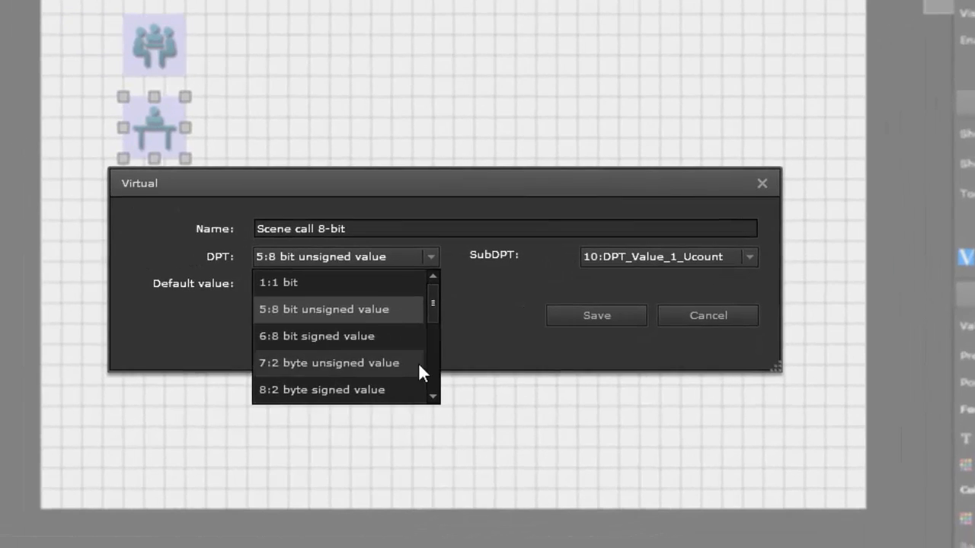
scroll(327, 404, down, 3)
scroll(488, 385, down, 3)
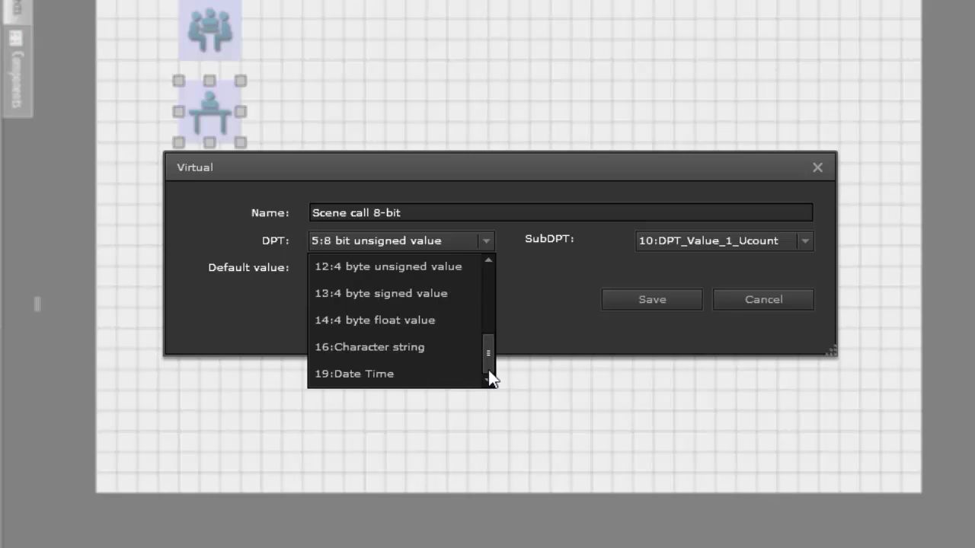
drag(487, 336, 490, 261)
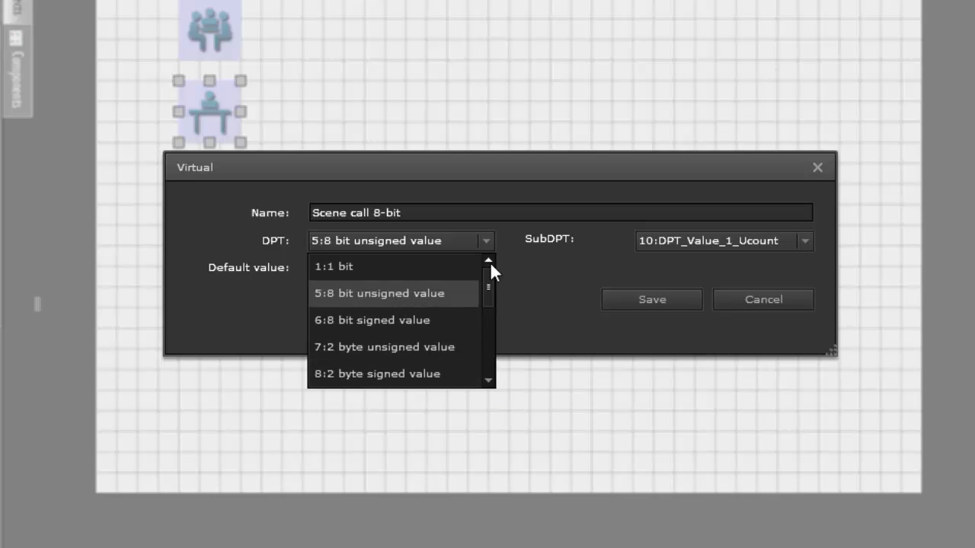
click(436, 296)
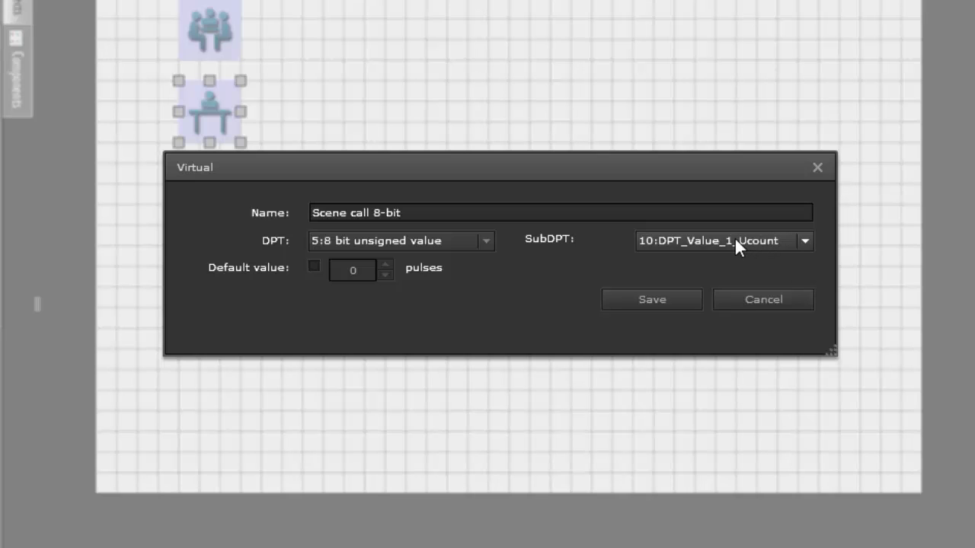
click(763, 300)
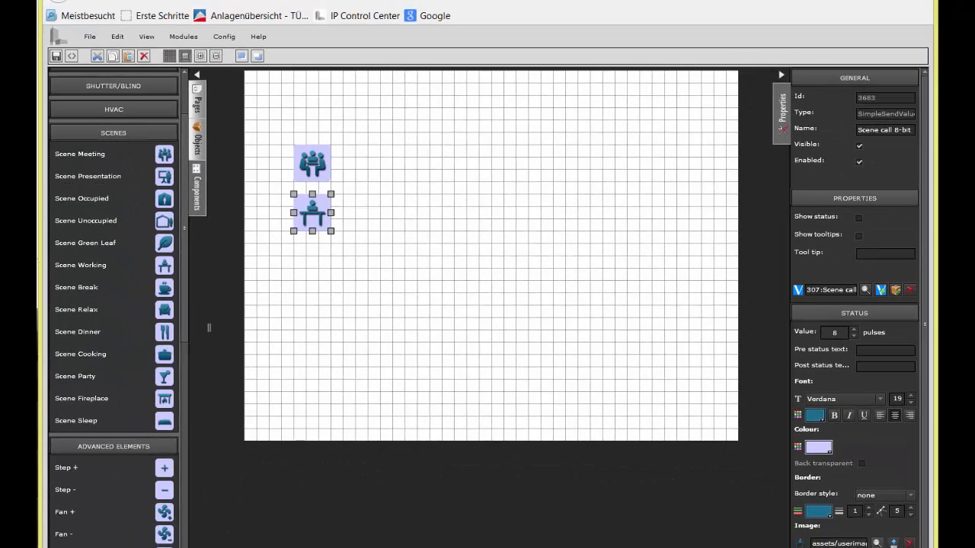
Step: Upload the picture ab_50000_Lux as the Scene Working element's image
click(894, 544)
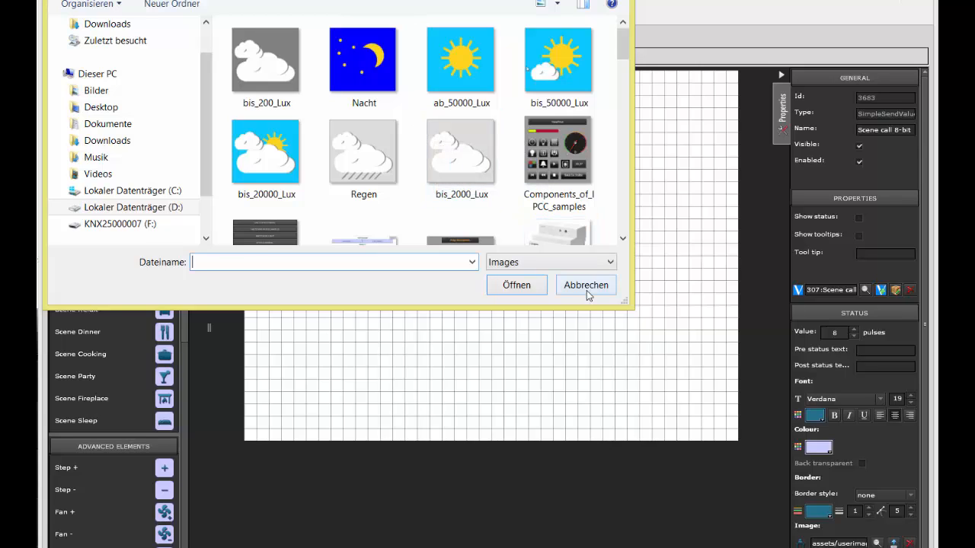
click(469, 69)
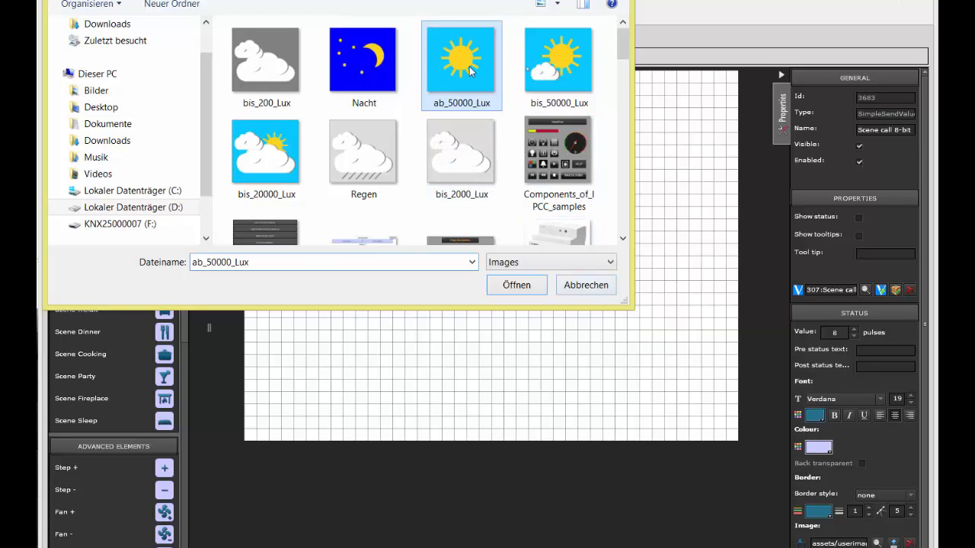
click(536, 284)
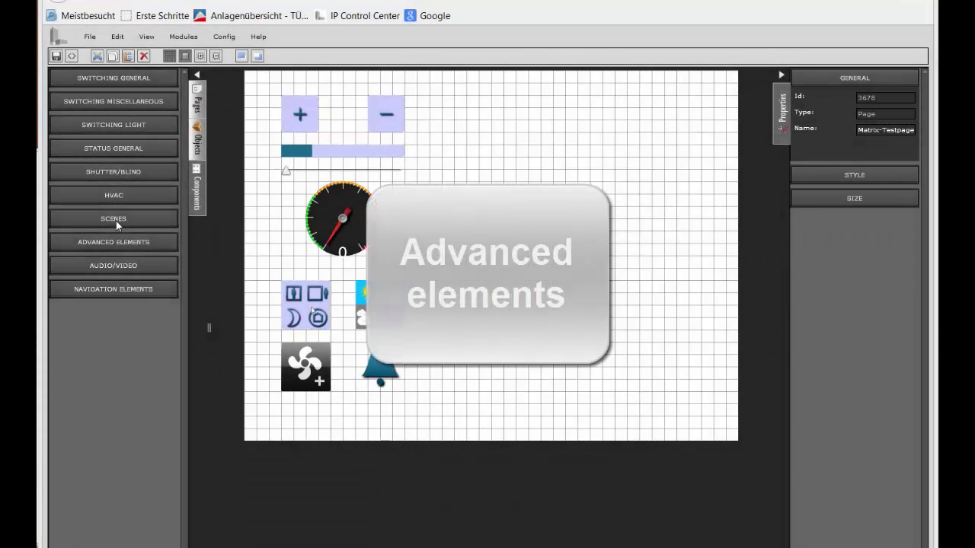
Step: Examine the advanced elements and their samples on the page: step plus and minus, sliders, gauge, room mode, matrix, fan stage and alarm
click(115, 242)
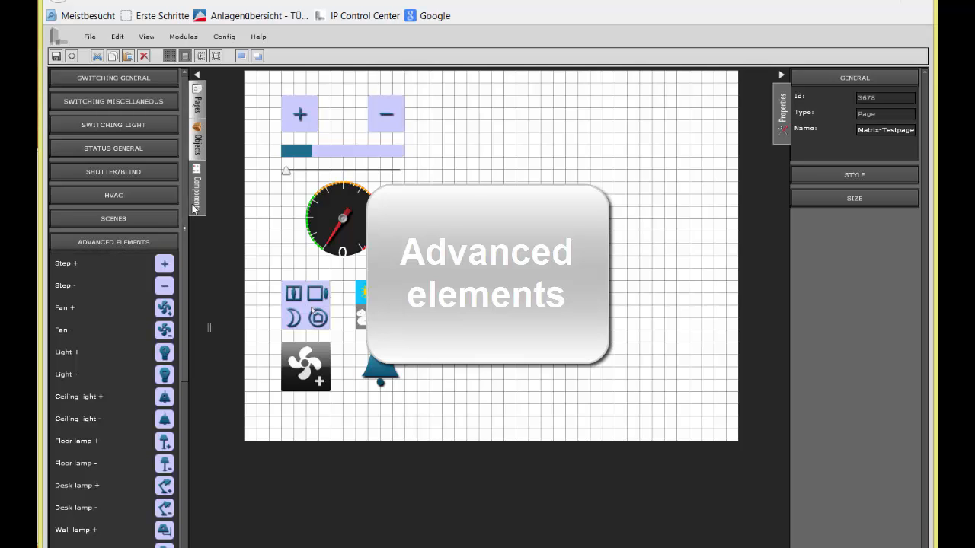
drag(185, 214, 183, 290)
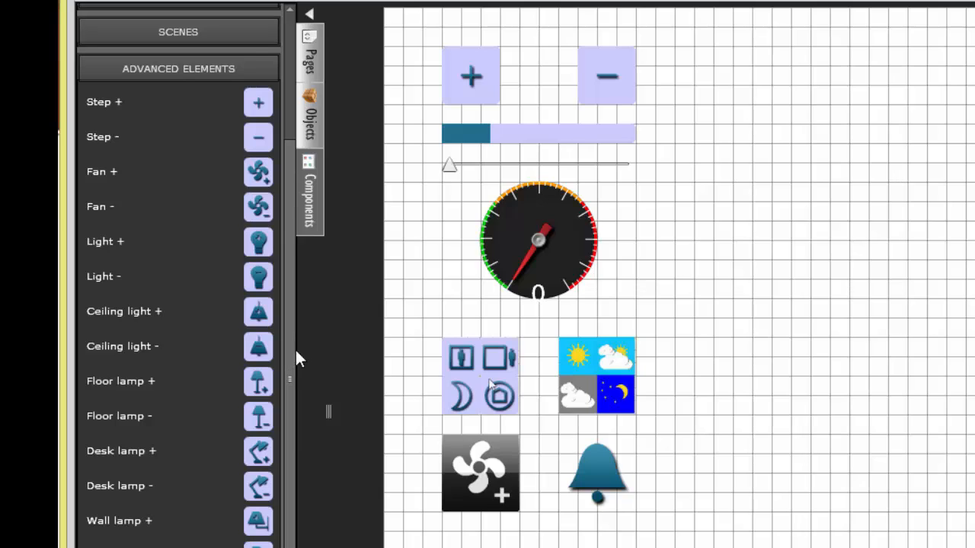
click(471, 81)
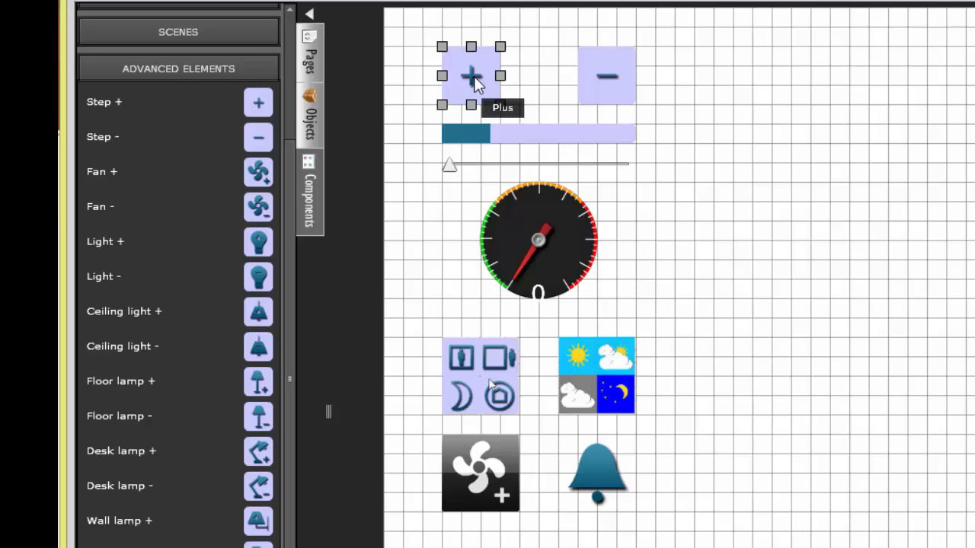
click(596, 69)
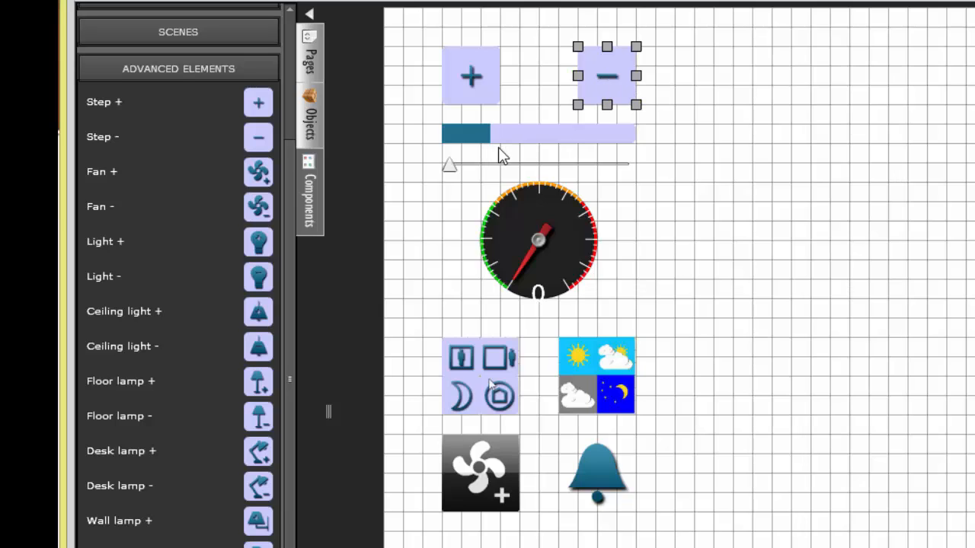
click(531, 137)
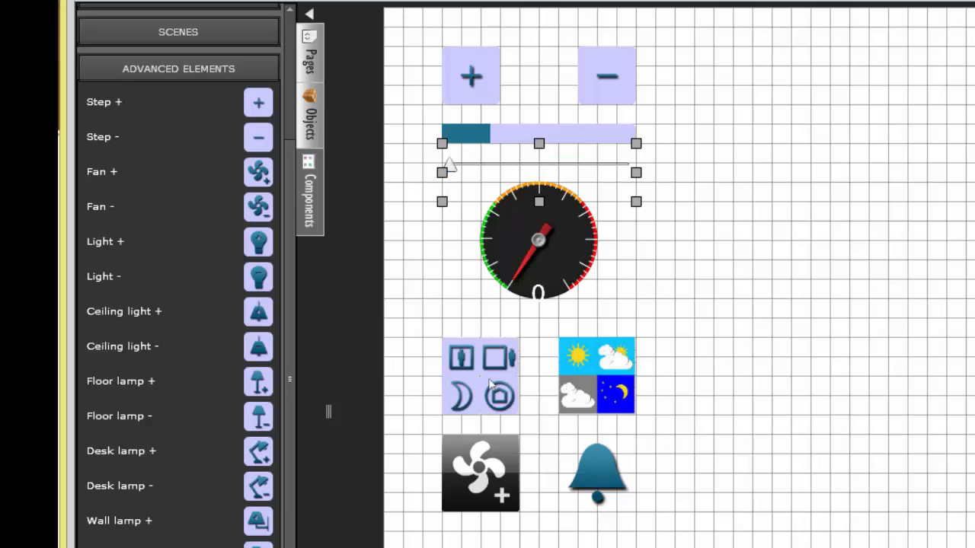
click(516, 239)
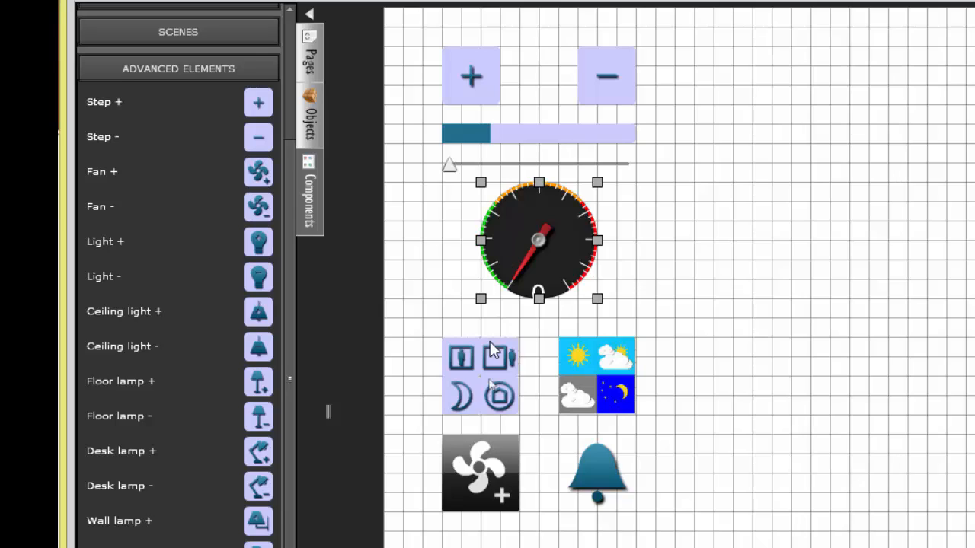
click(491, 384)
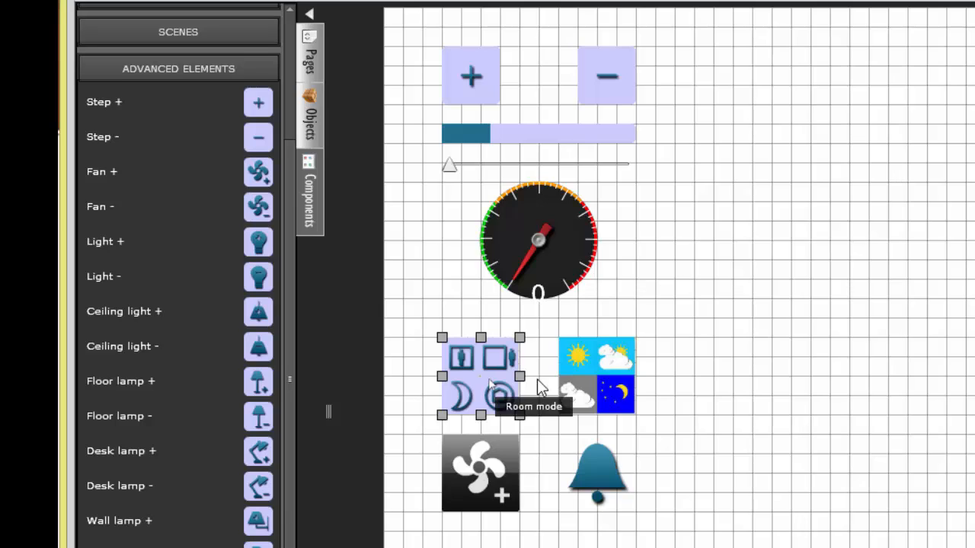
click(596, 365)
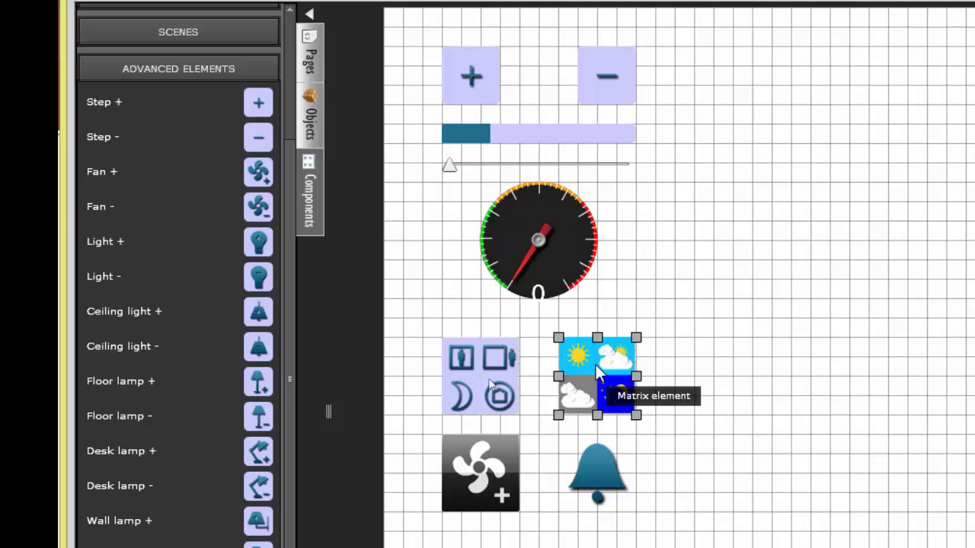
click(479, 486)
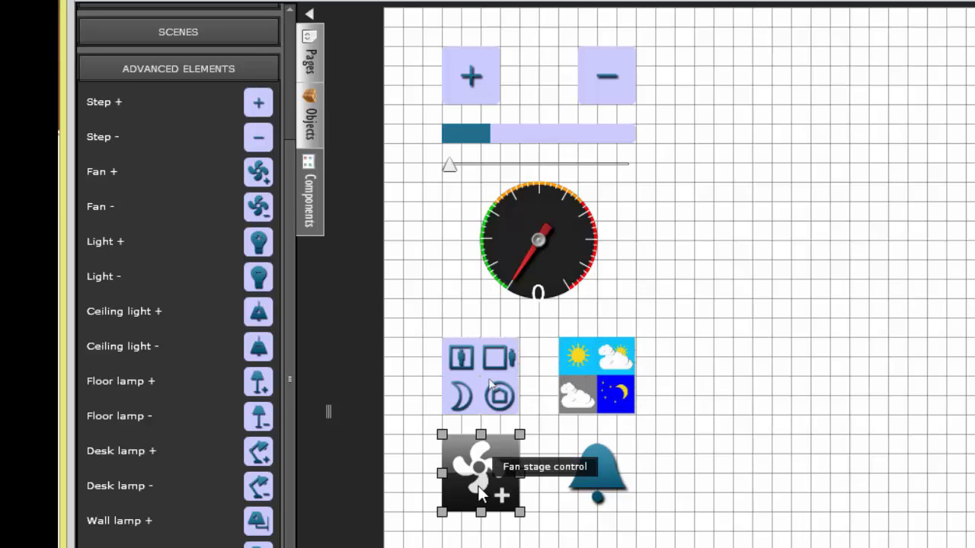
click(617, 489)
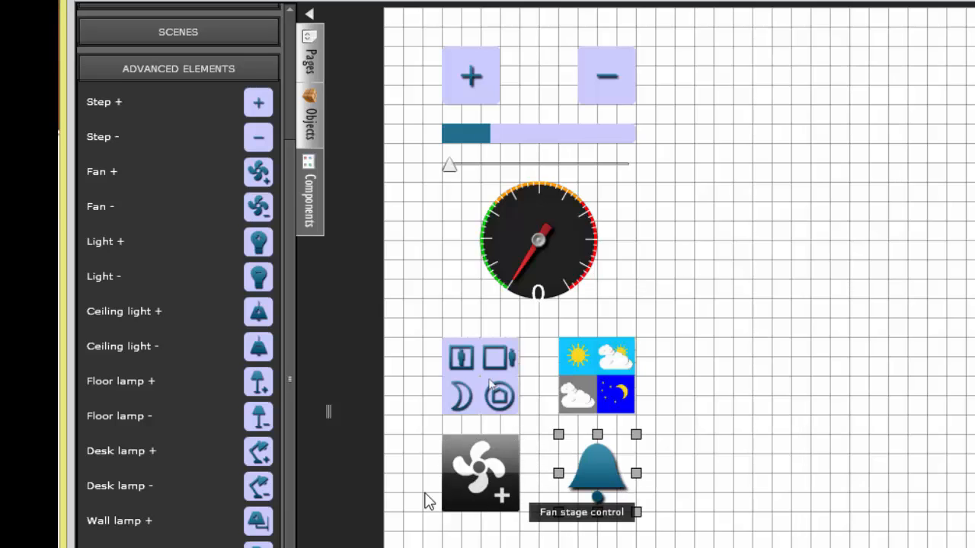
Step: Place an Advanced element on the page below the fan stage control
drag(291, 391, 298, 547)
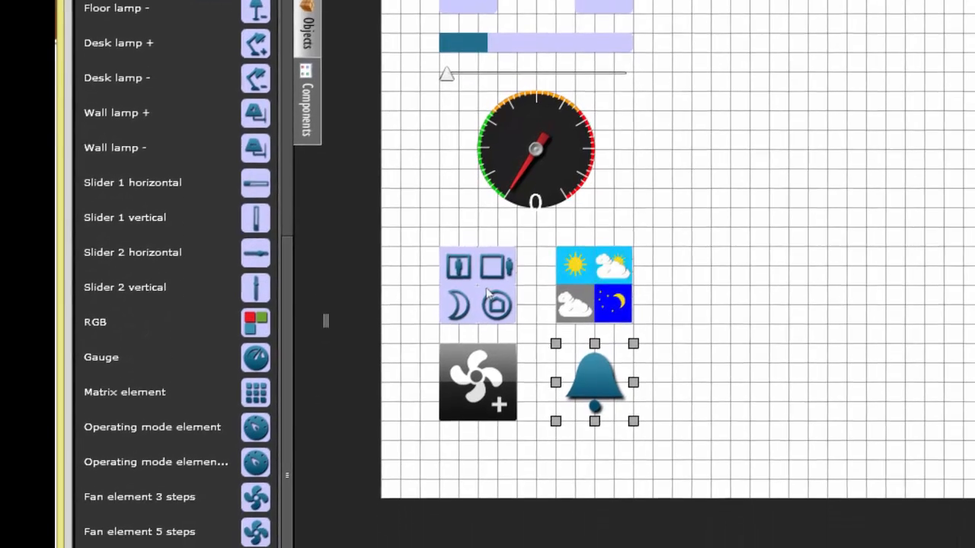
drag(251, 462, 432, 318)
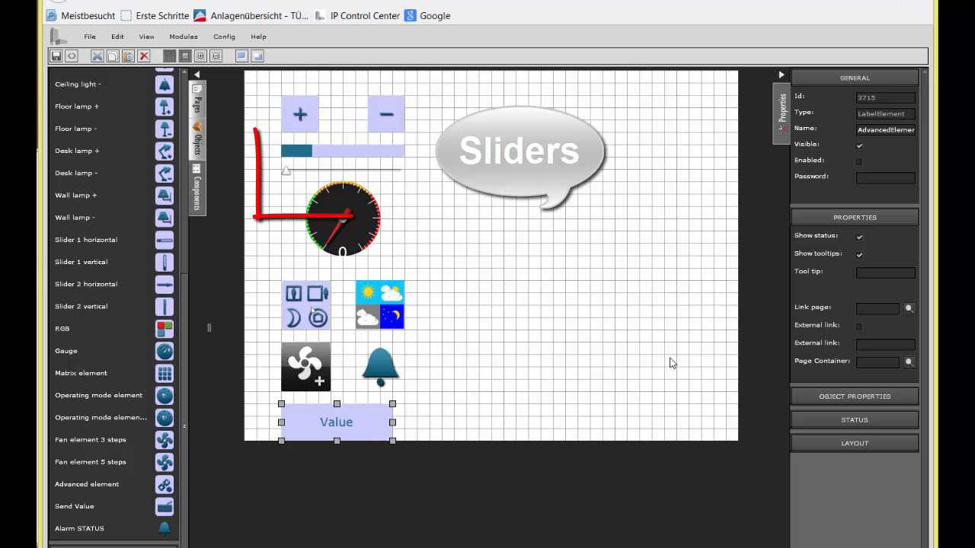
Step: Search the group addresses for "wert" and assign EG Essen Wand Ost Wert (0/1/155) as the horizontal bar slider's first group address
click(328, 157)
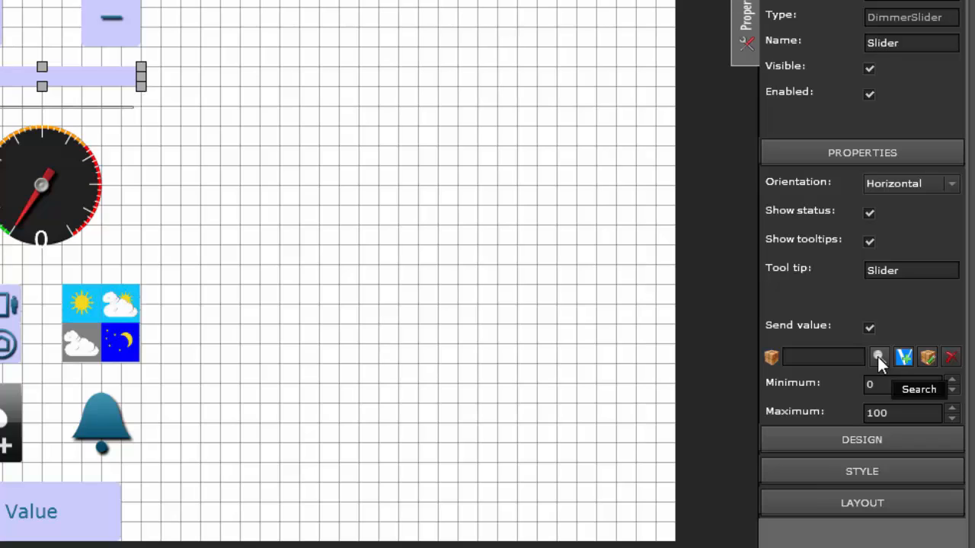
click(926, 356)
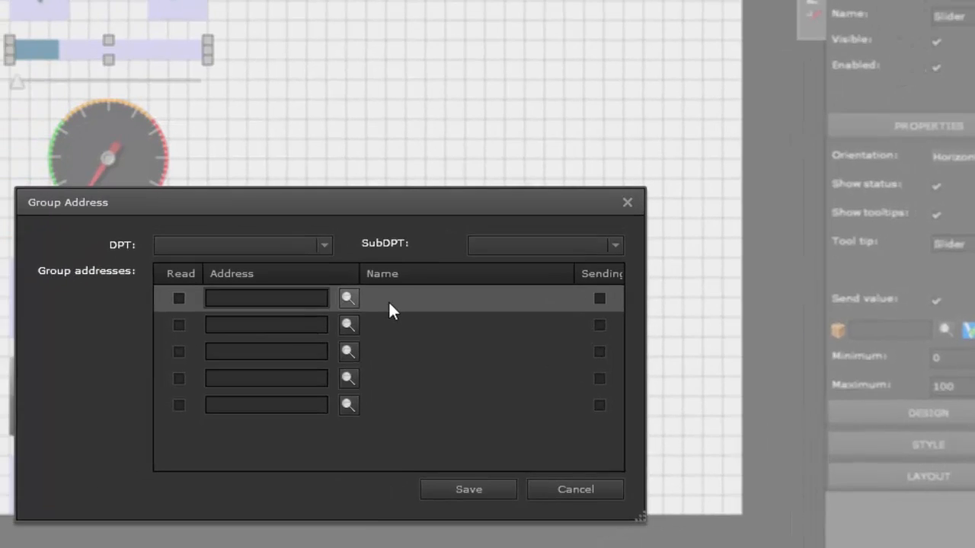
click(348, 298)
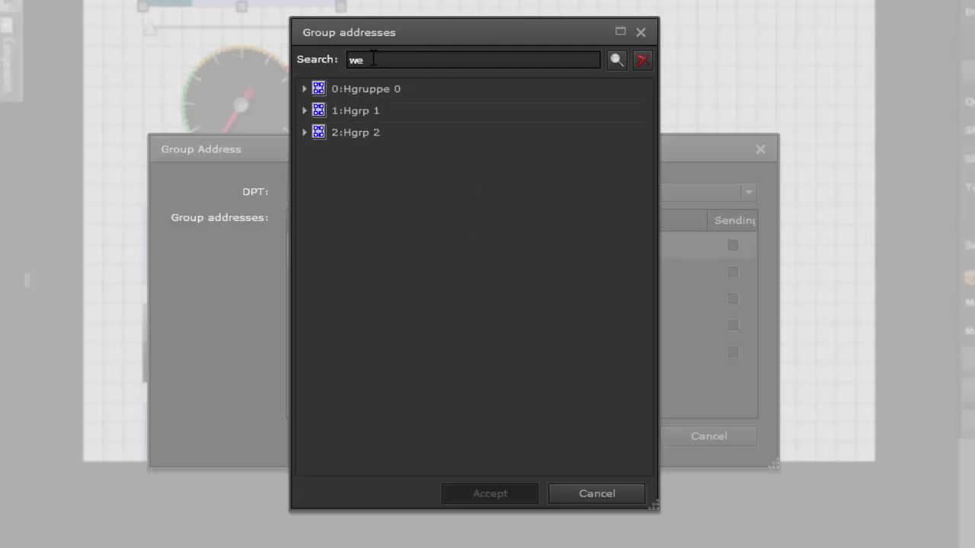
click(617, 59)
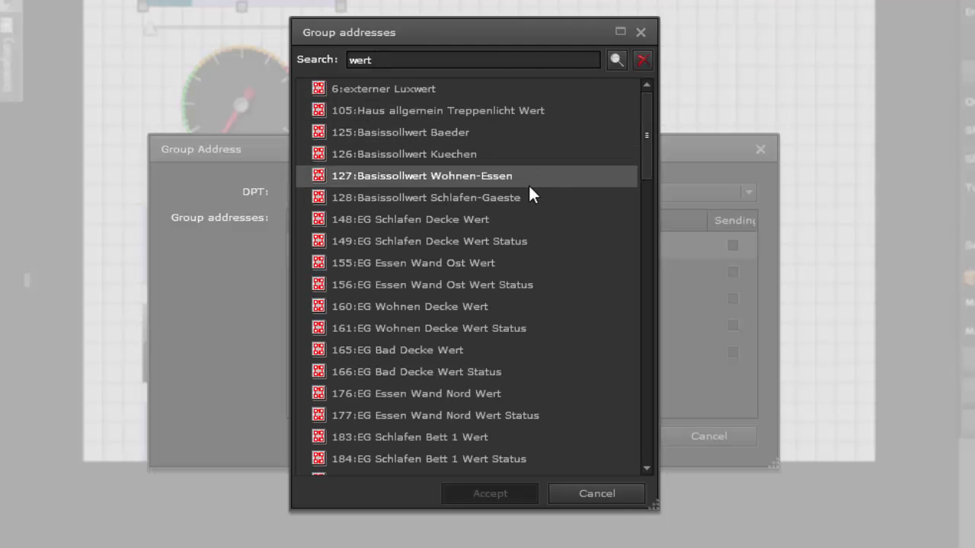
click(486, 262)
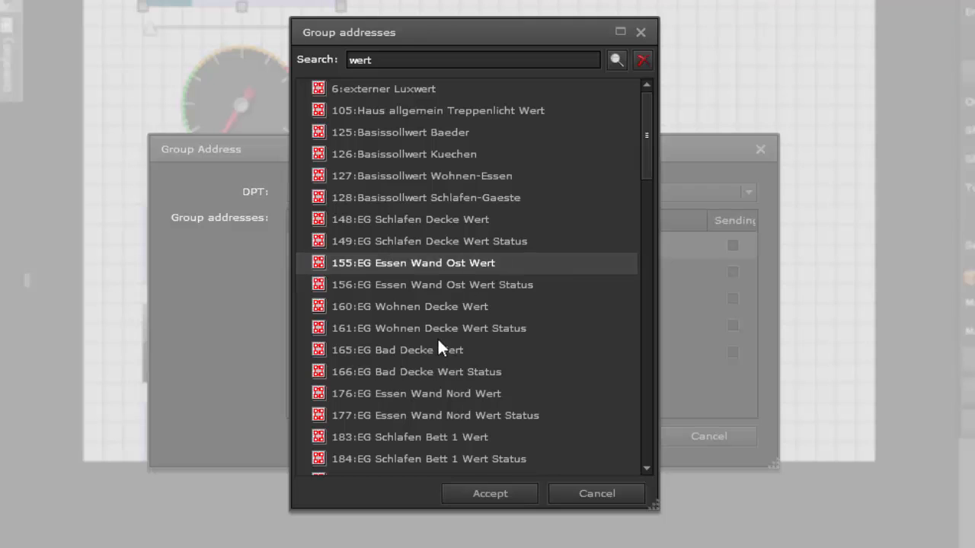
click(482, 496)
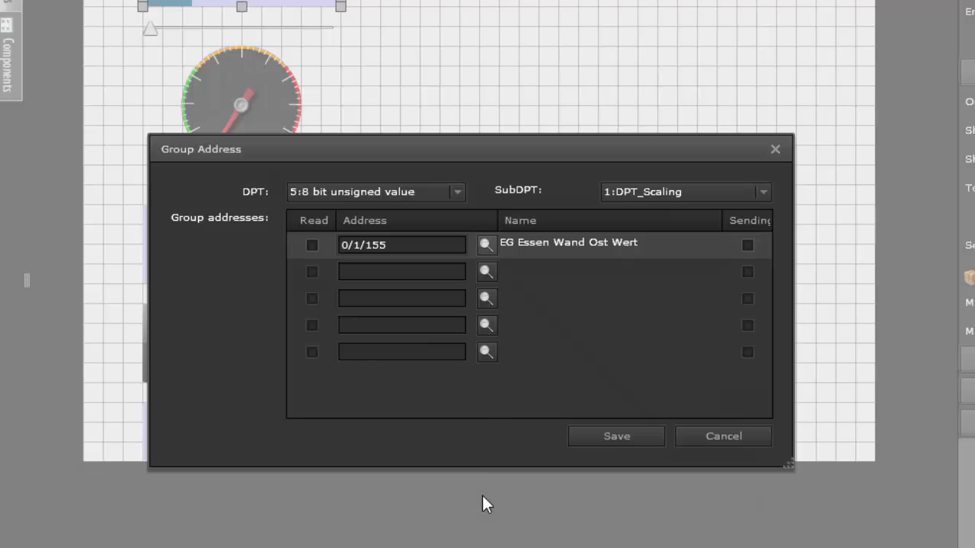
Step: Add EG Essen Wand Ost Wert Status (0/1/156) as the second address with Read enabled, mark 0/1/155 as Sending, and save
click(486, 272)
click(484, 287)
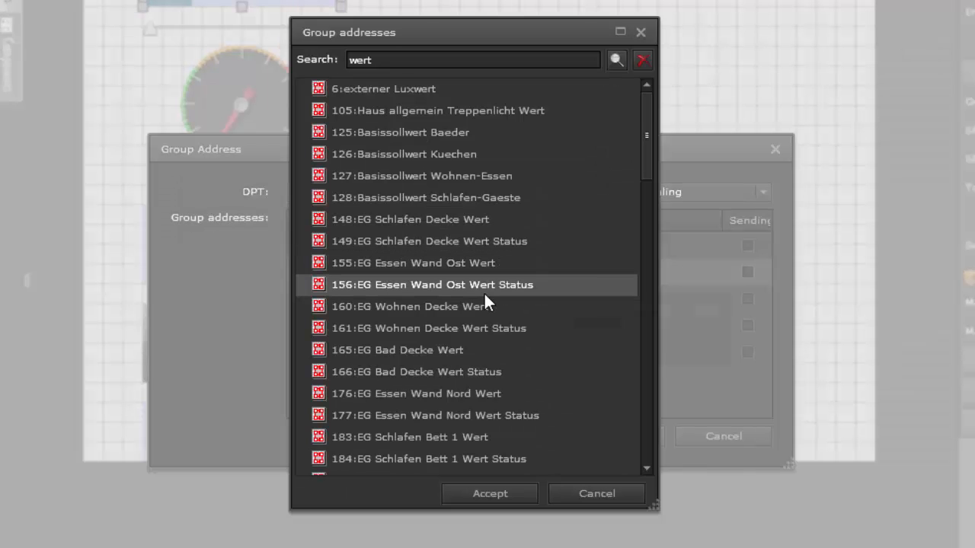
click(492, 493)
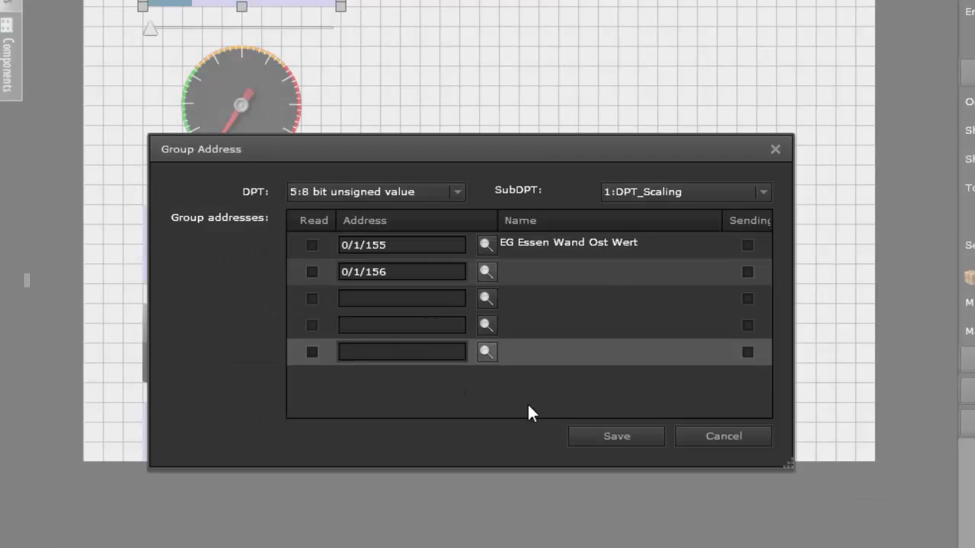
click(313, 271)
click(747, 245)
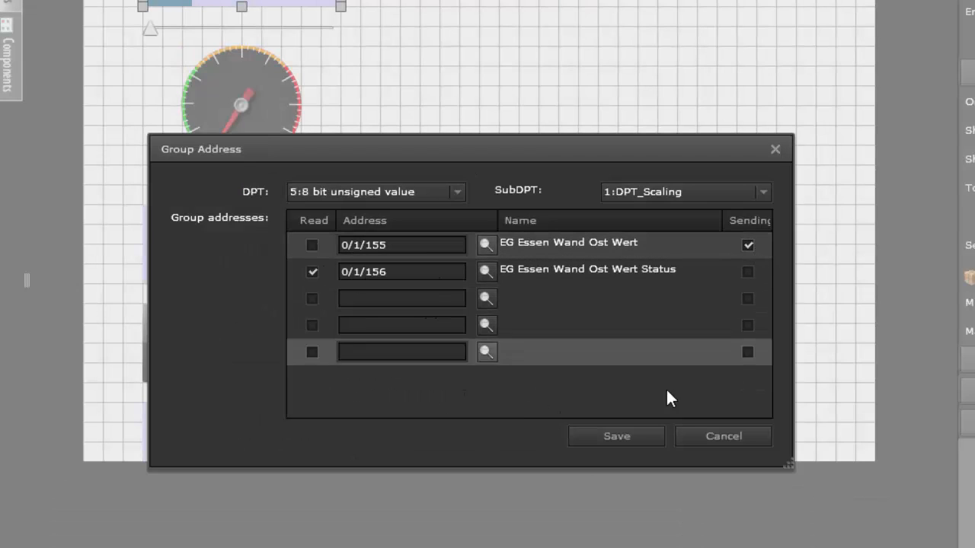
click(627, 435)
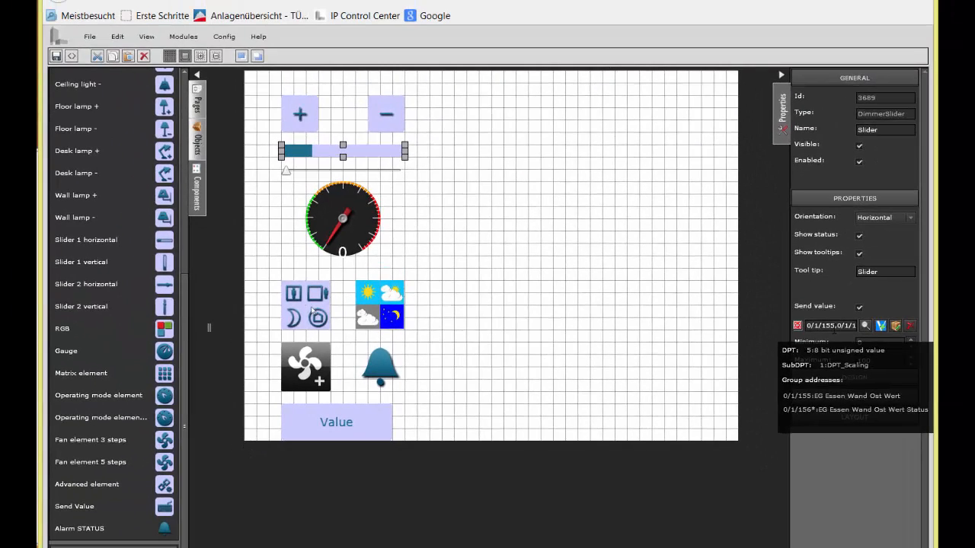
Step: Set the line slider's orientation to Vertical up to down and move it beside the gauge, clear of the other elements
click(361, 168)
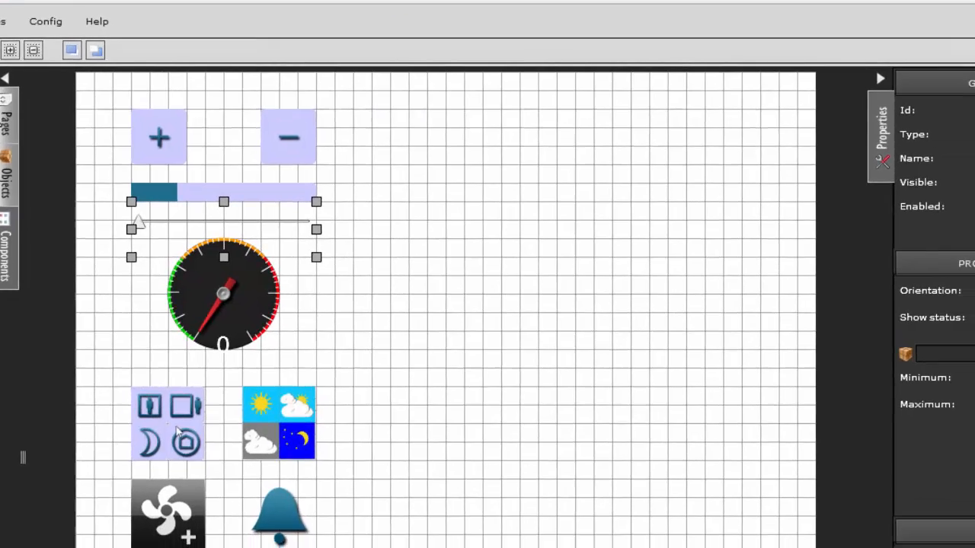
click(926, 214)
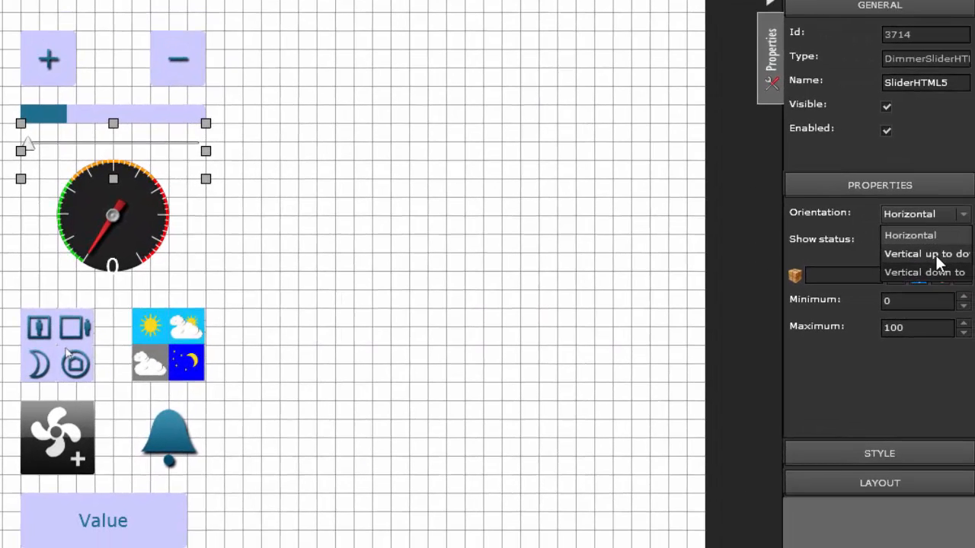
click(927, 253)
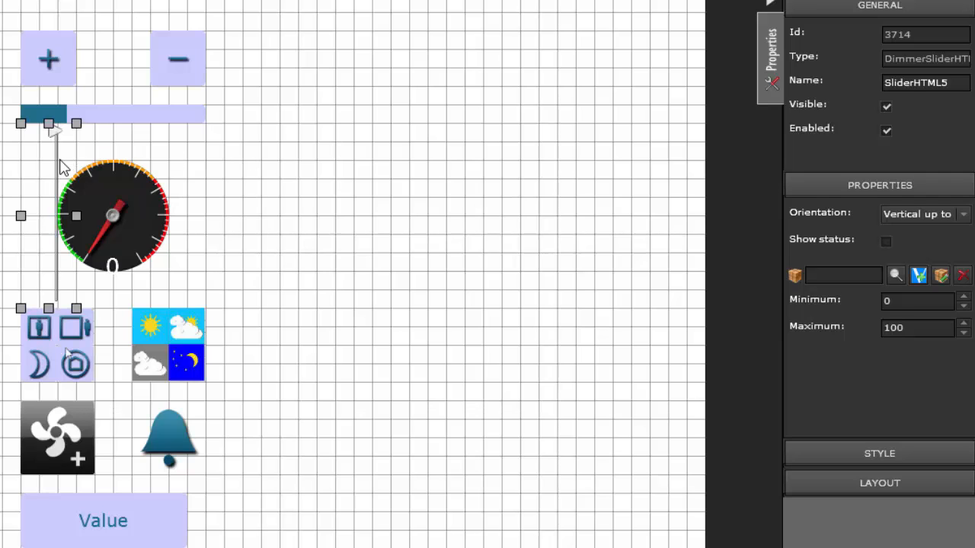
drag(60, 161, 252, 159)
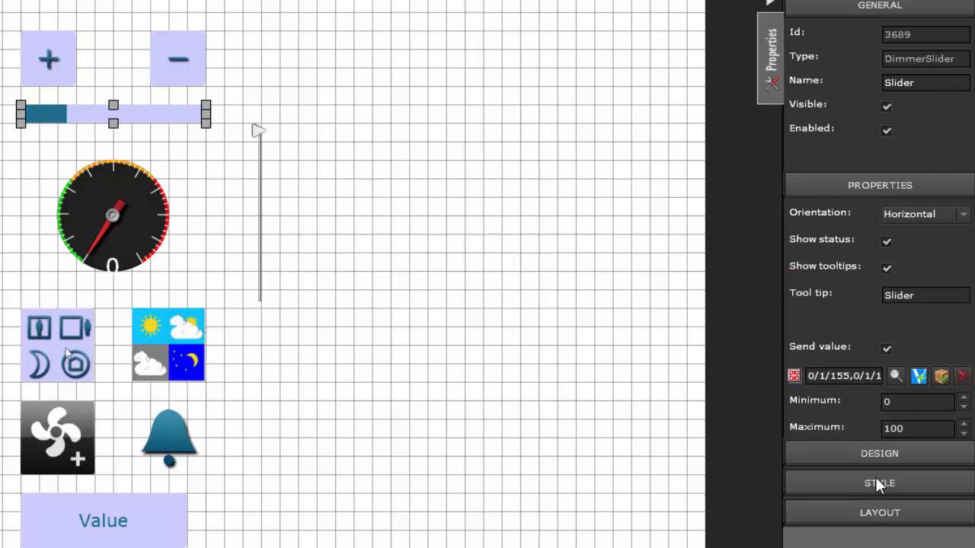
Step: Change the horizontal bar slider's design colour to red (CC3333) and set its minimum to 24 and maximum to 56
click(877, 480)
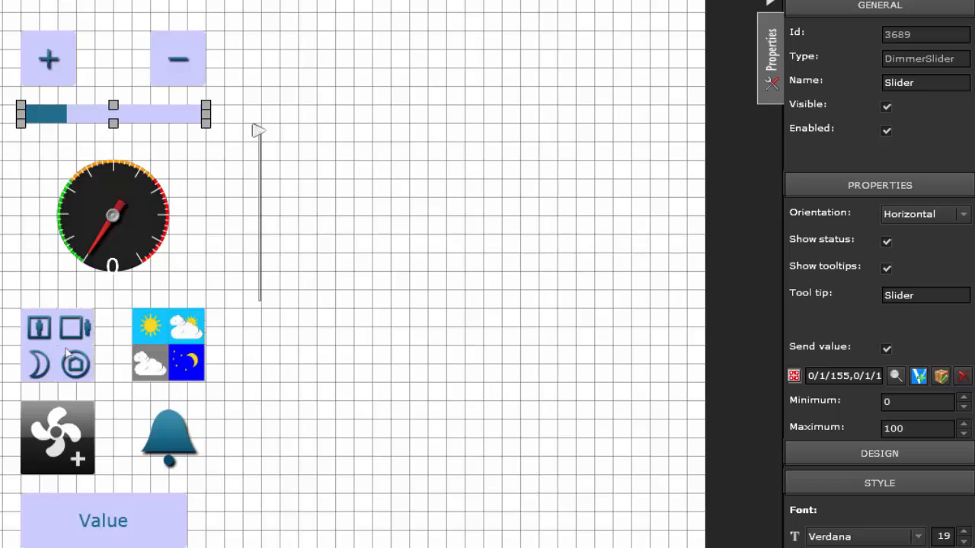
click(895, 452)
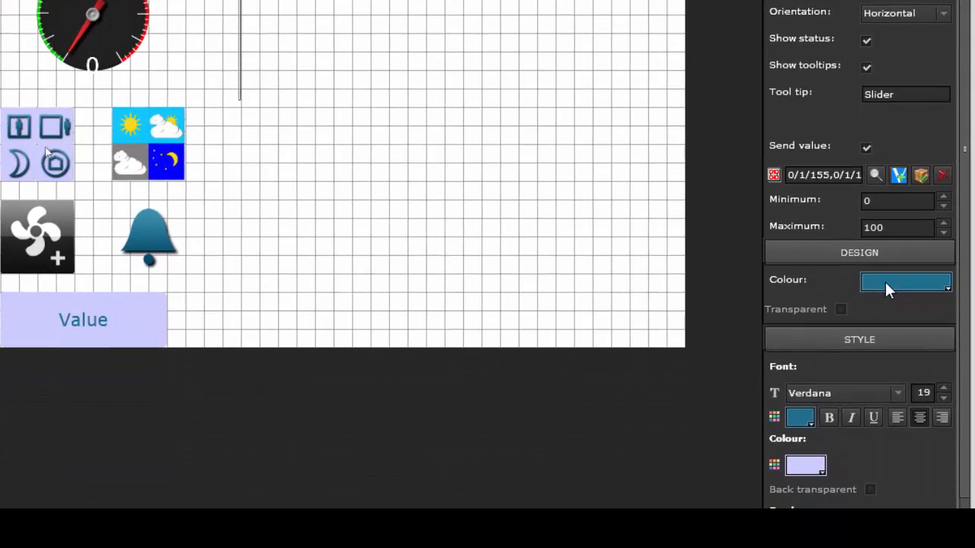
click(885, 282)
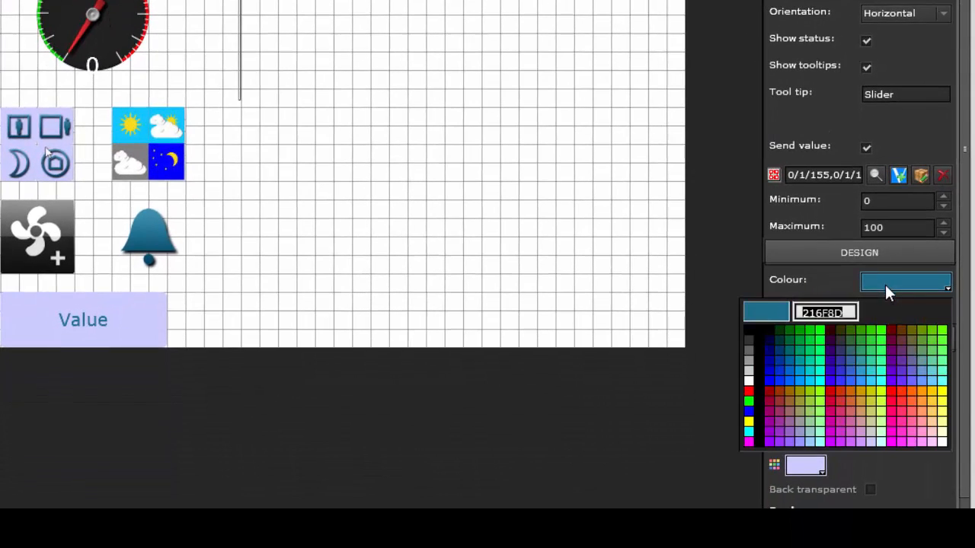
click(867, 360)
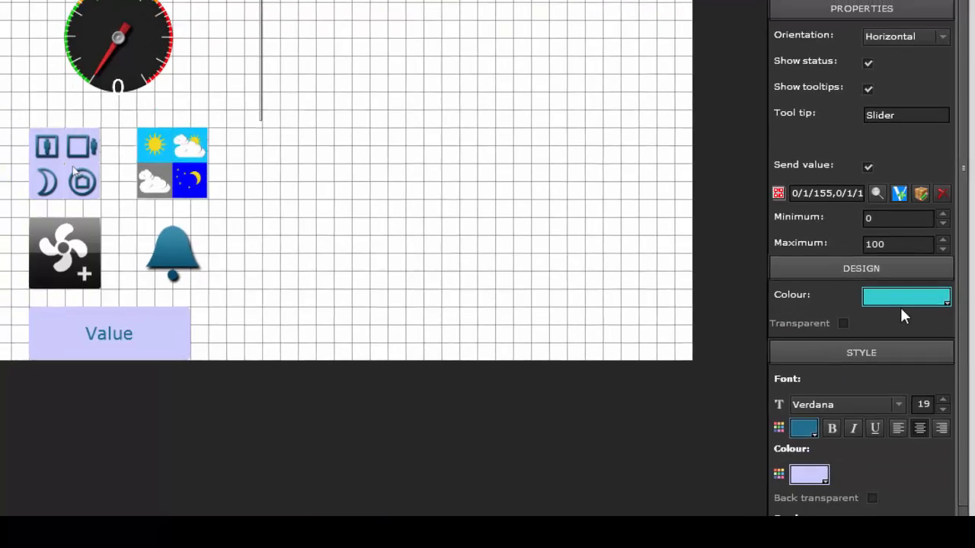
click(906, 283)
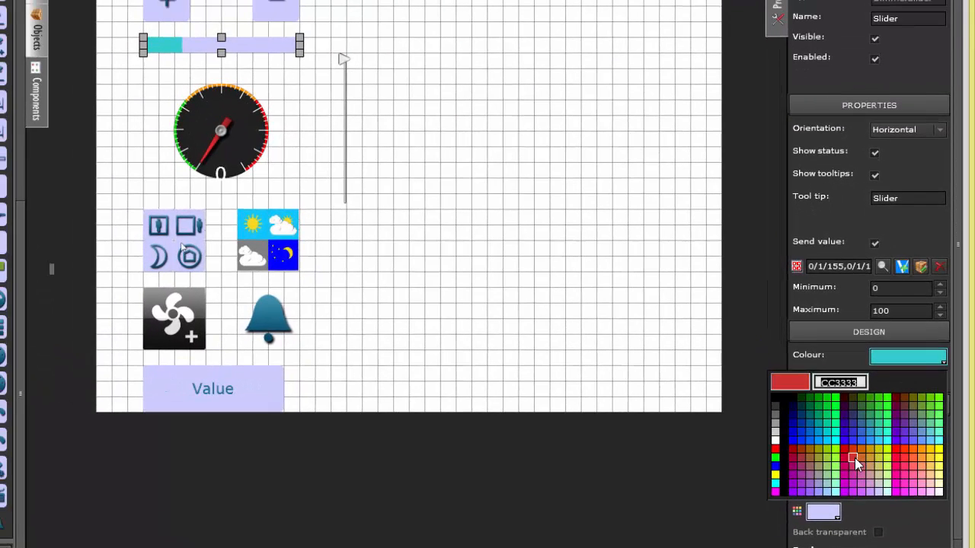
click(854, 459)
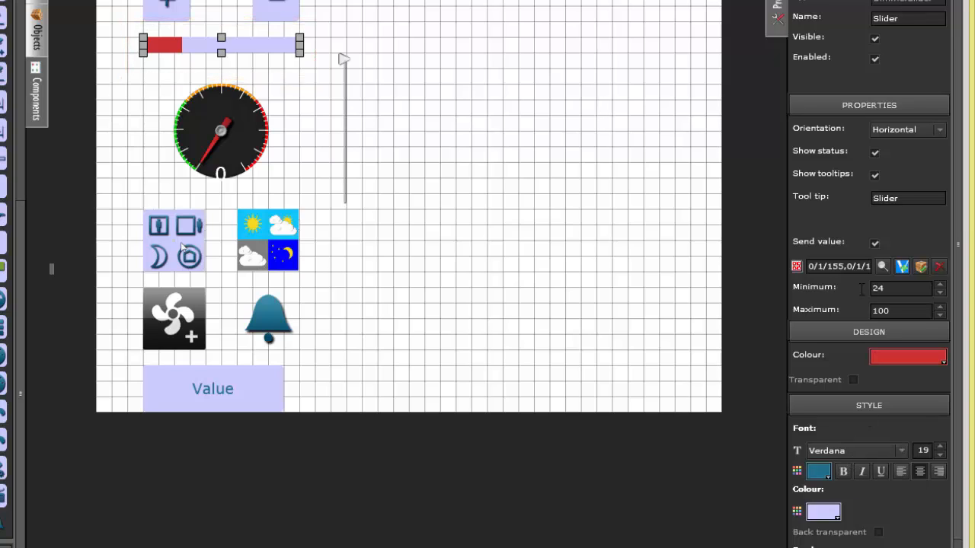
drag(904, 311, 852, 315)
text(56)
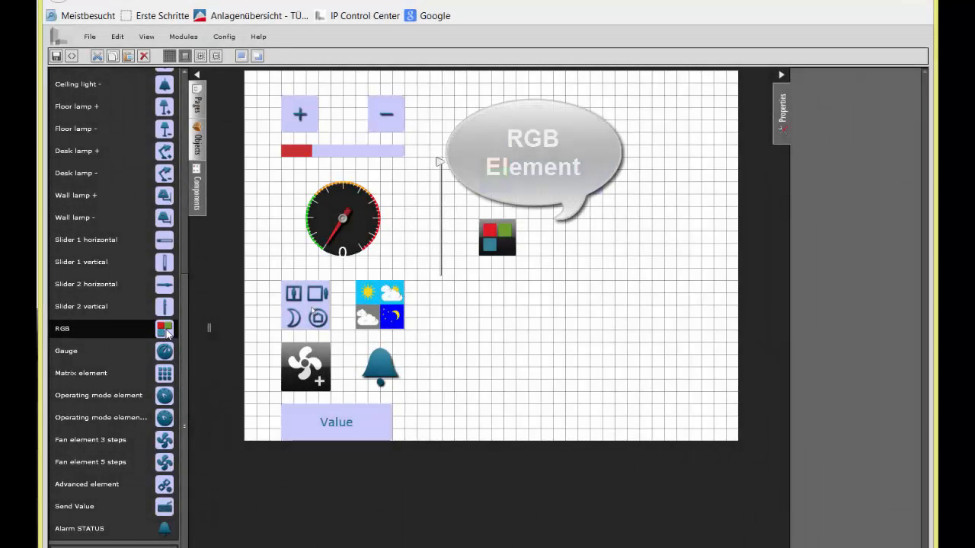
Step: Place an RGB element to the right of the vertical slider and assign 308:Red_value to its red channel
drag(164, 329, 166, 333)
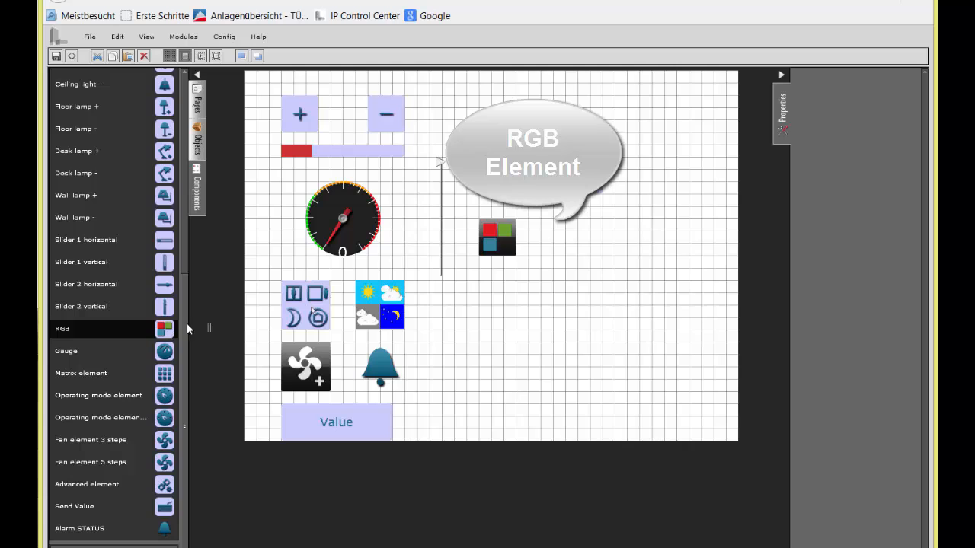
click(503, 242)
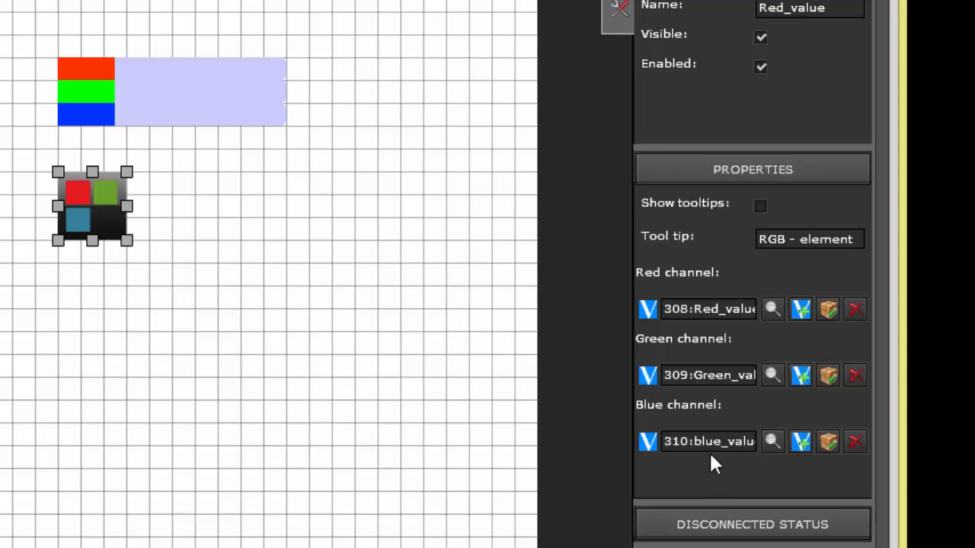
click(772, 309)
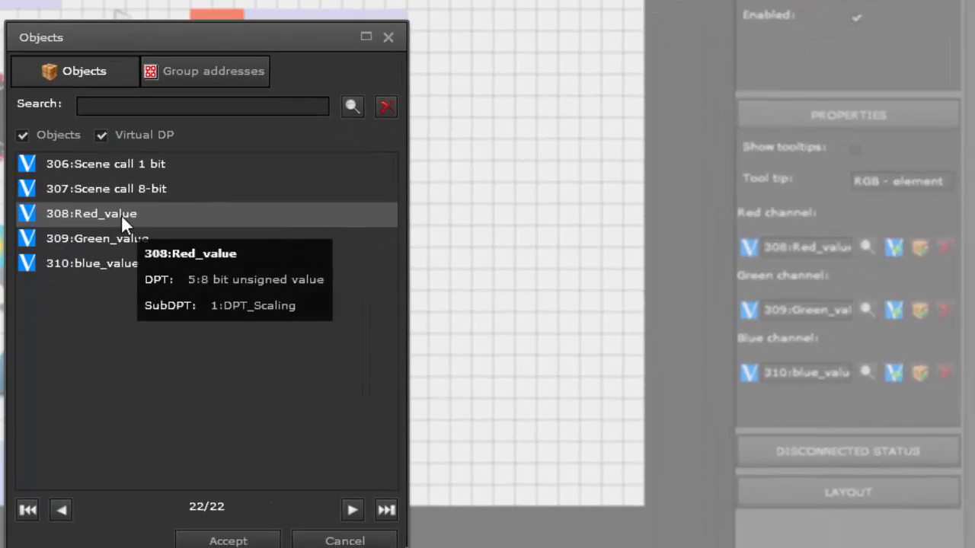
click(228, 540)
Step: Assign 309:Green_value to the RGB element's green channel and 310:blue_value to its blue channel
click(868, 310)
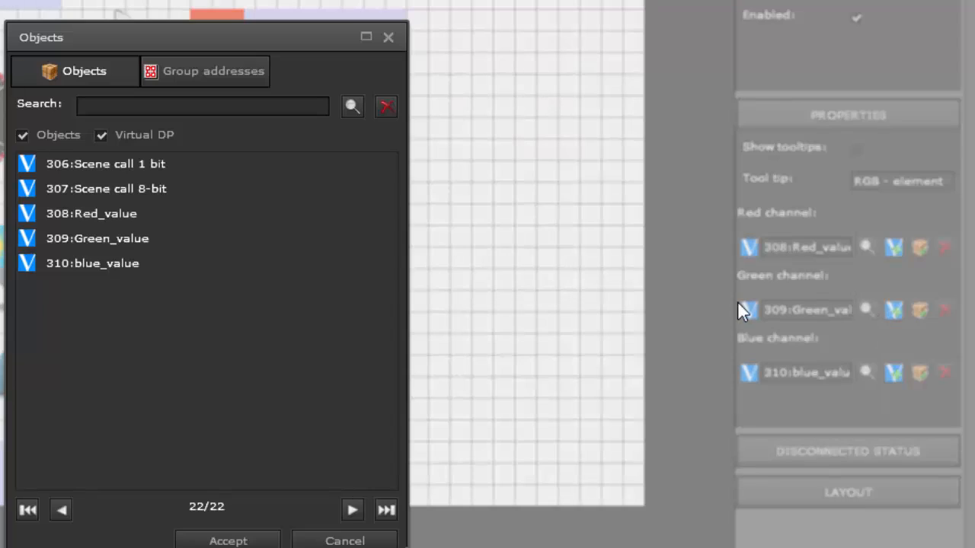
click(96, 238)
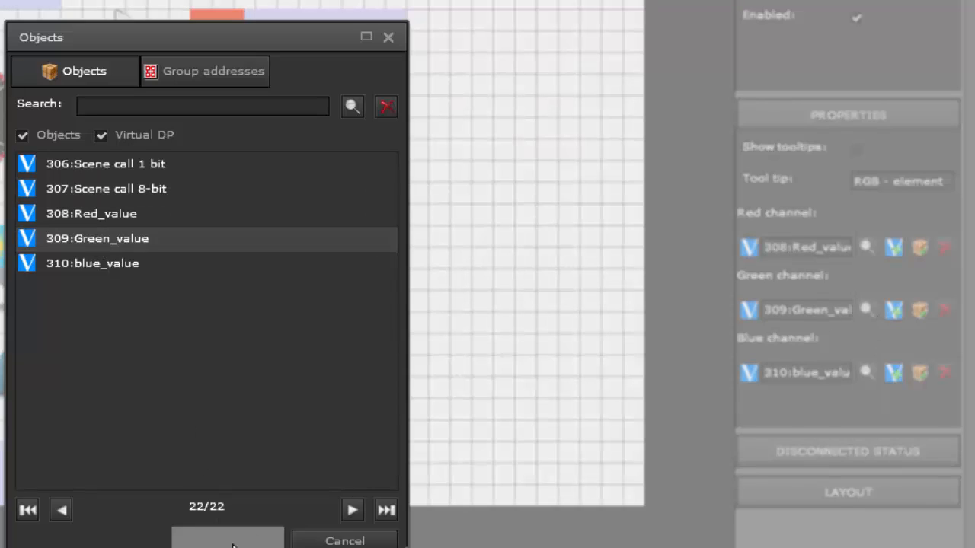
click(228, 540)
click(866, 373)
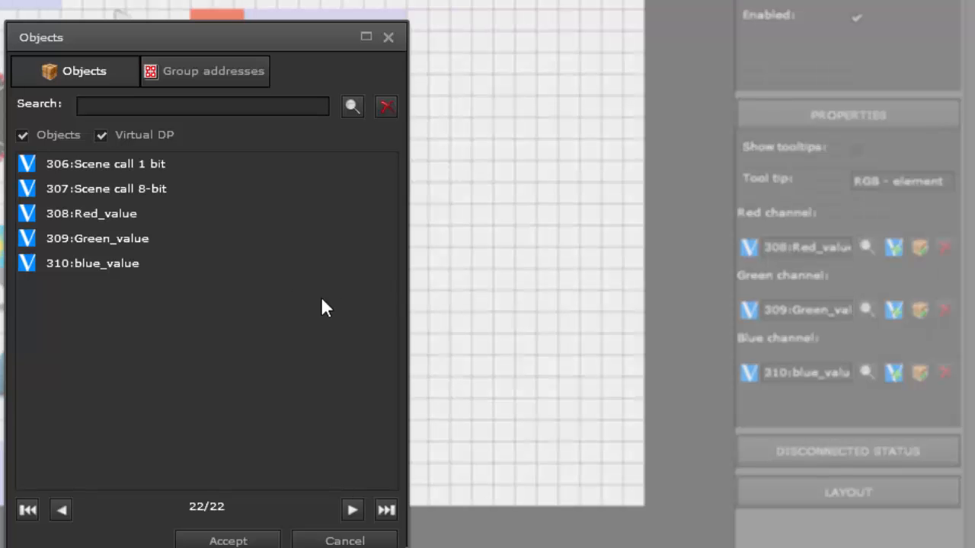
click(142, 264)
click(228, 540)
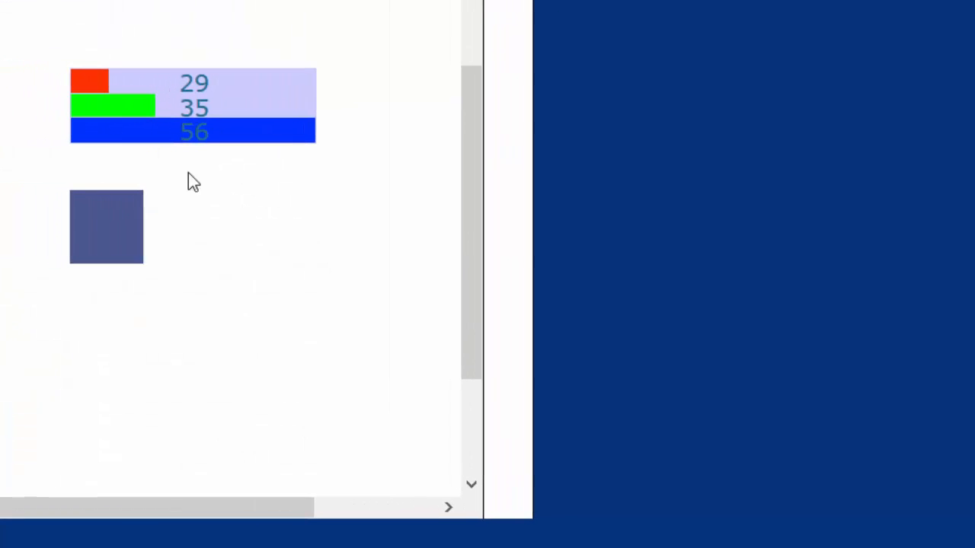
Step: Test the RGB element in the running visualization by picking a stronger blue, a pinkish red and a pale pink from its colour wheel
click(37, 245)
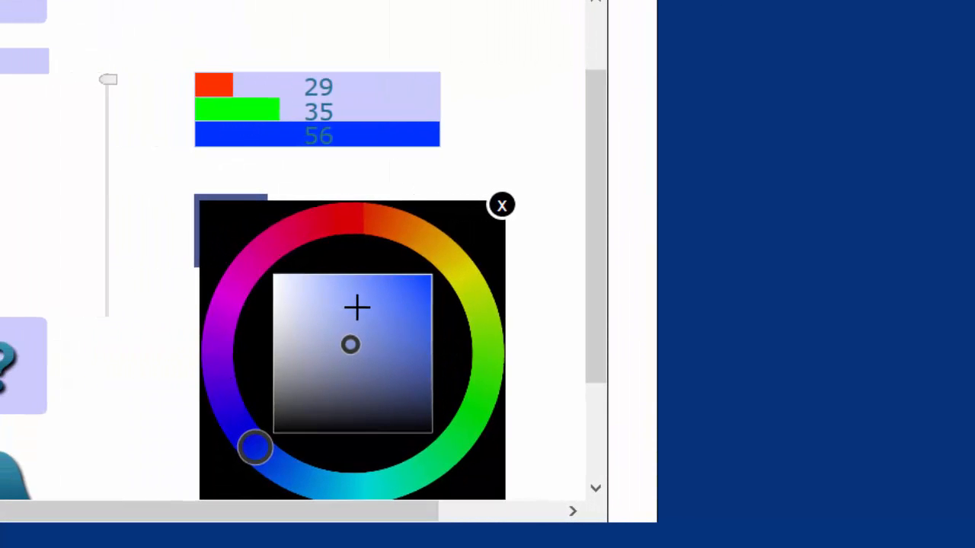
click(403, 313)
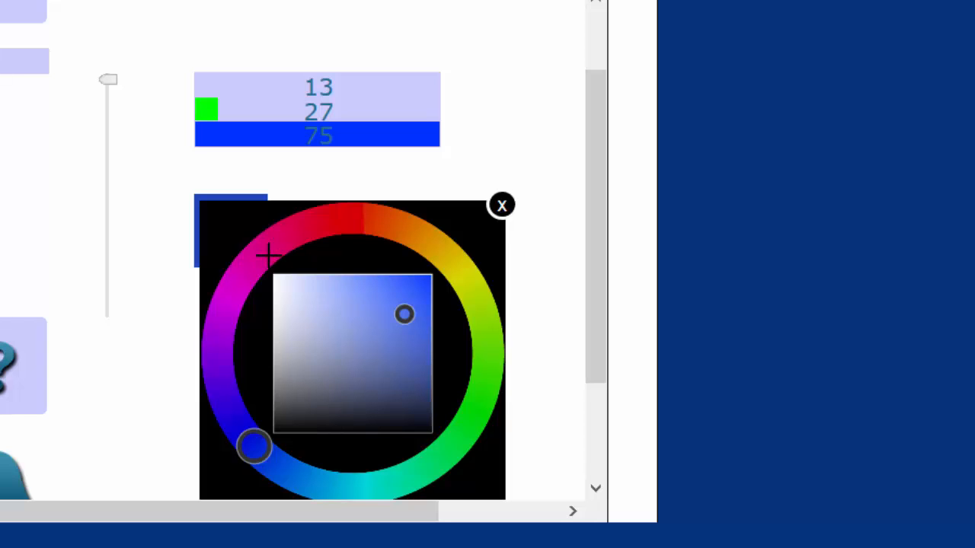
click(301, 228)
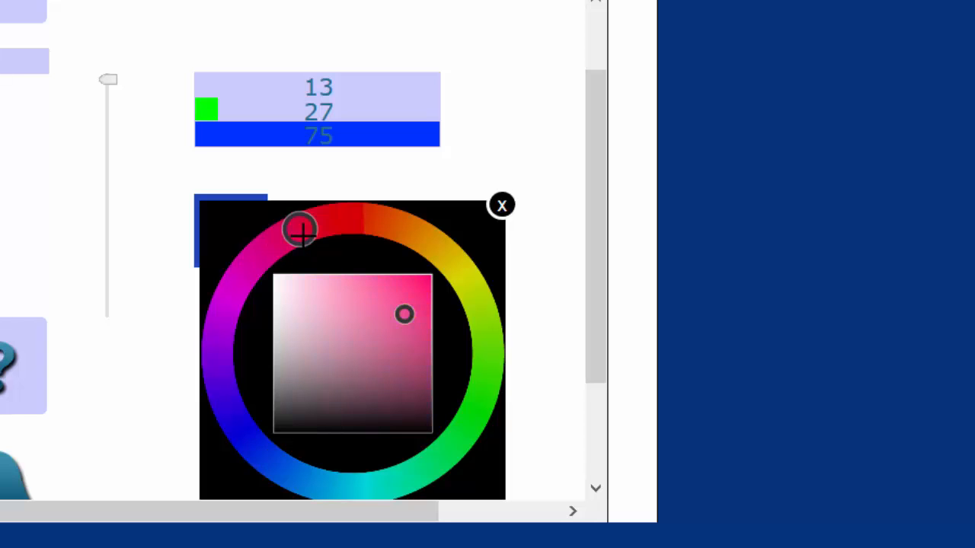
click(368, 290)
click(408, 305)
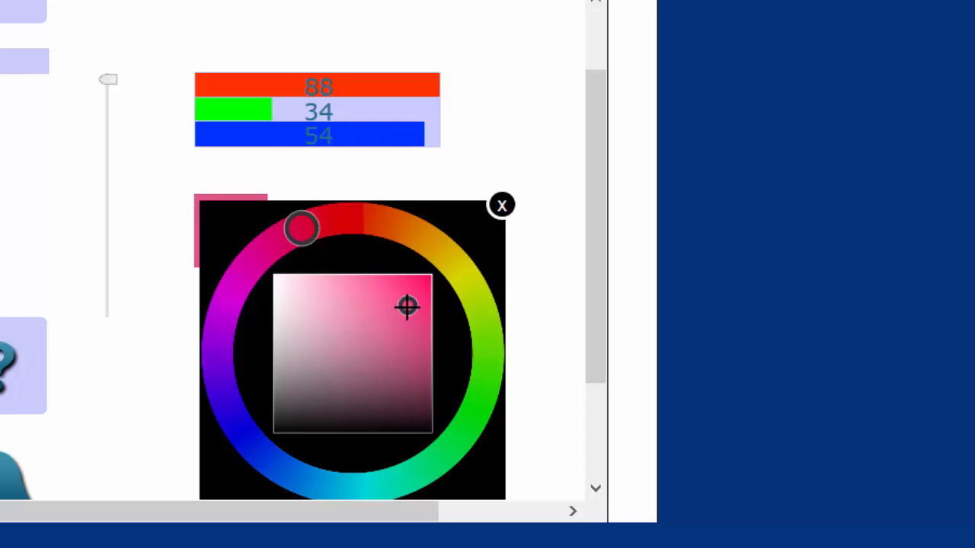
click(299, 294)
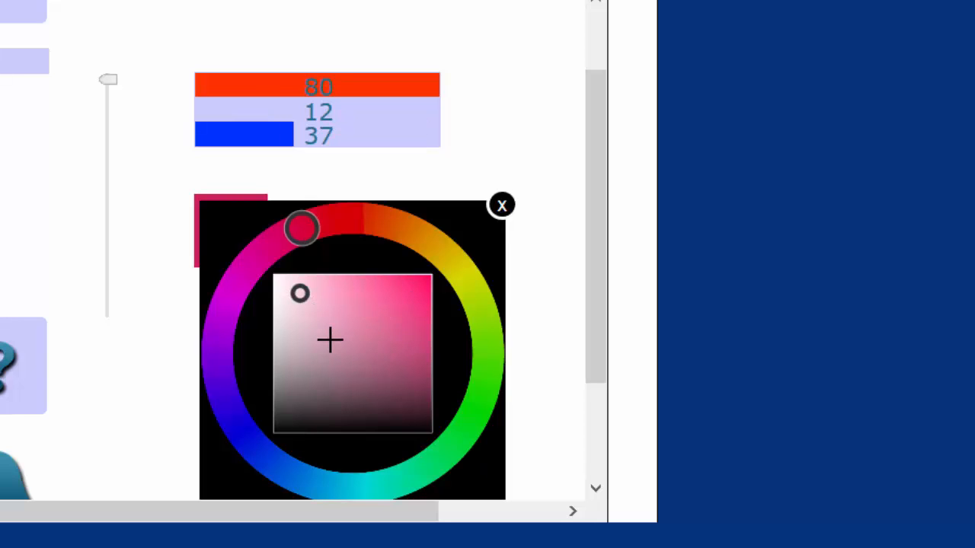
Step: Set the red and green channel sliders to 36 and lower the blue channel slider in the visualization
click(287, 96)
click(287, 114)
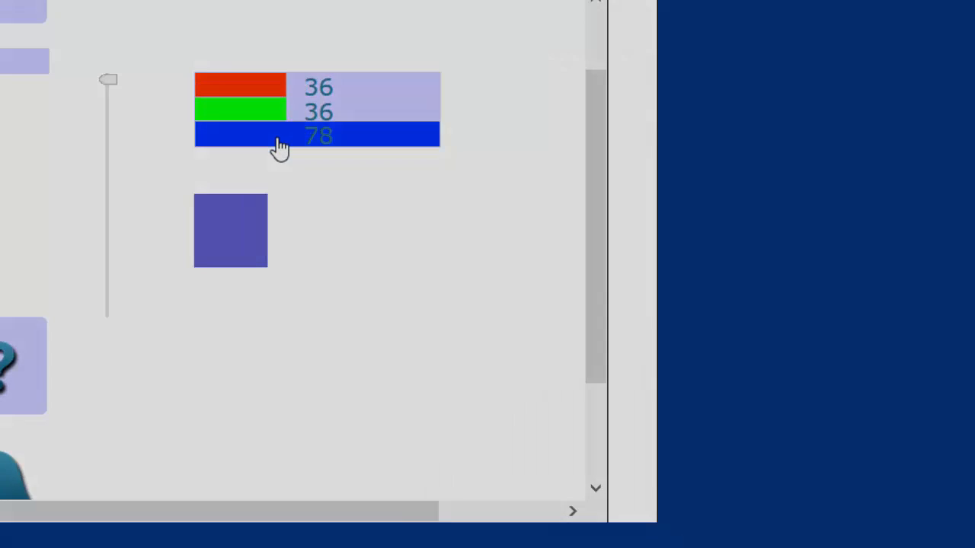
click(279, 139)
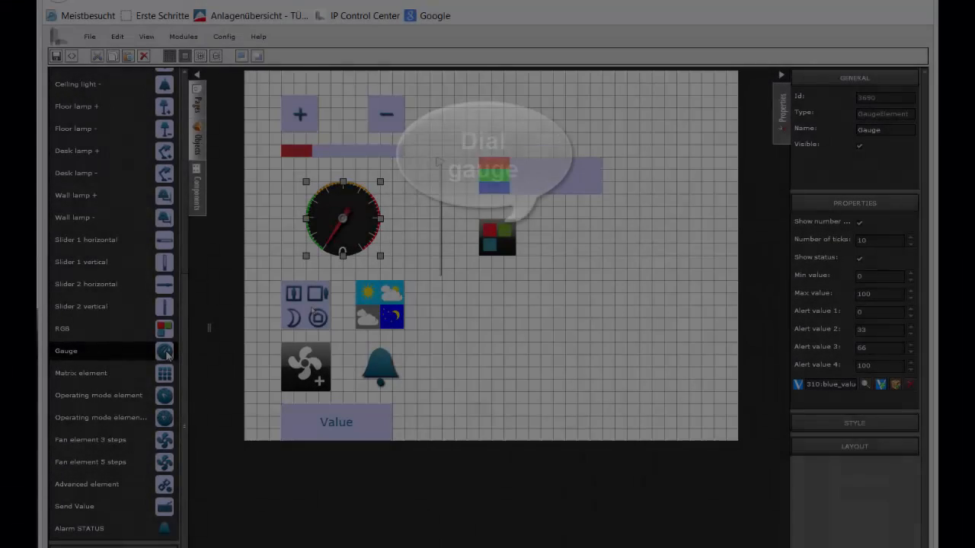
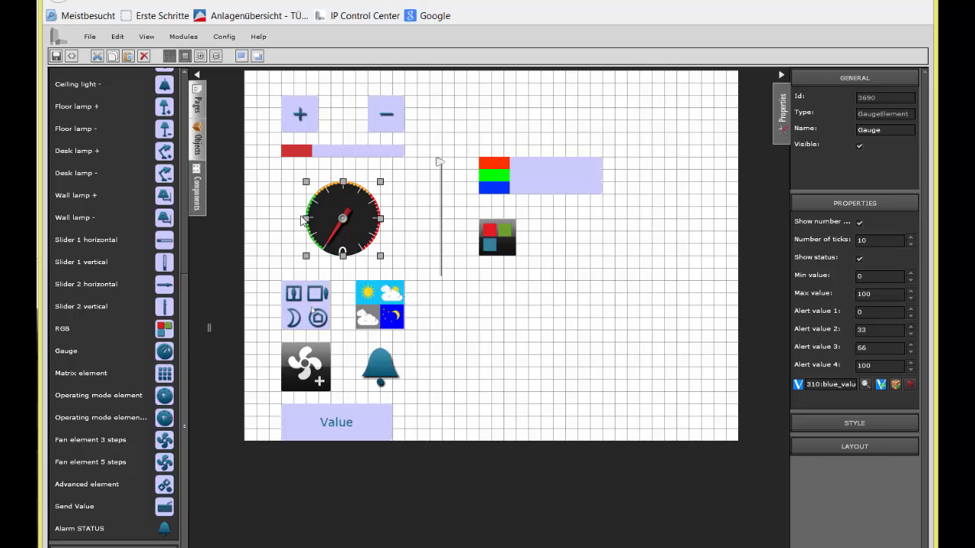
Step: Open the gauge's style settings in the editor and try lowering the background colour's opacity value
click(856, 423)
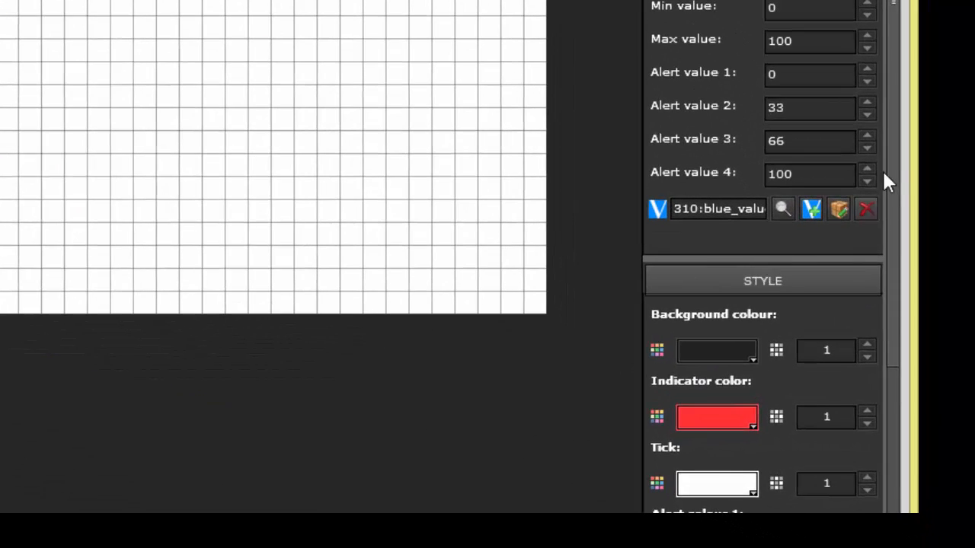
drag(894, 190, 906, 362)
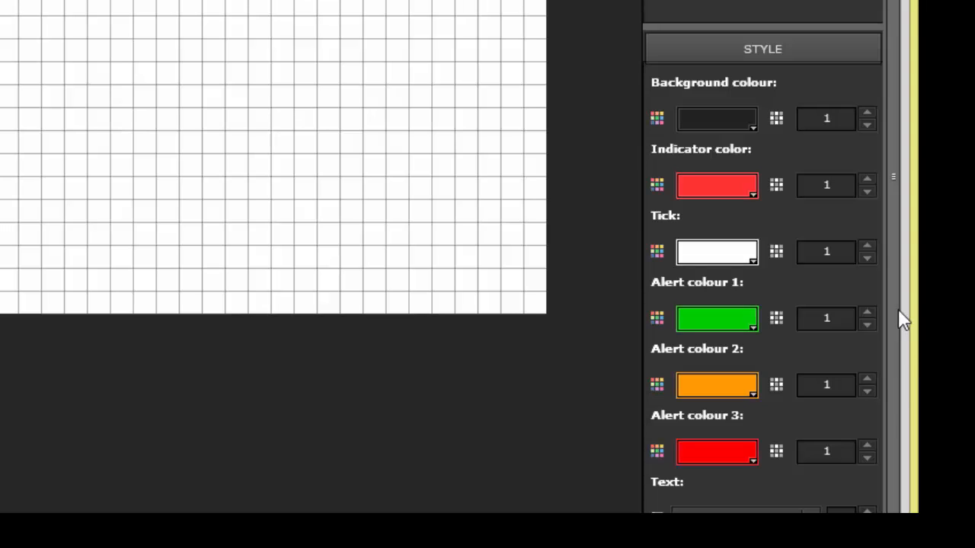
click(866, 112)
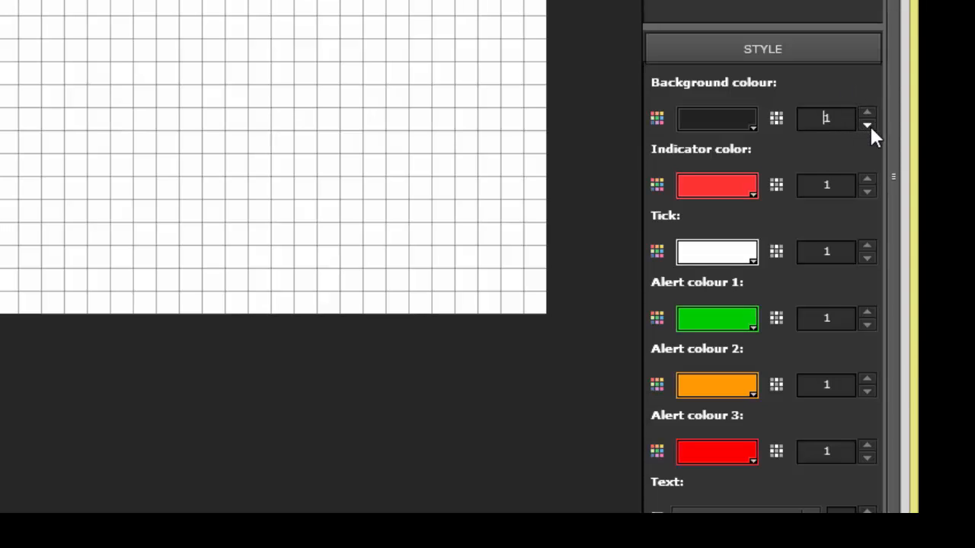
click(869, 124)
click(870, 124)
click(870, 123)
click(869, 124)
Step: Try lowering the opacity values of the gauge's indicator and tick colours
click(869, 190)
click(869, 190)
click(869, 190)
click(869, 191)
click(869, 190)
click(869, 190)
click(869, 256)
click(870, 257)
click(870, 256)
click(870, 257)
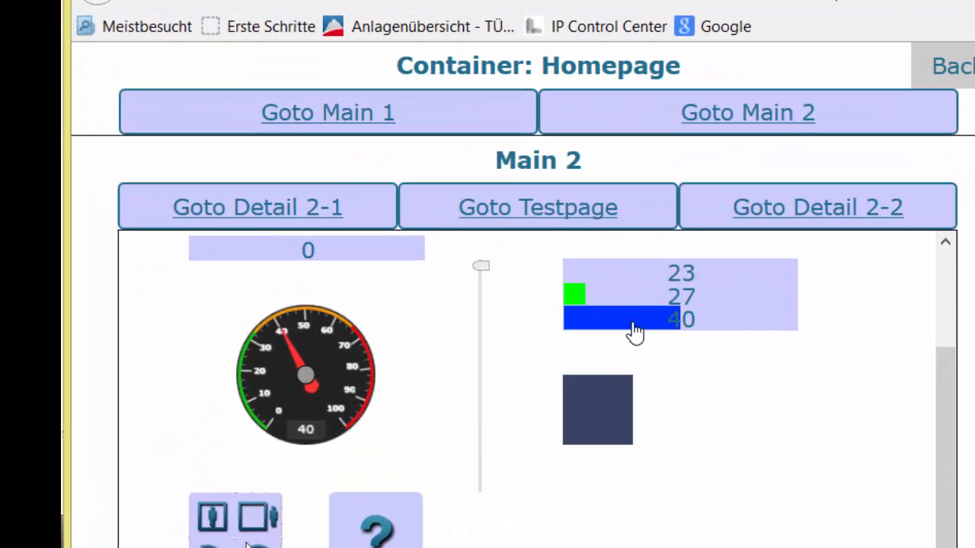
Step: Test the gauge in the visualization by setting the blue slider to 33, 28, 48 and finally near its maximum
click(537, 273)
click(597, 327)
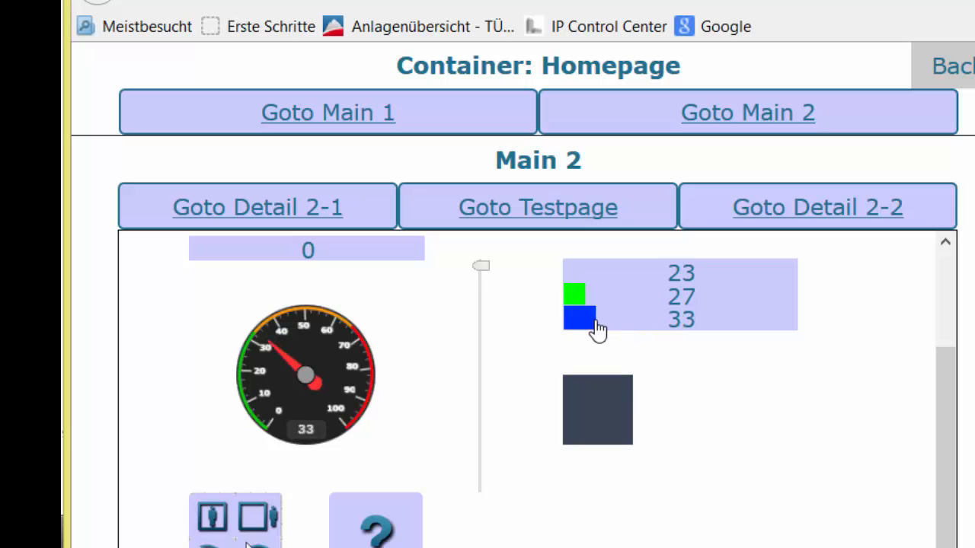
click(579, 328)
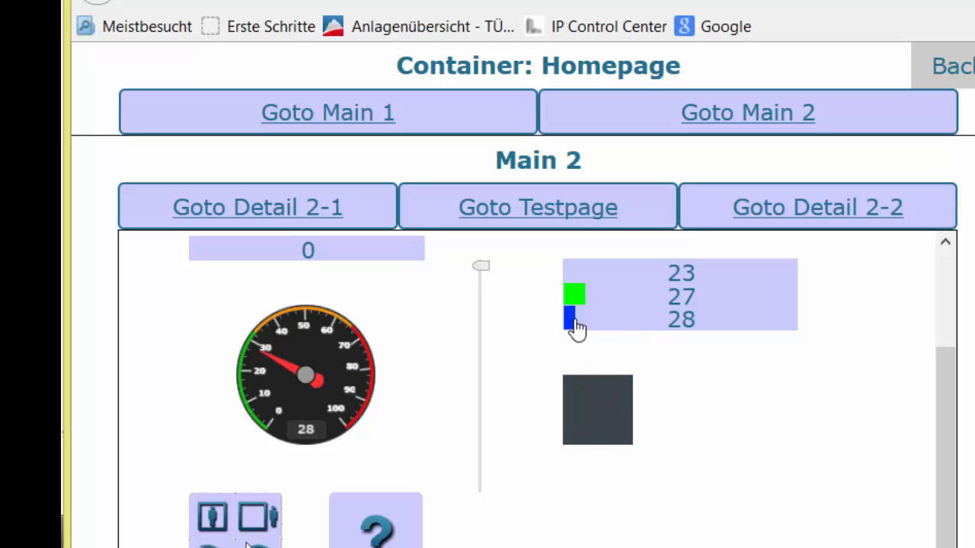
click(738, 329)
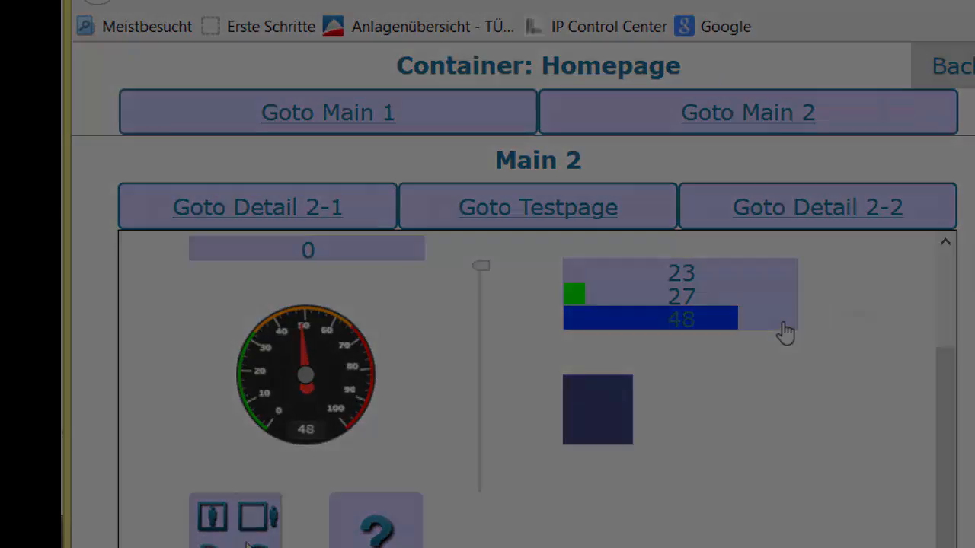
click(788, 330)
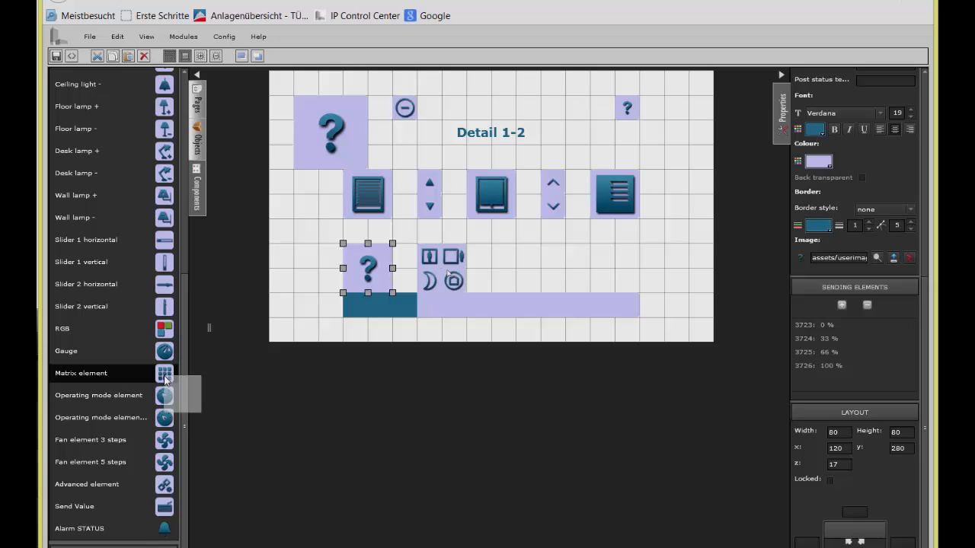
Step: Place a Matrix element on the Detail 1-2 page, beside the existing question-mark element in the lower row
drag(164, 379, 289, 296)
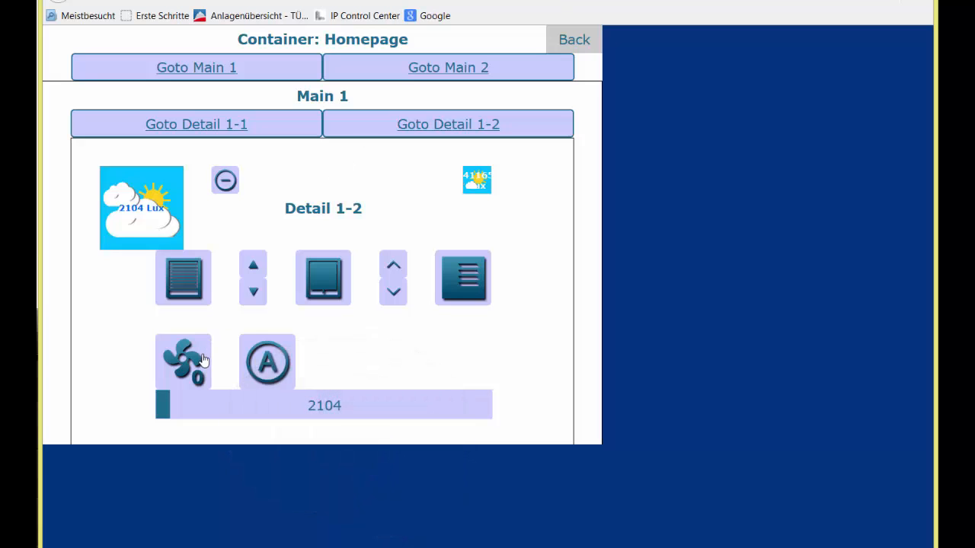
Step: Test the matrix elements in the visualization by choosing fan step 1, fan step 2 and the moon room mode
click(204, 360)
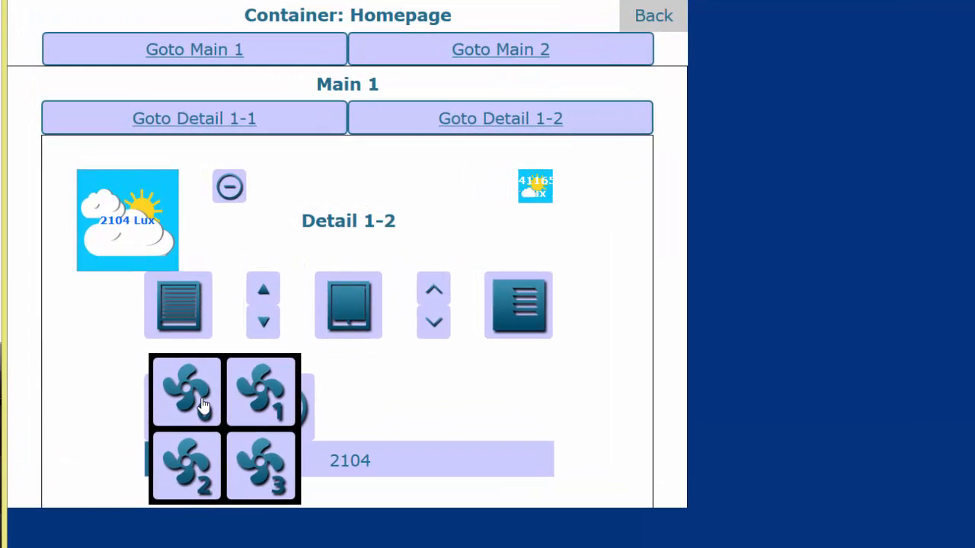
click(257, 397)
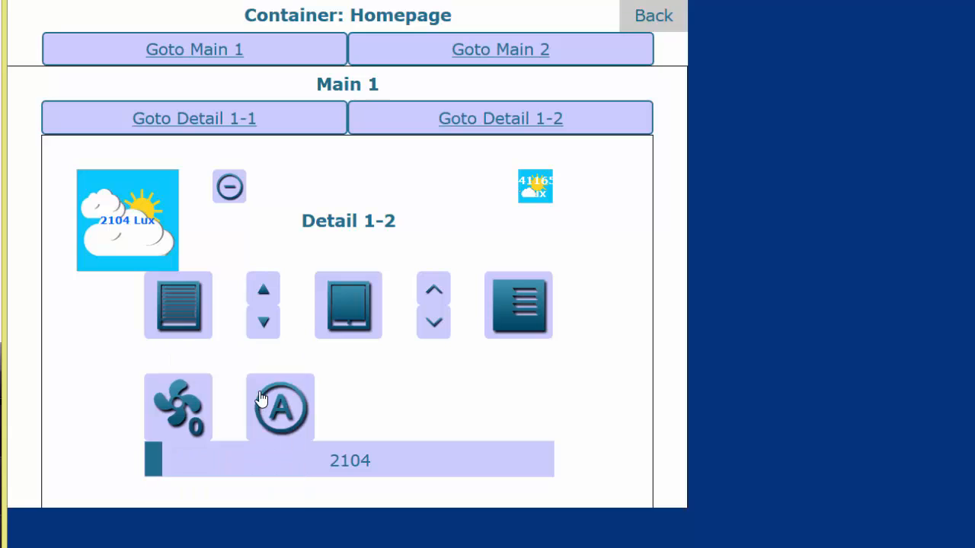
click(210, 415)
click(196, 465)
click(265, 409)
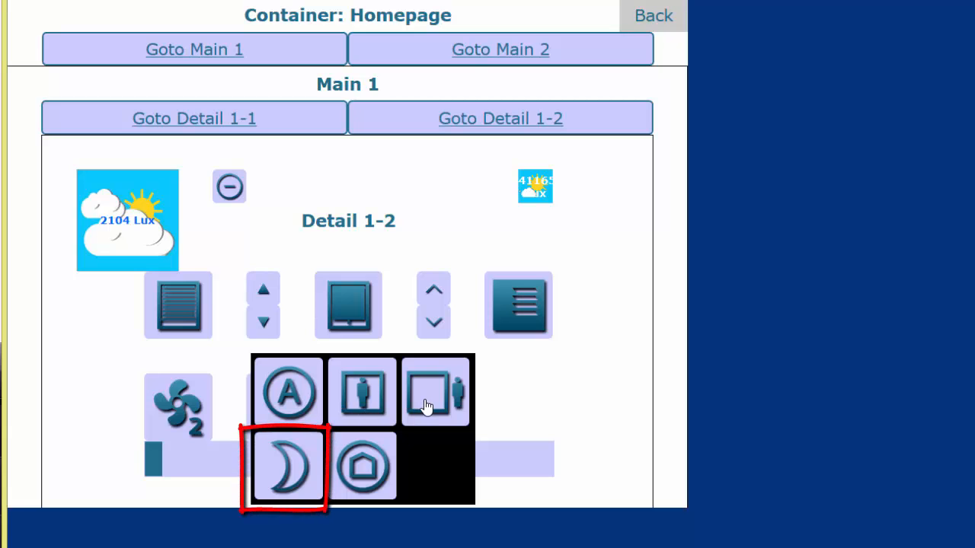
click(289, 466)
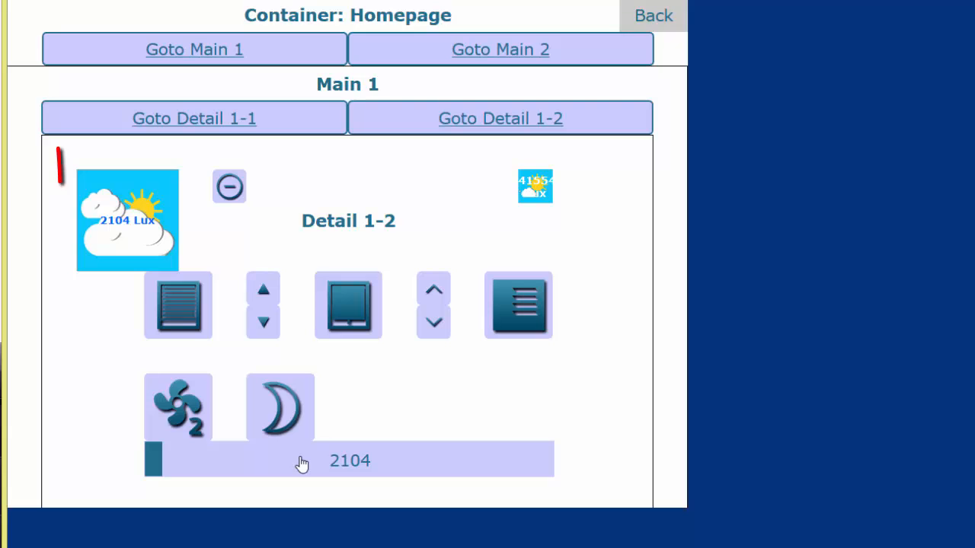
Step: Test the weather picture by setting the lux slider to 25149, 50176, 421 and 15780
click(348, 464)
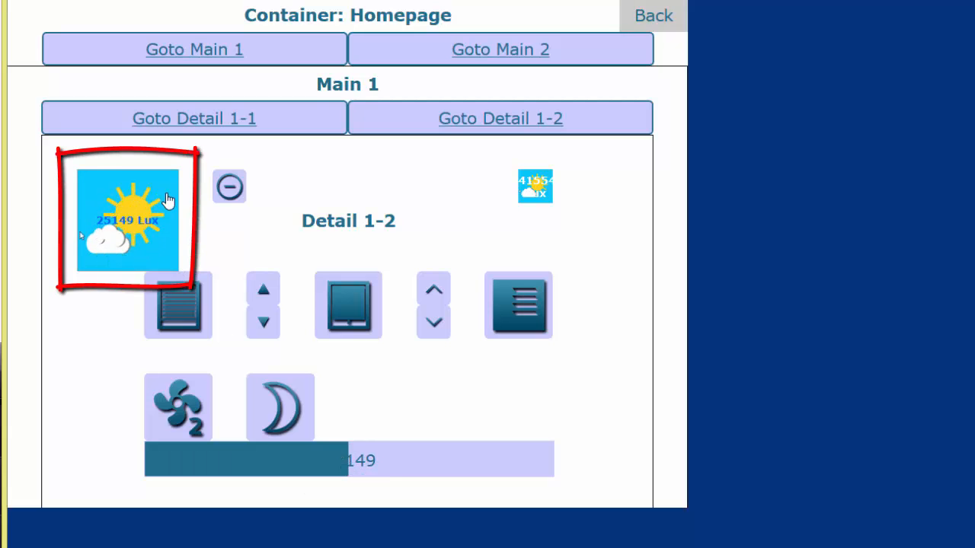
click(541, 466)
click(549, 468)
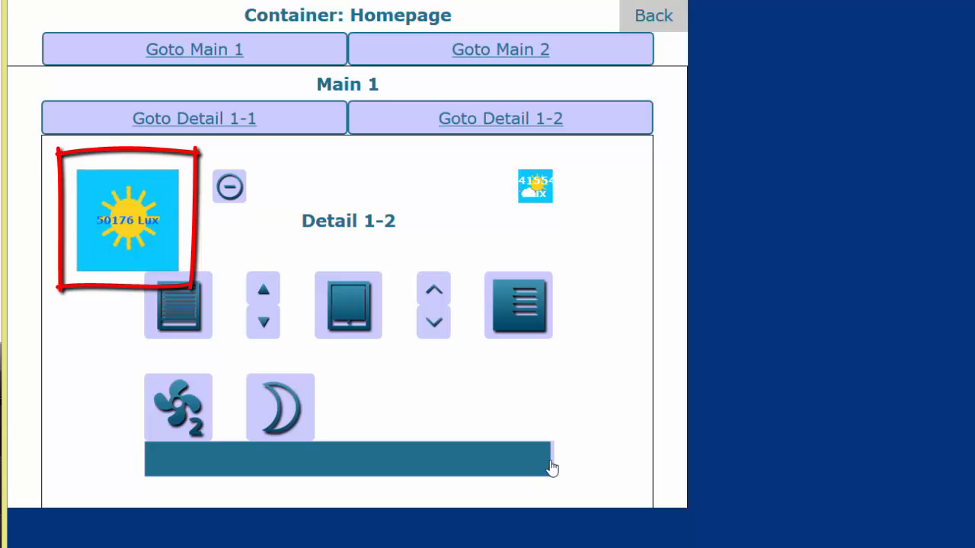
click(151, 465)
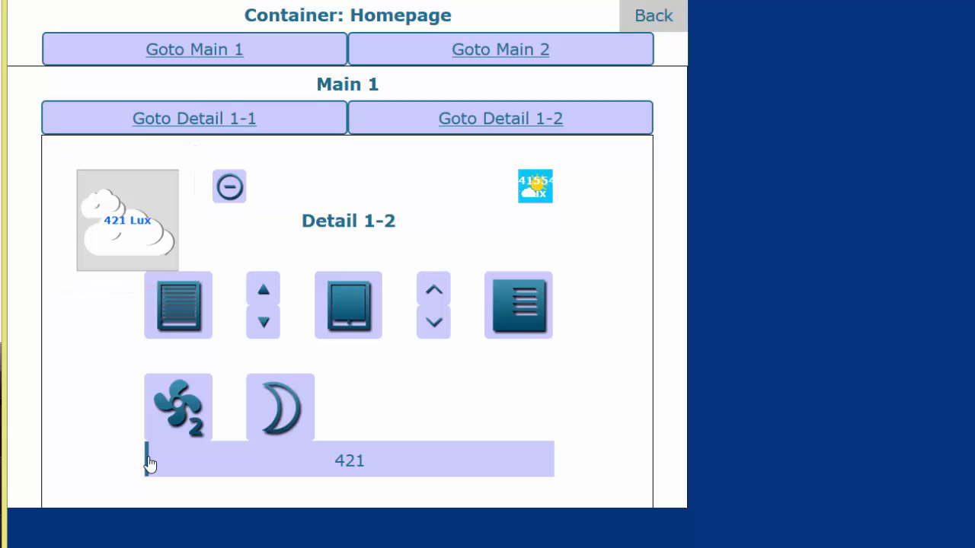
click(273, 460)
Step: View the room mode choices and the fan step choices again without selecting any
click(273, 412)
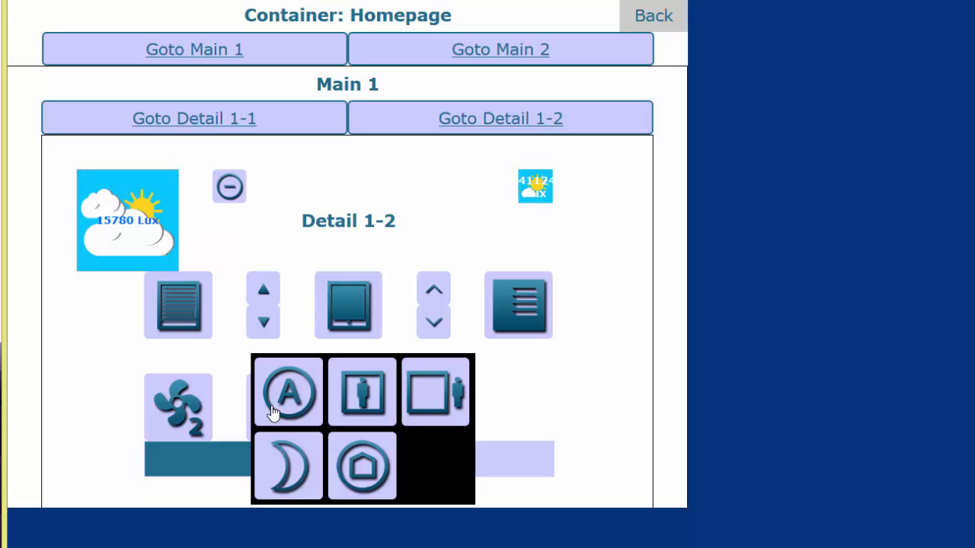
click(193, 425)
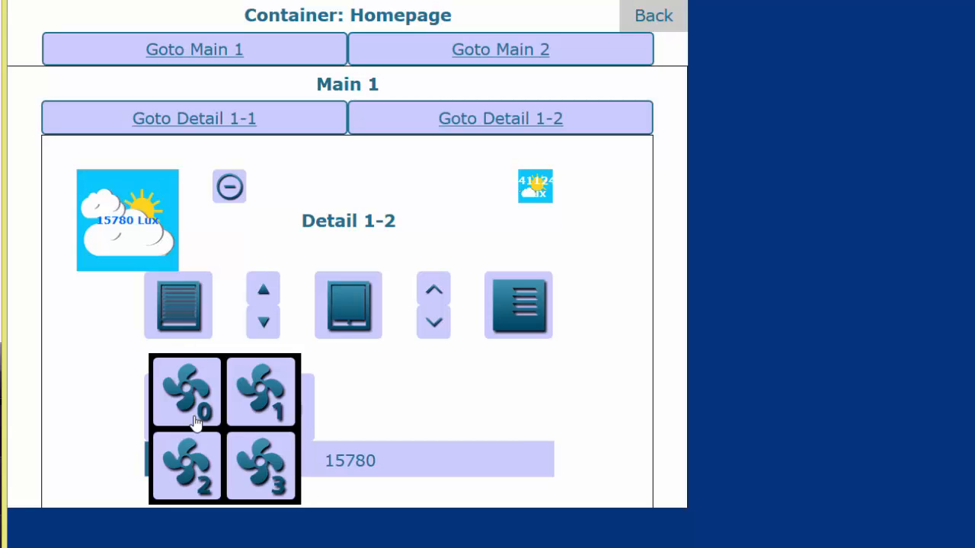
click(626, 164)
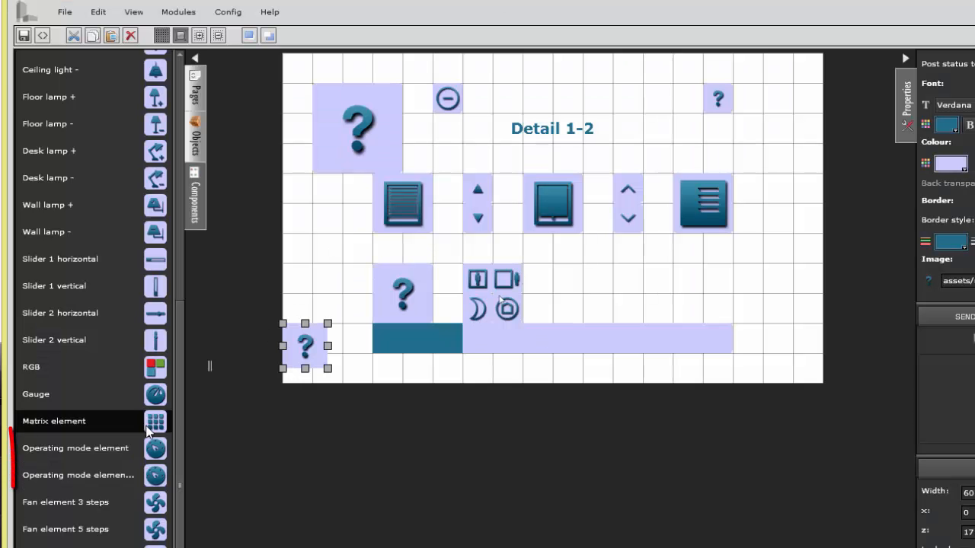
Step: Place an Operating mode element beside the room mode icon, enable its Show status option and view its unknown status choices
drag(155, 449, 557, 266)
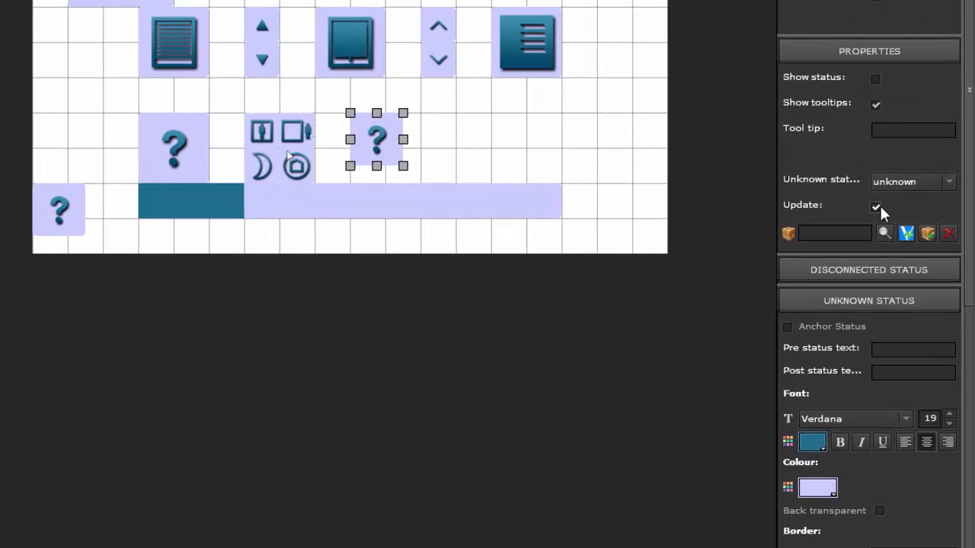
click(876, 207)
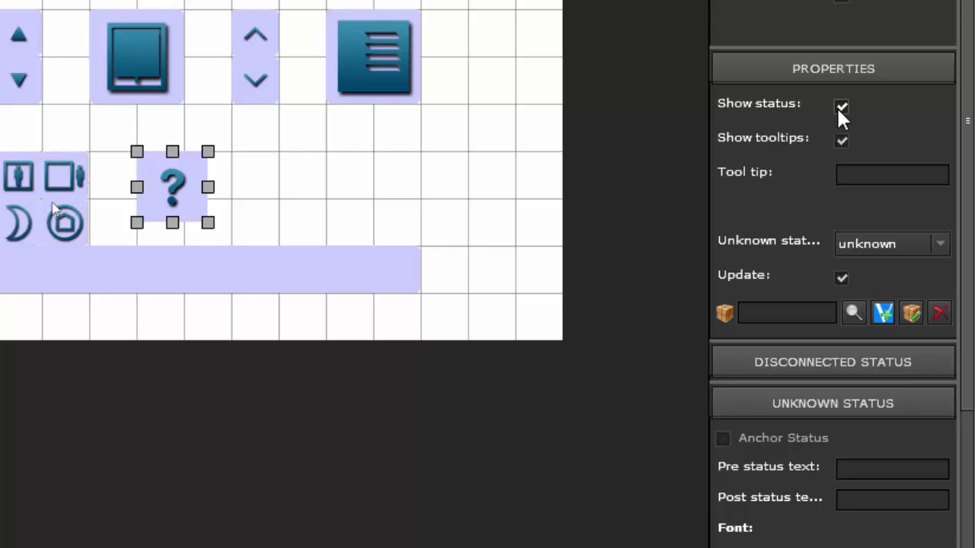
click(881, 243)
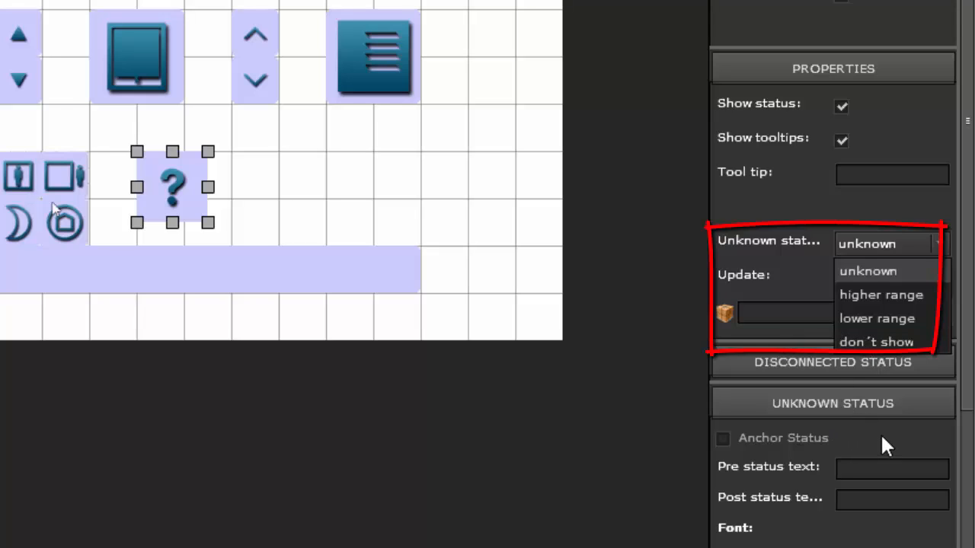
click(870, 403)
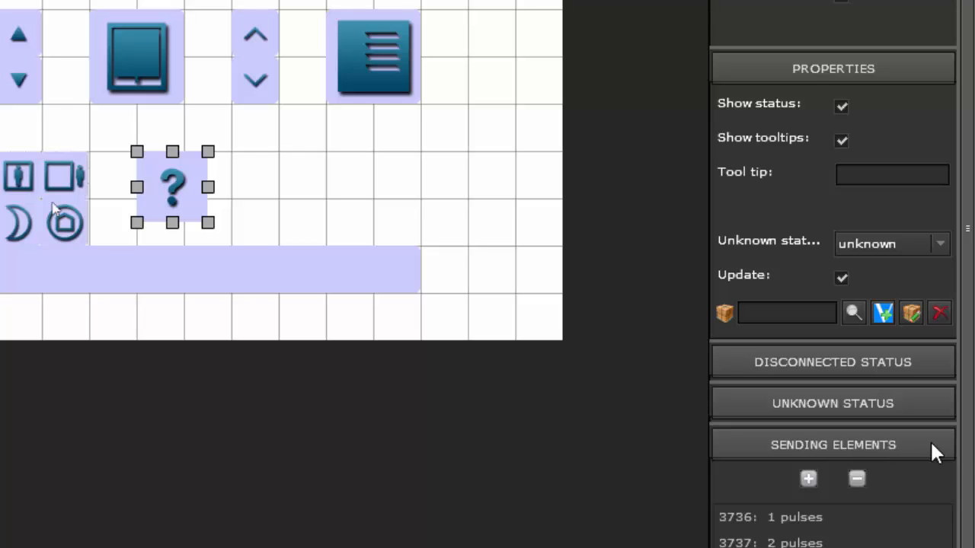
Step: Try adding an extra sending element to the operating mode element's list and remove it again
scroll(968, 457, down, 3)
scroll(833, 304, down, 3)
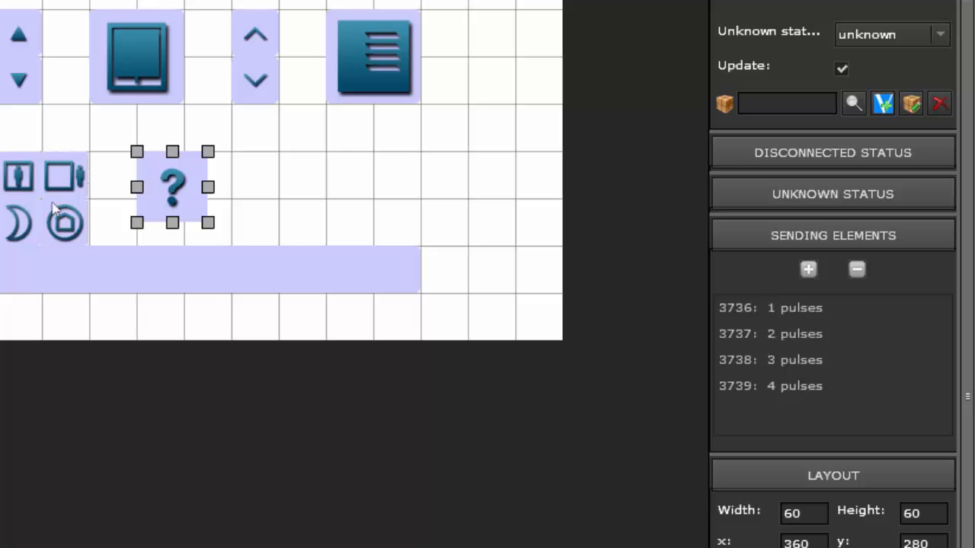
click(809, 270)
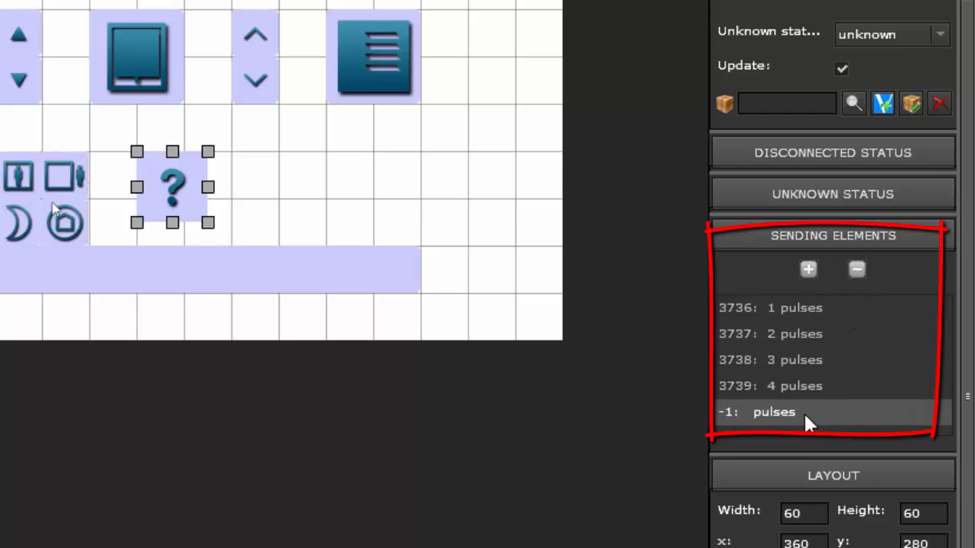
click(762, 412)
click(858, 270)
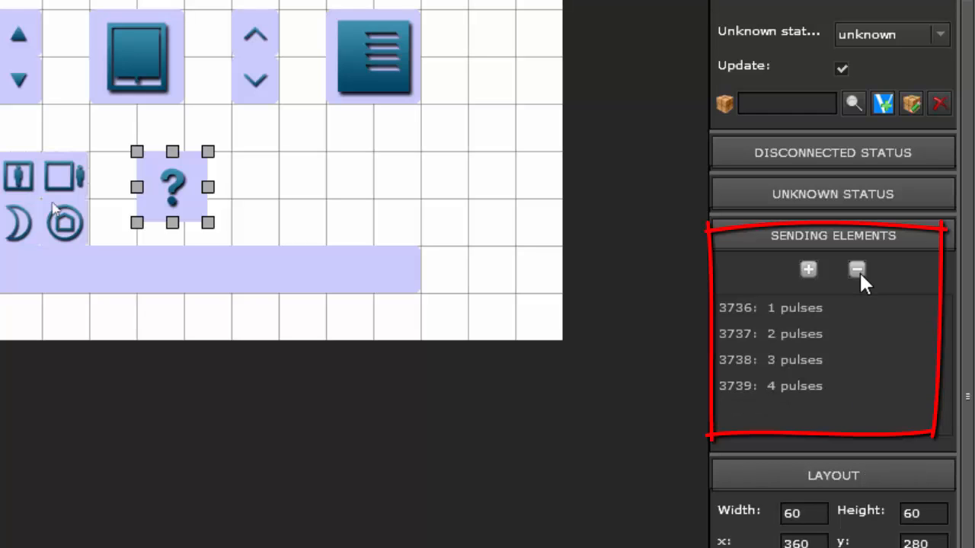
Step: Set the order of the operating mode element's 1-pulse sending element to 5
click(806, 314)
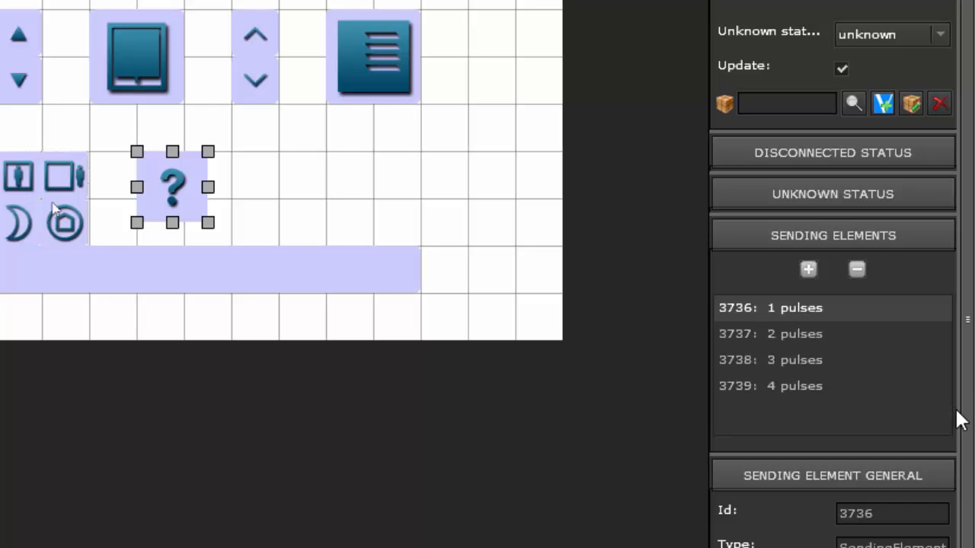
scroll(964, 434, down, 5)
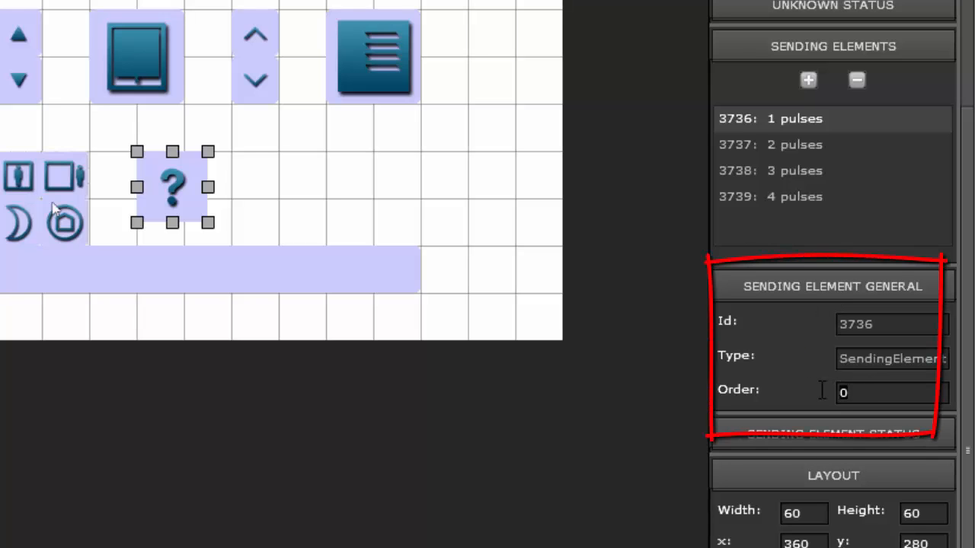
key(BackSpace)
text(5)
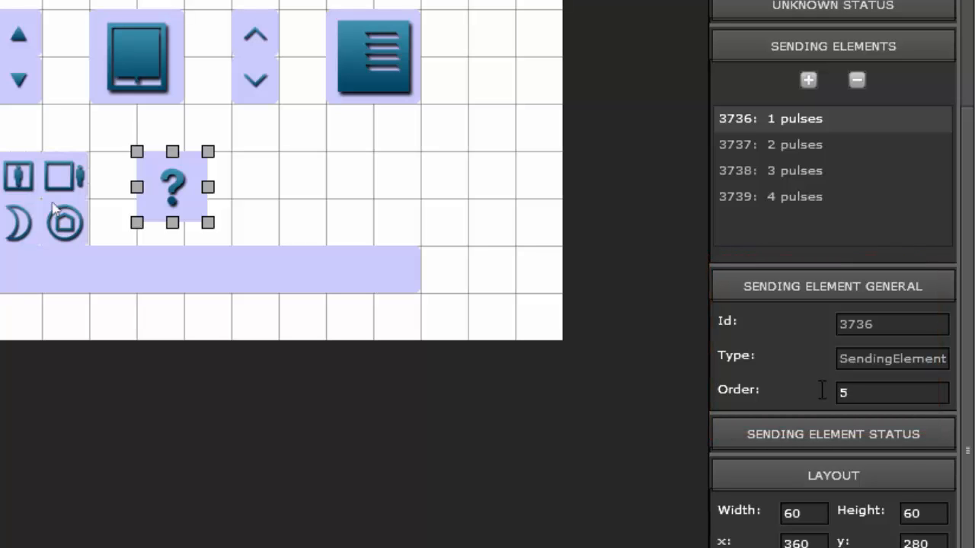
Step: Examine the 1-pulse sending element's status settings, covering value, status texts, font, alignment, colour, border and image
click(835, 432)
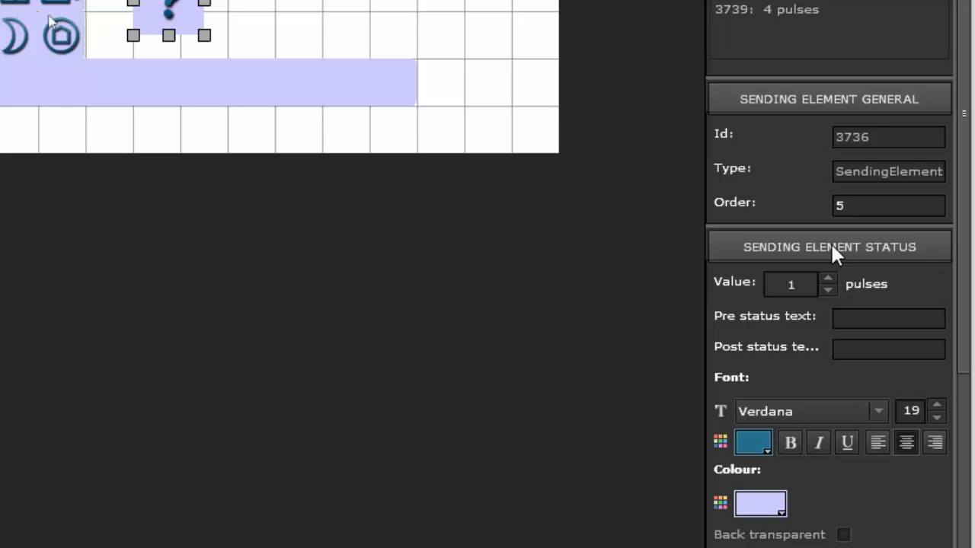
drag(968, 282, 968, 516)
scroll(830, 274, up, 1)
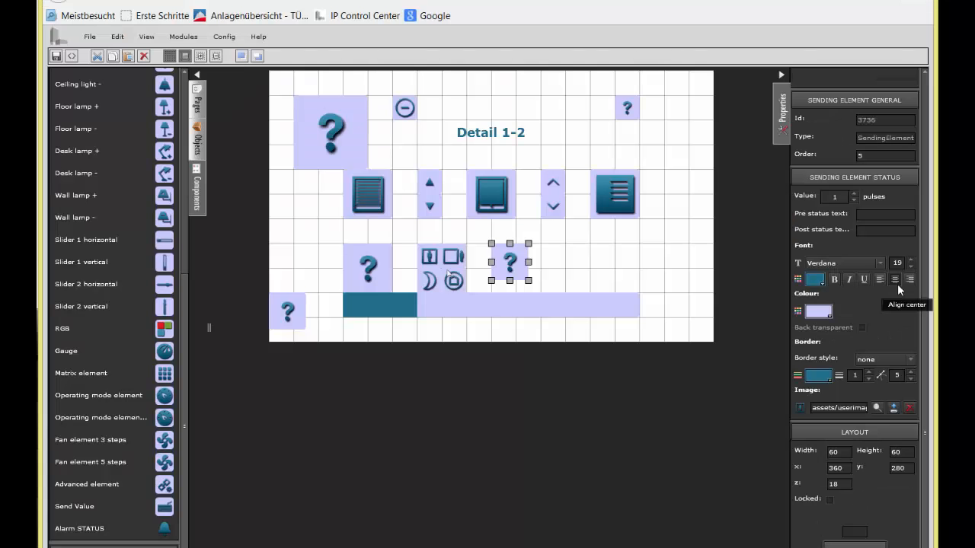
click(896, 280)
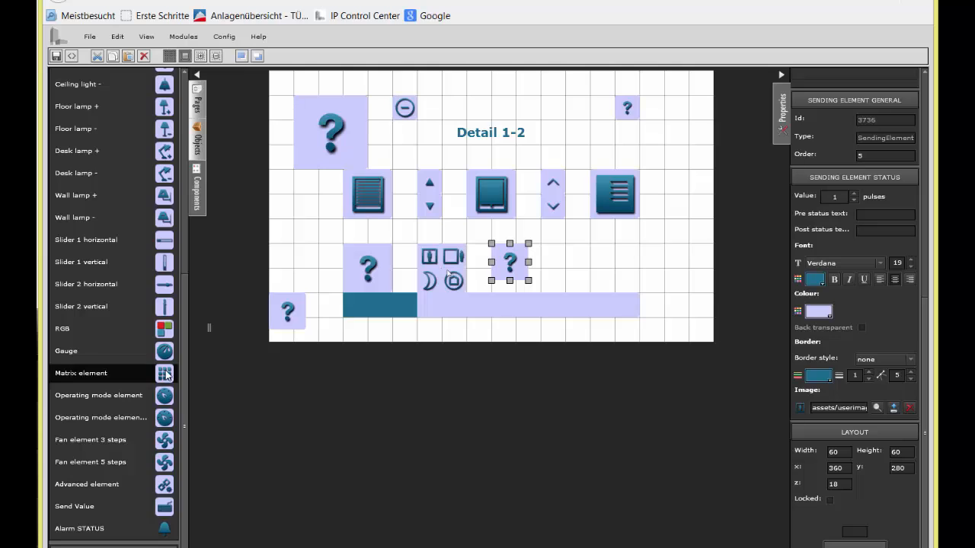
Step: Move the unplaced Matrix element to the lower row at x 480, y 280 and add a sending element to it
drag(288, 309, 615, 294)
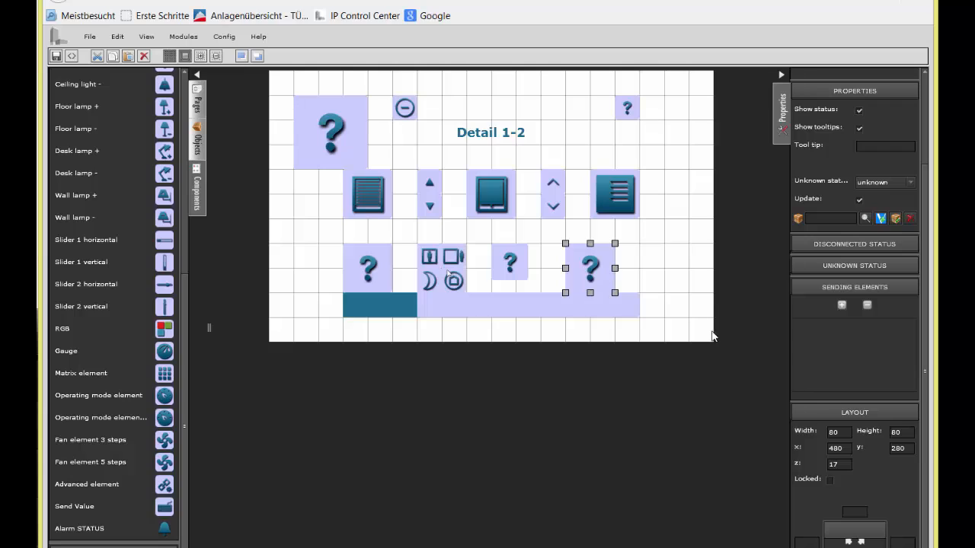
click(842, 305)
click(826, 327)
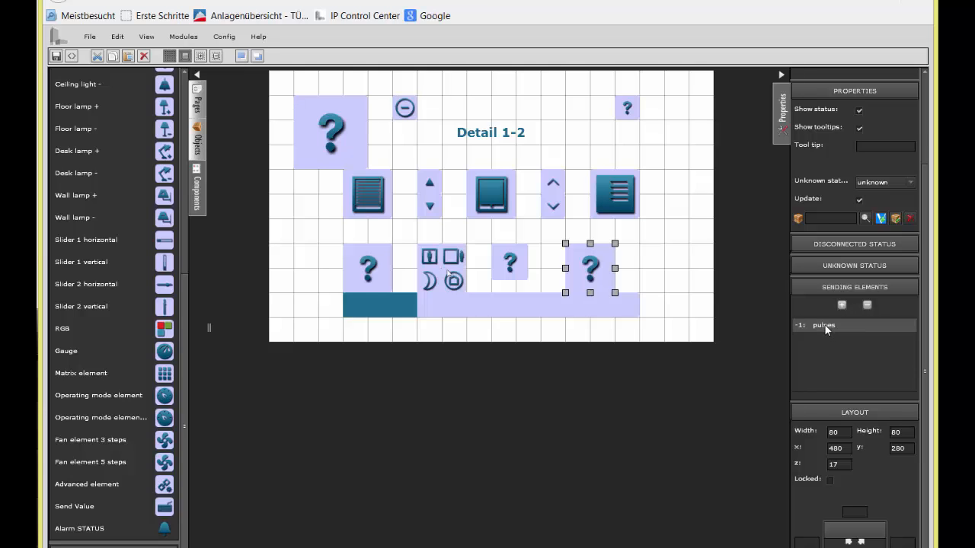
Step: View the image files available for upload to the new sending element's status, leaving without choosing one
drag(928, 410, 921, 503)
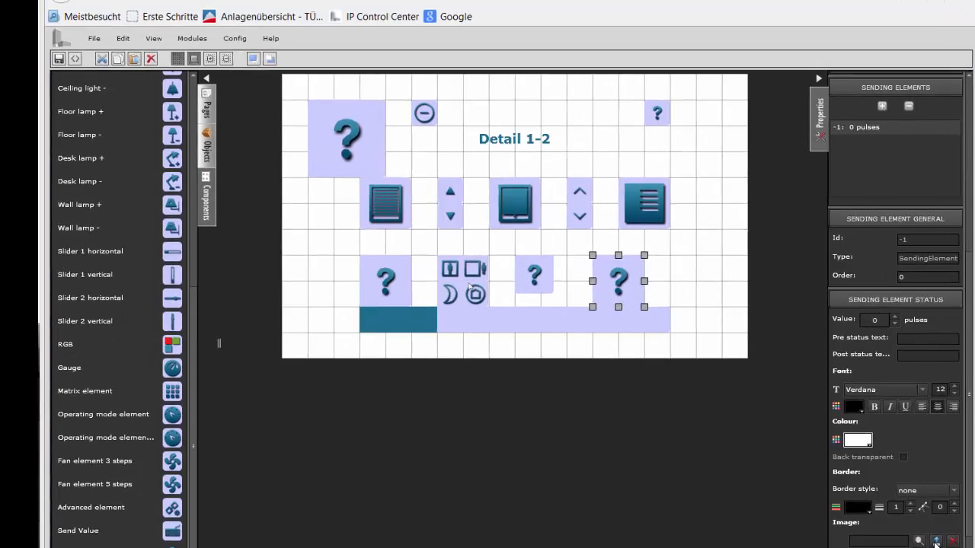
click(936, 543)
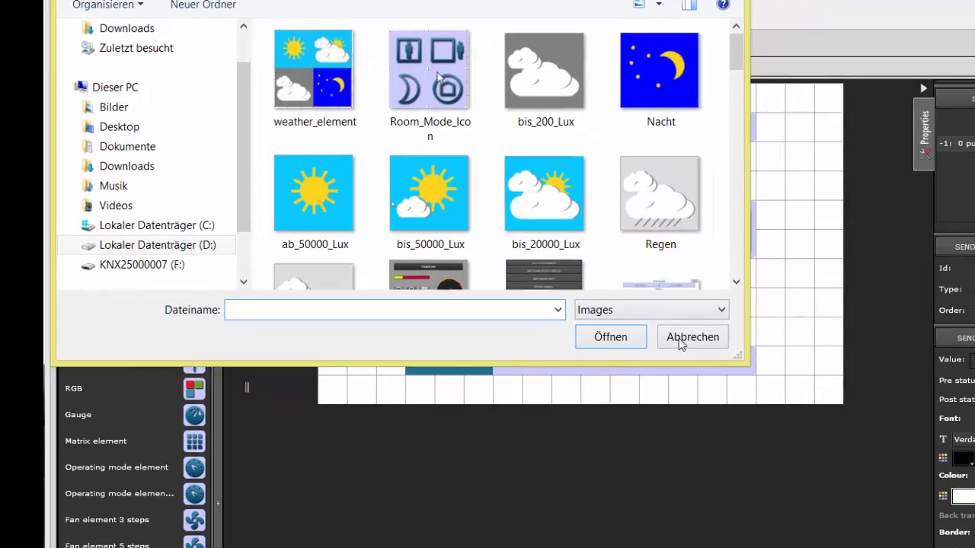
click(754, 366)
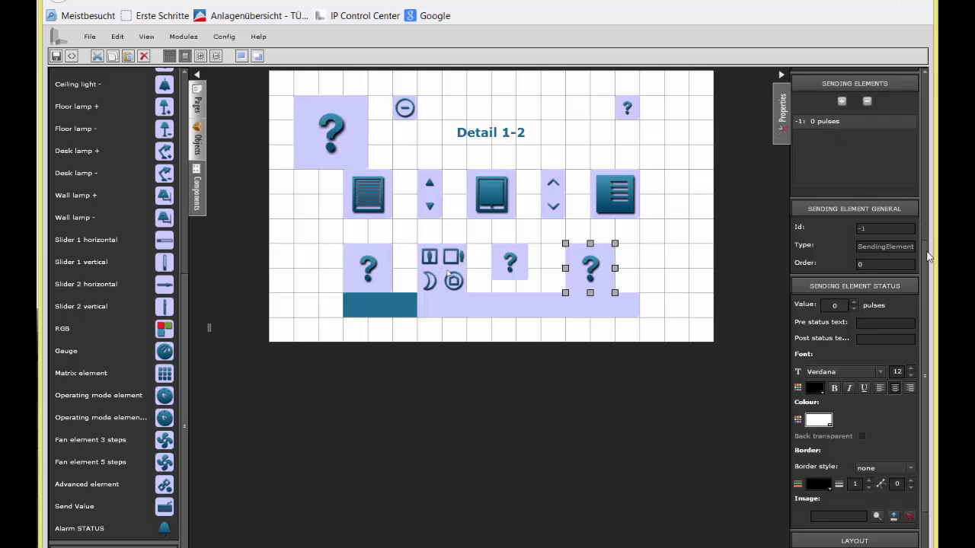
Step: Assign the virtual data point 305:Virtual Luxvalue to the Matrix element
scroll(927, 251, up, 5)
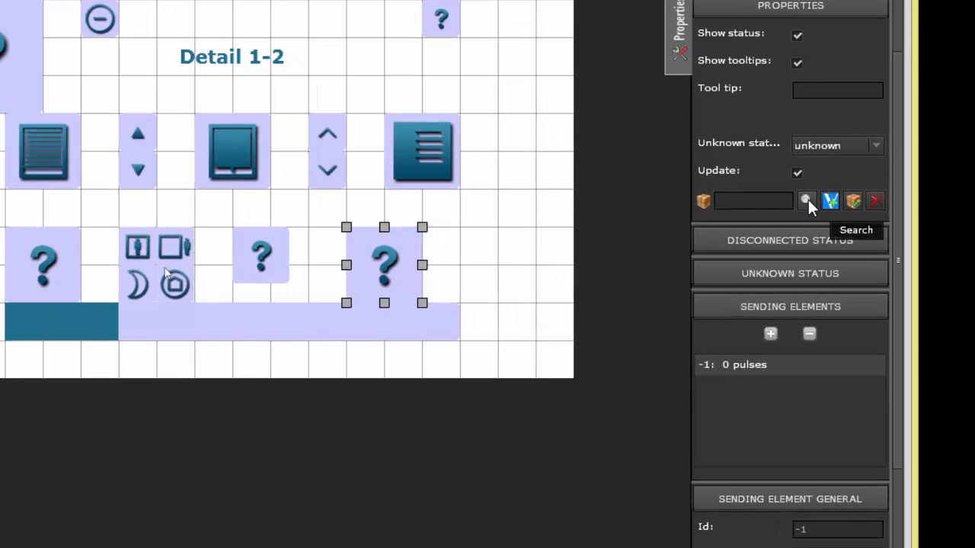
click(808, 199)
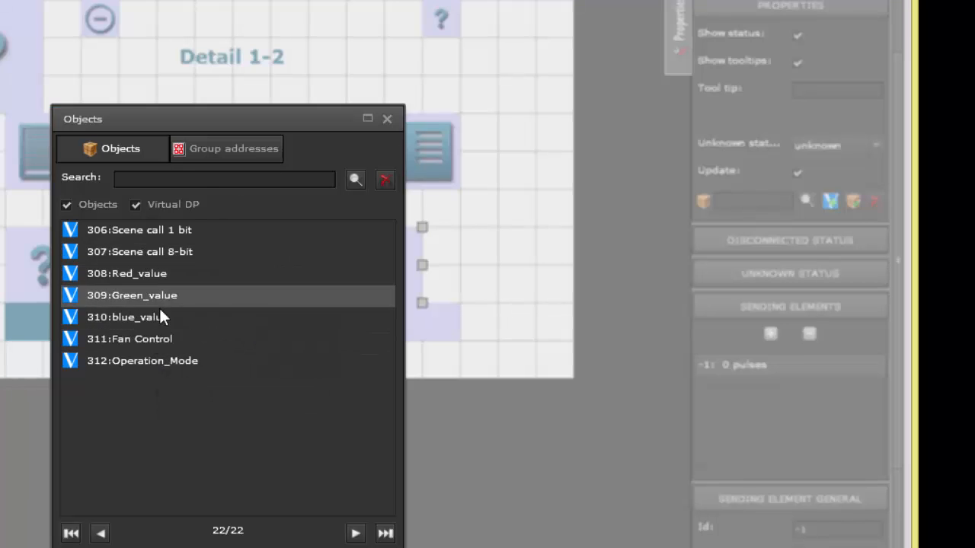
click(102, 534)
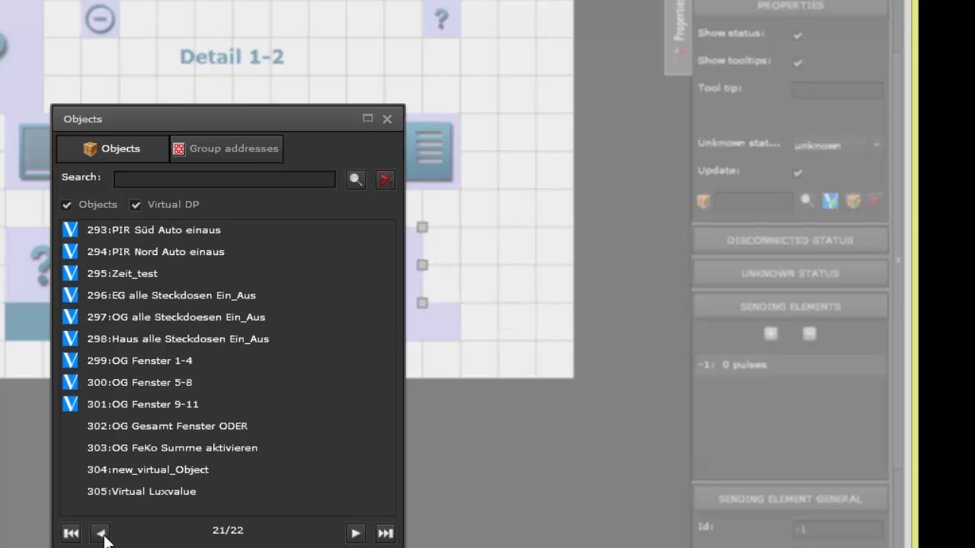
click(125, 491)
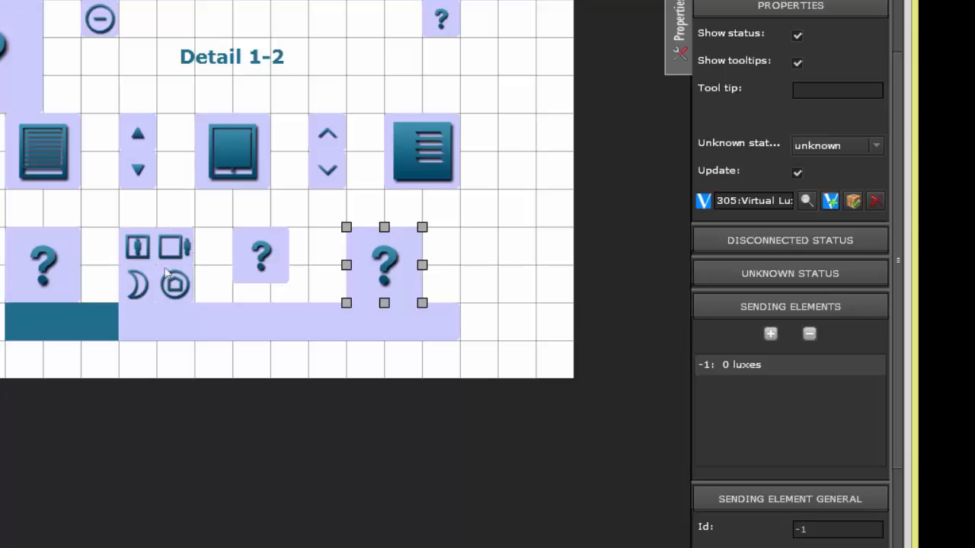
Step: Add three more sending elements to the Matrix element and collapse the second one's status settings
click(770, 333)
click(751, 386)
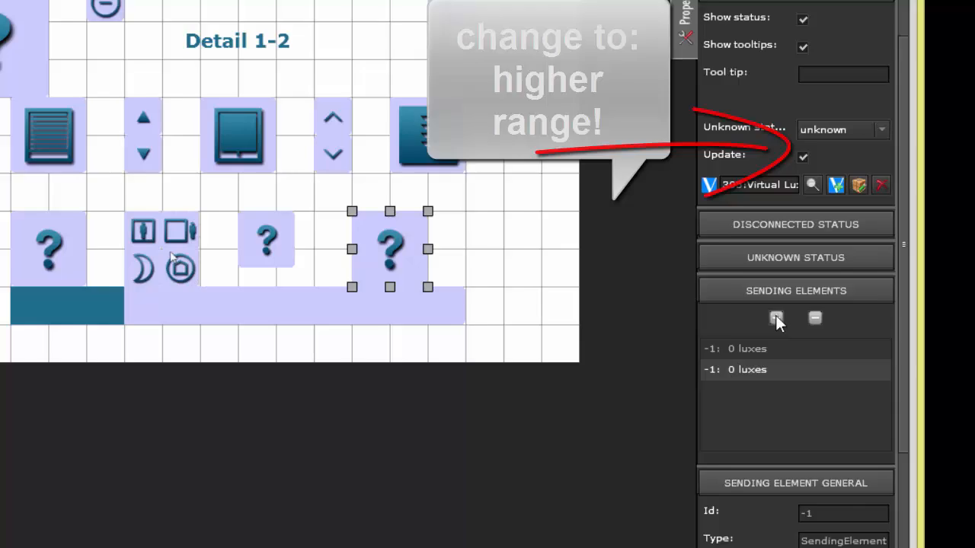
double_click(770, 333)
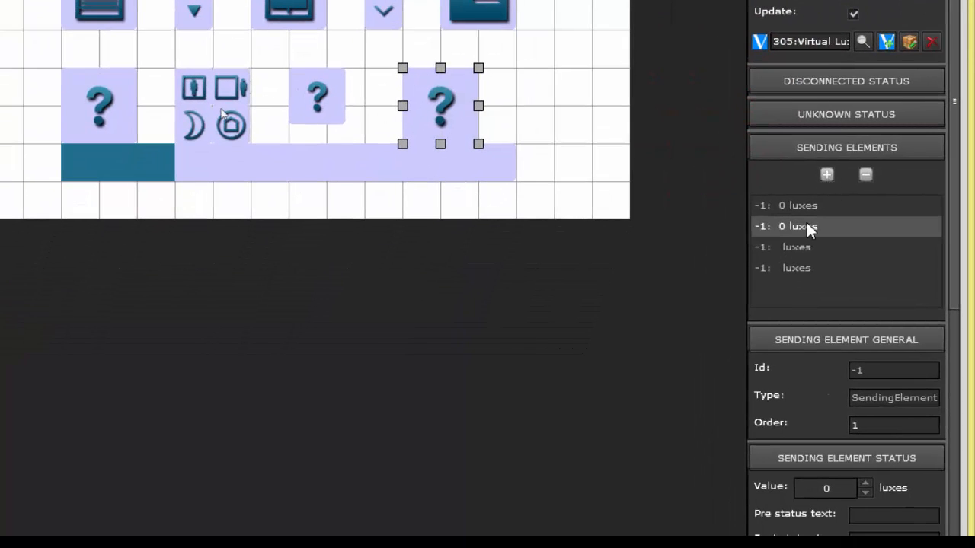
click(826, 457)
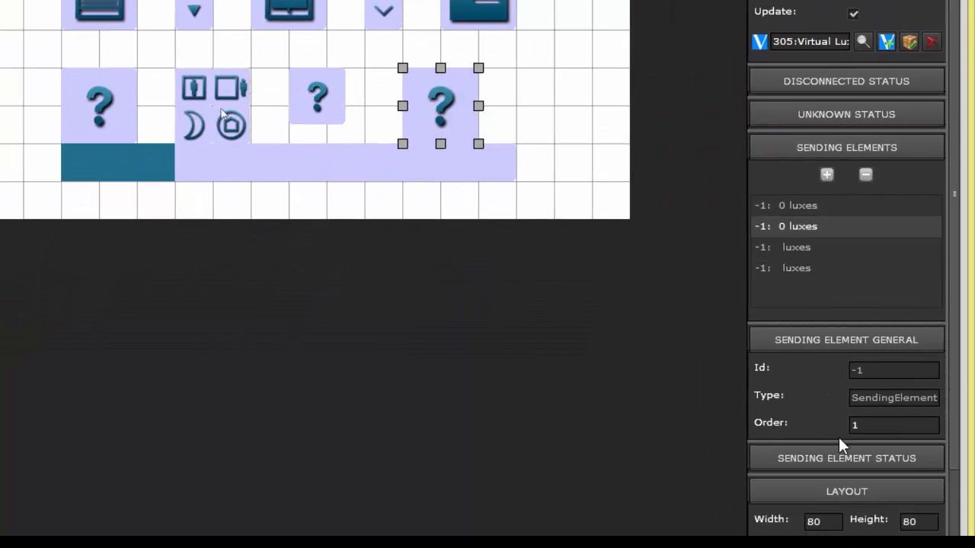
Step: Set the Matrix element's second, third and fourth sending elements to 200, 2000 and 50000 luxes
click(876, 458)
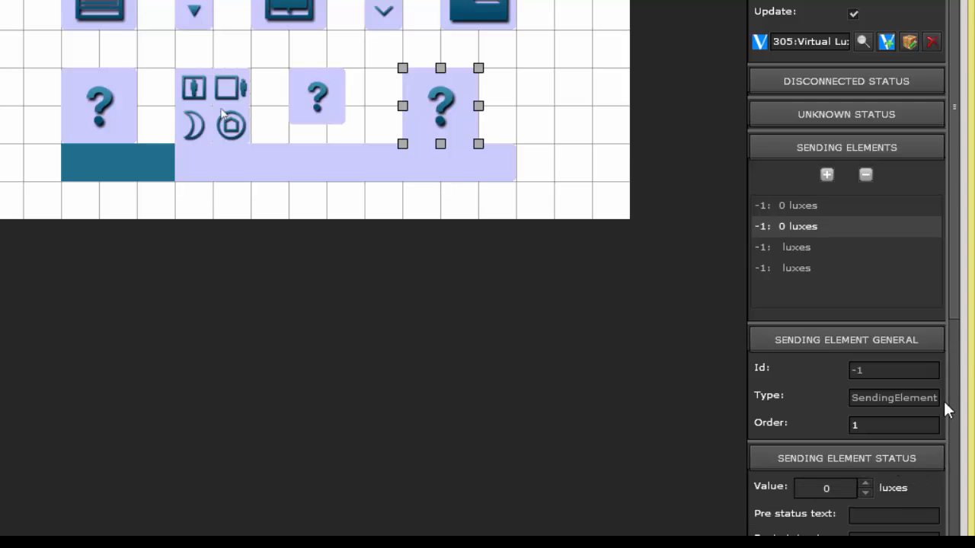
double_click(830, 489)
text(200)
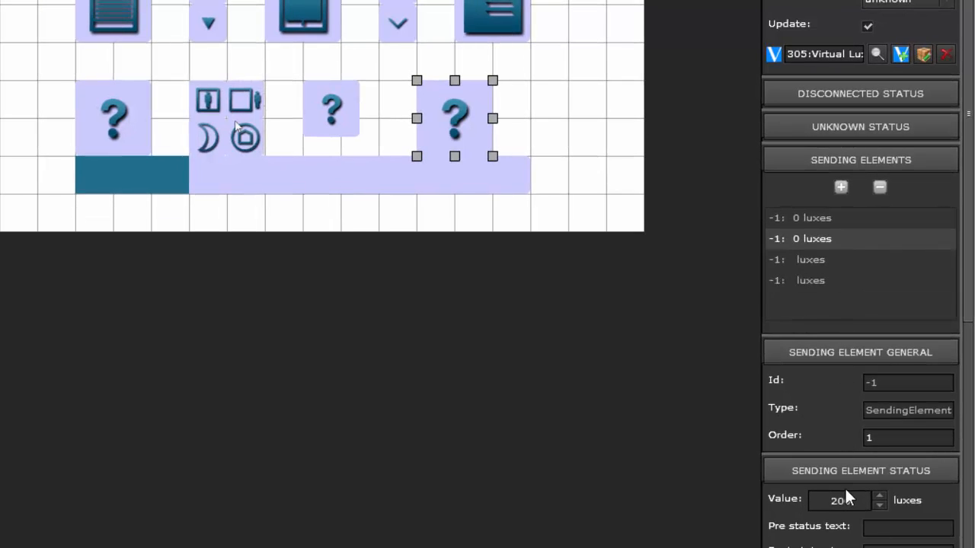
click(810, 261)
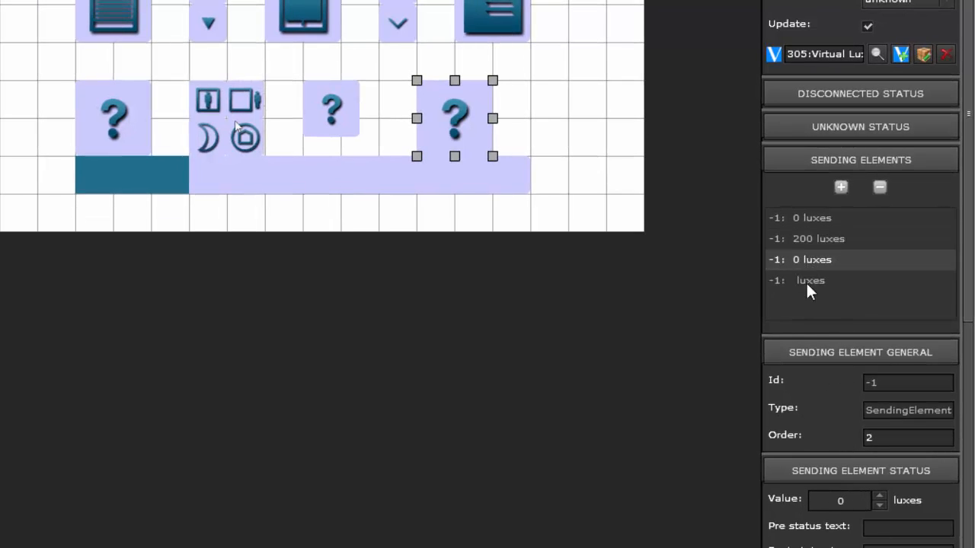
click(866, 501)
text(2000)
click(810, 282)
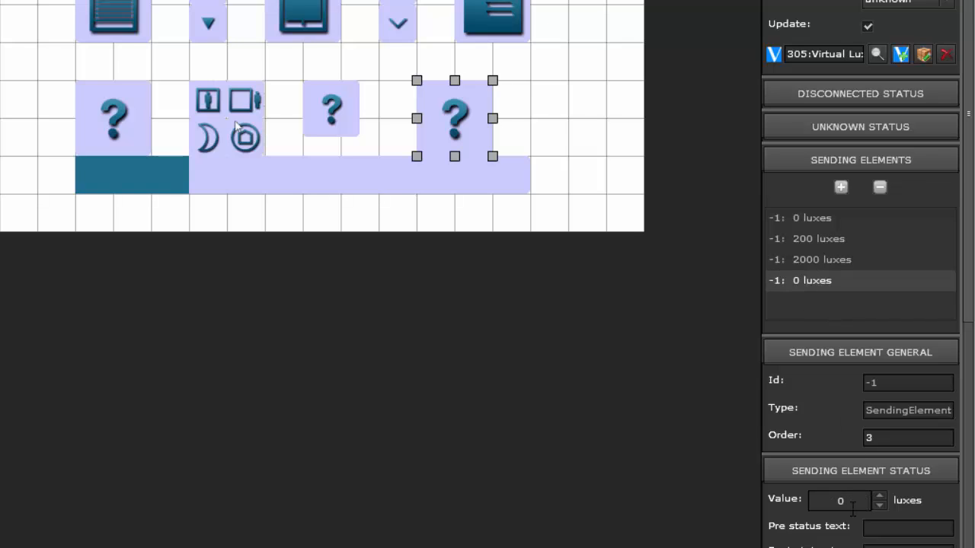
click(825, 501)
text(50000)
Step: Add a fifth sending element to the Matrix element and set its value to 110000 luxes
click(841, 187)
scroll(965, 305, down, 3)
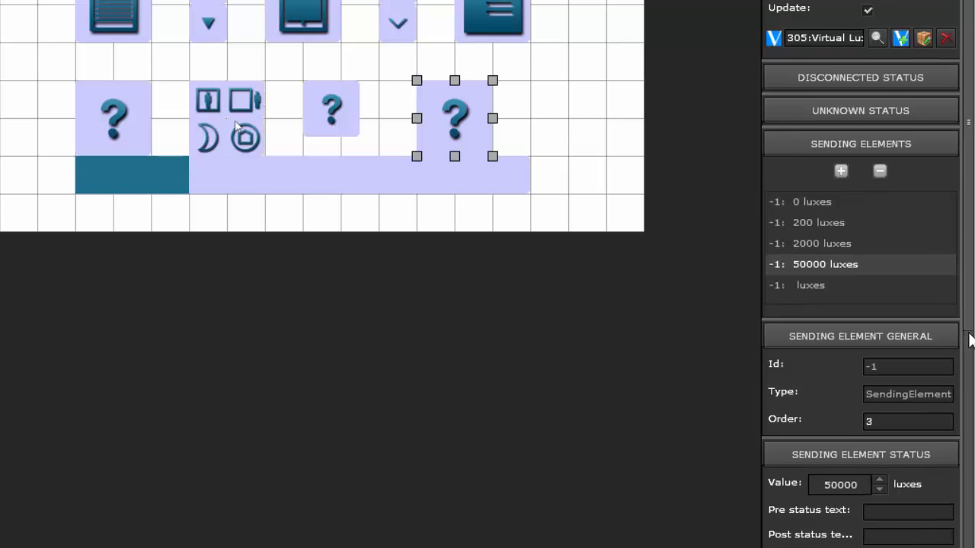
click(823, 194)
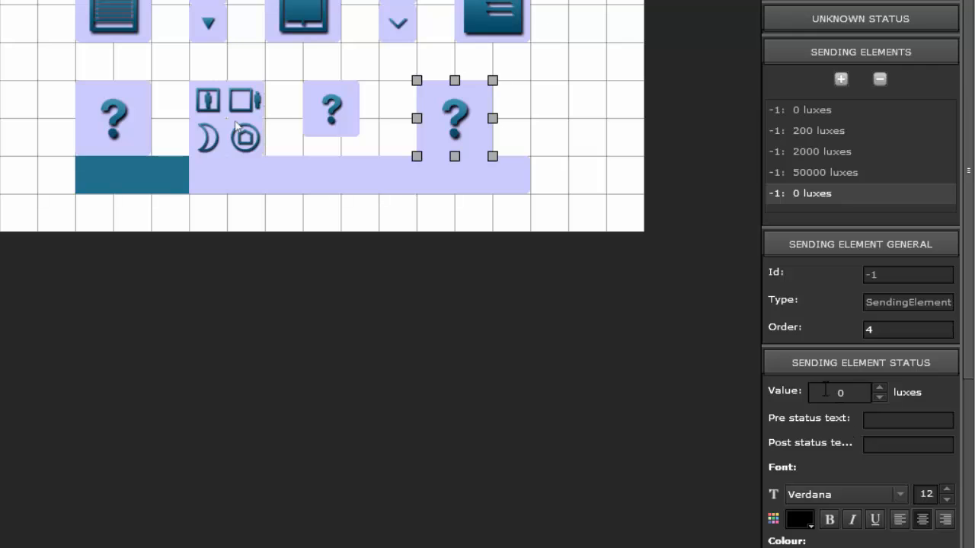
text(110000)
click(856, 174)
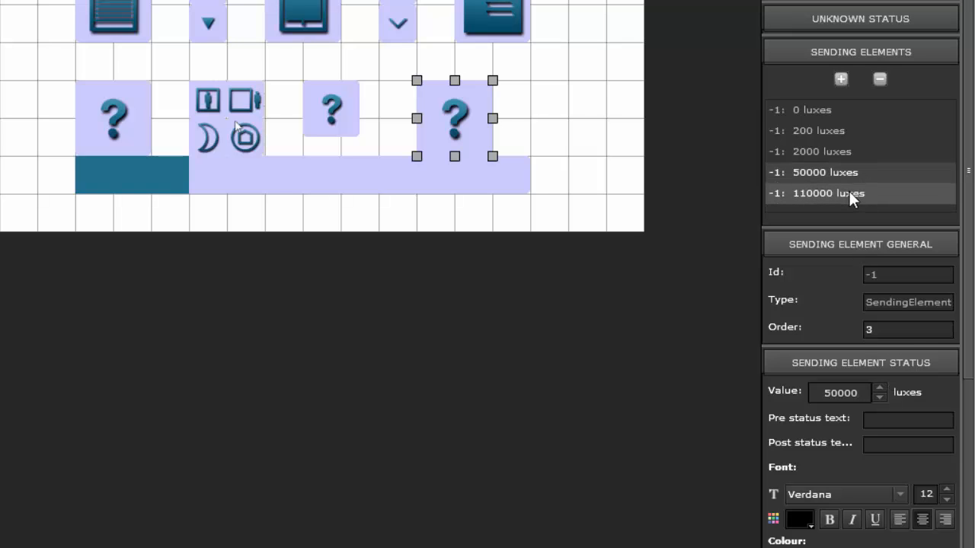
Step: Upload the image ab_50000_Lux as the status image of the 110000 luxes sending element
click(842, 193)
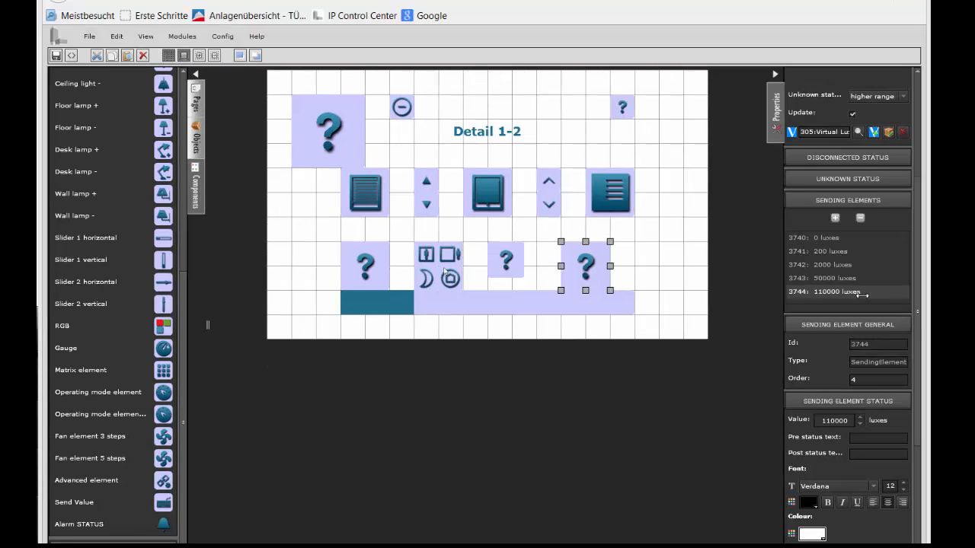
drag(918, 302, 923, 399)
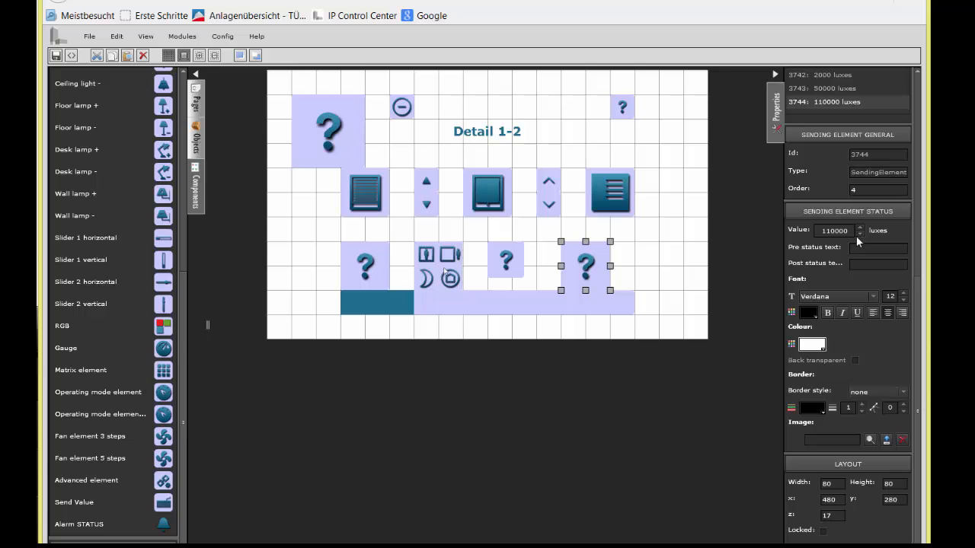
click(886, 440)
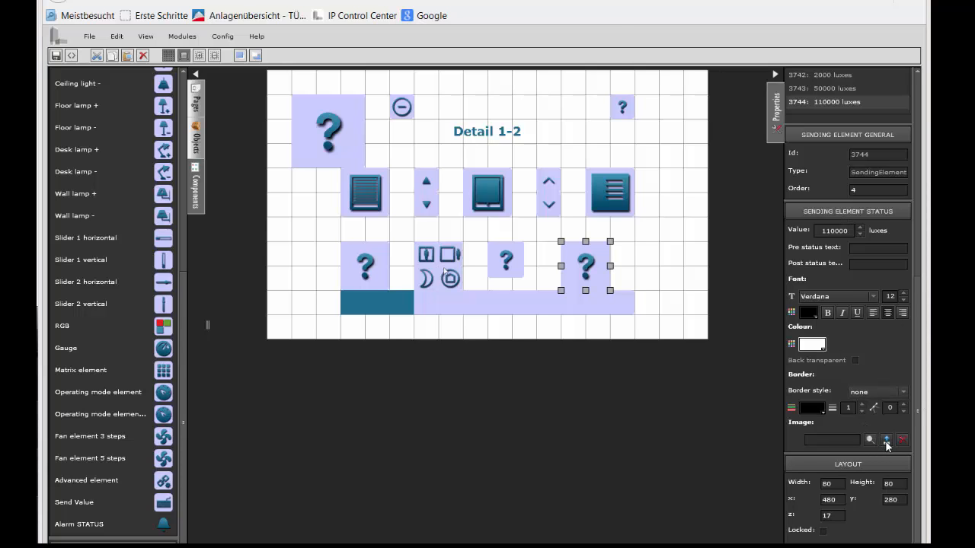
click(260, 164)
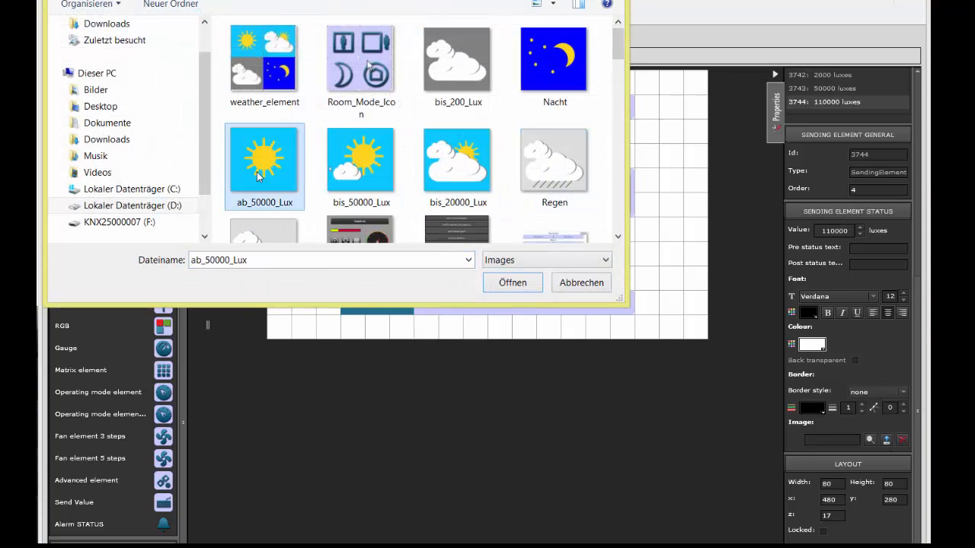
click(512, 281)
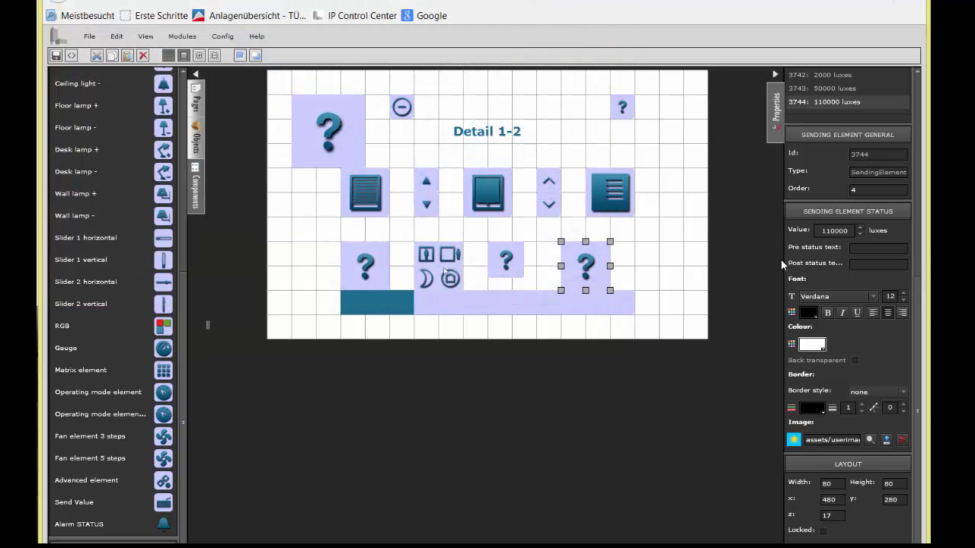
Step: Upload the image bis_50000_Lux as the status image of the 50000 luxes sending element
click(822, 90)
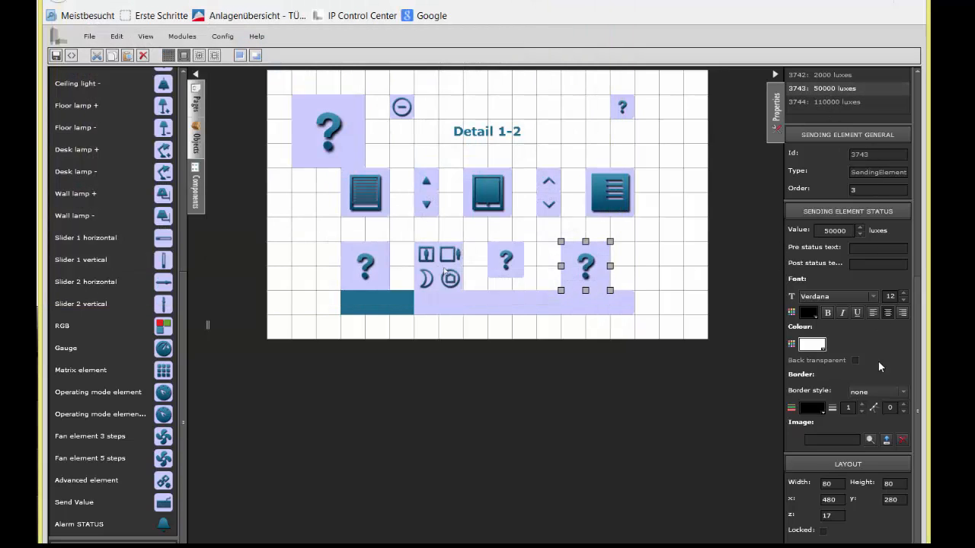
click(886, 439)
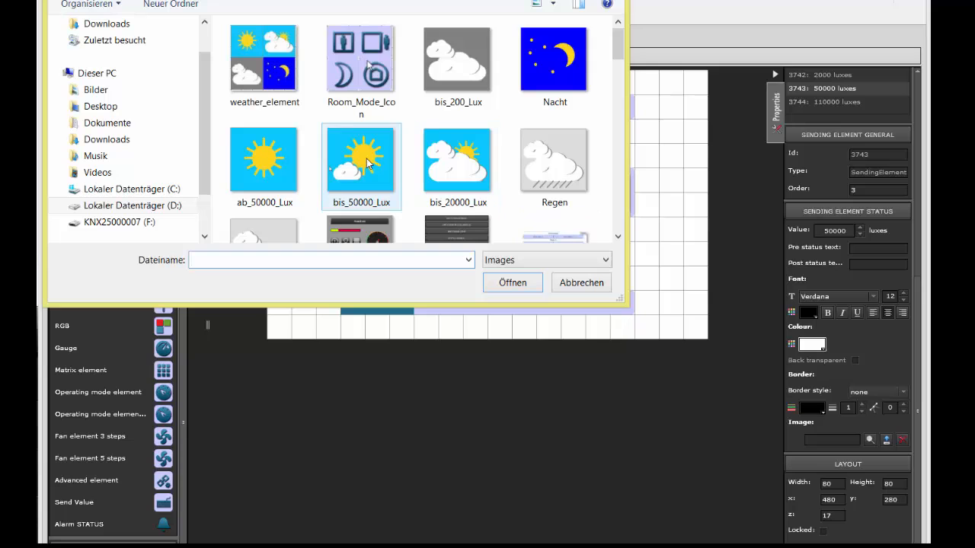
click(368, 163)
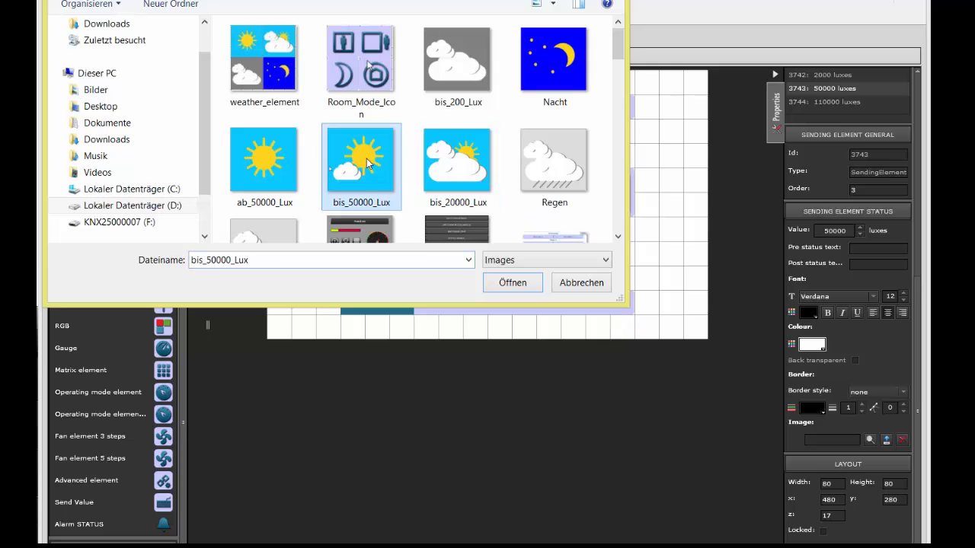
click(513, 283)
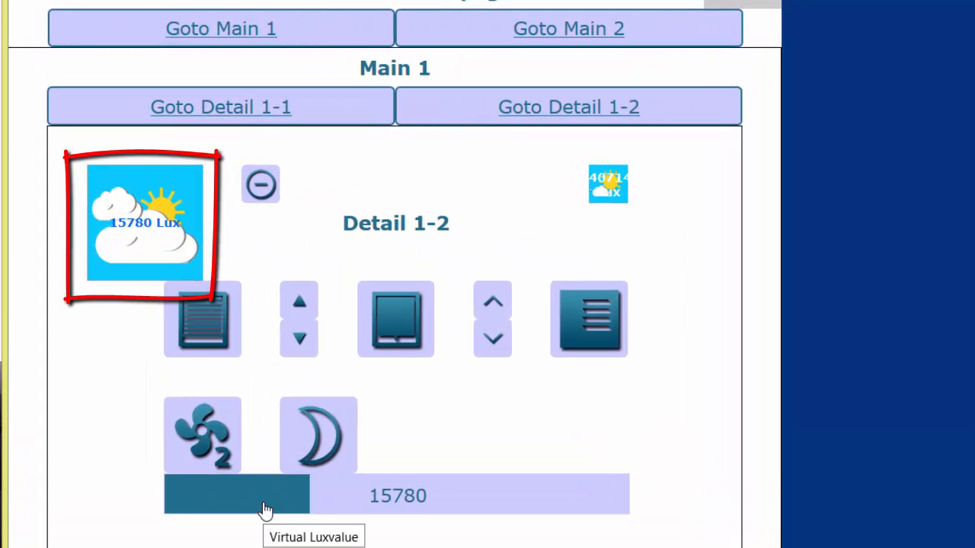
Step: Test the weather icons in the visualization with the Virtual Luxvalue slider at about 421, 11991, 33341 and 50176, and switch rain on and off
click(169, 502)
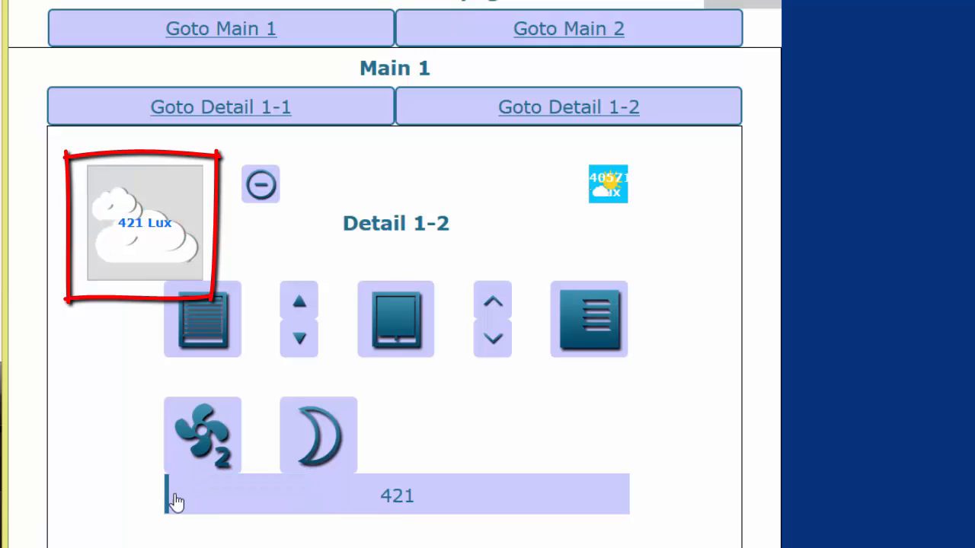
click(275, 506)
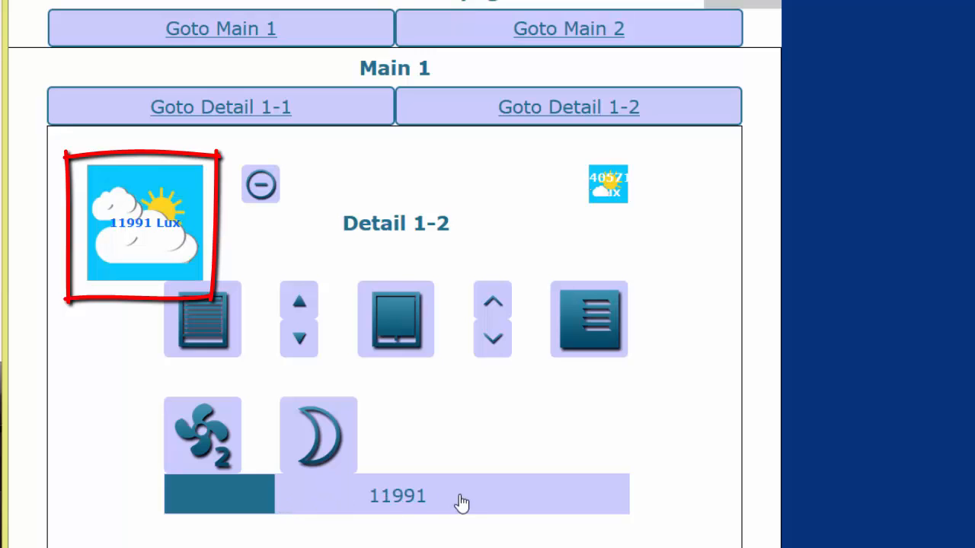
click(470, 503)
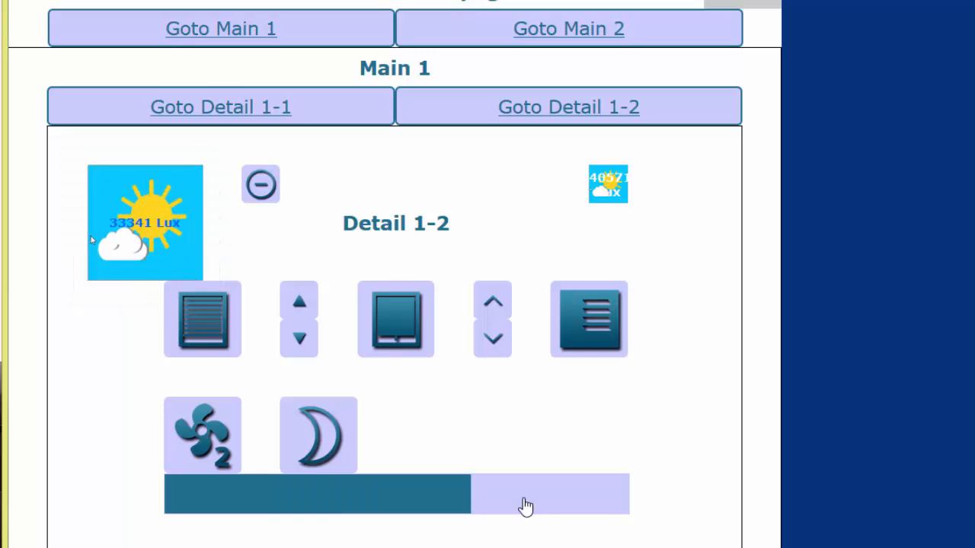
click(625, 508)
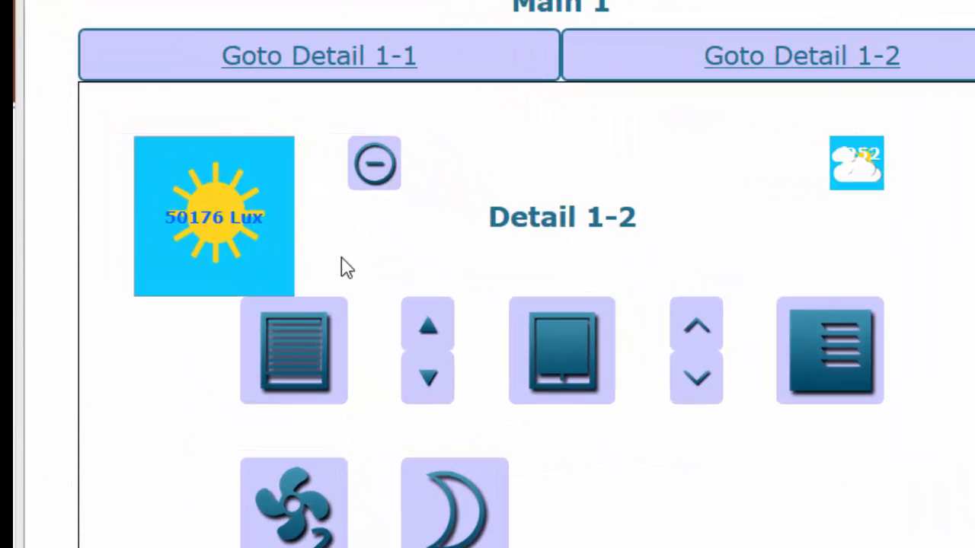
click(374, 171)
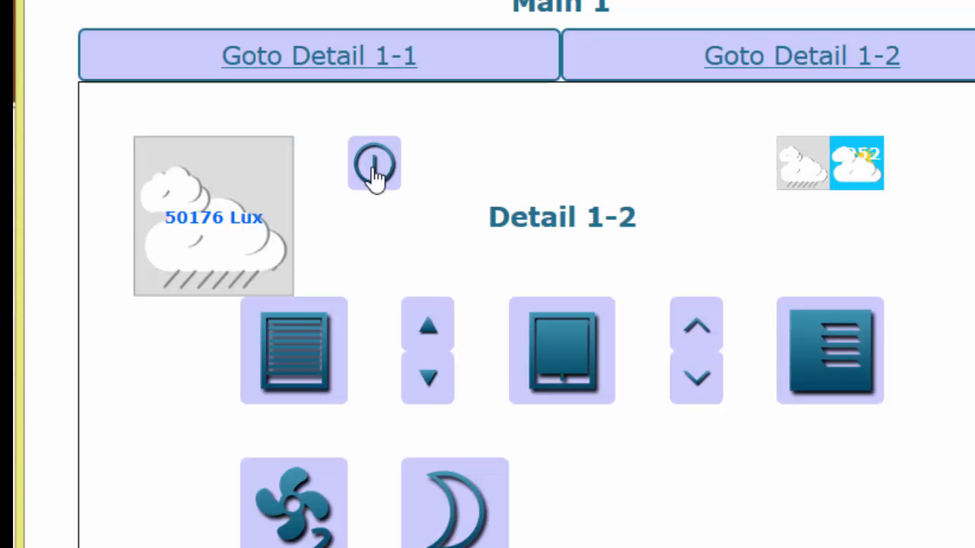
click(375, 172)
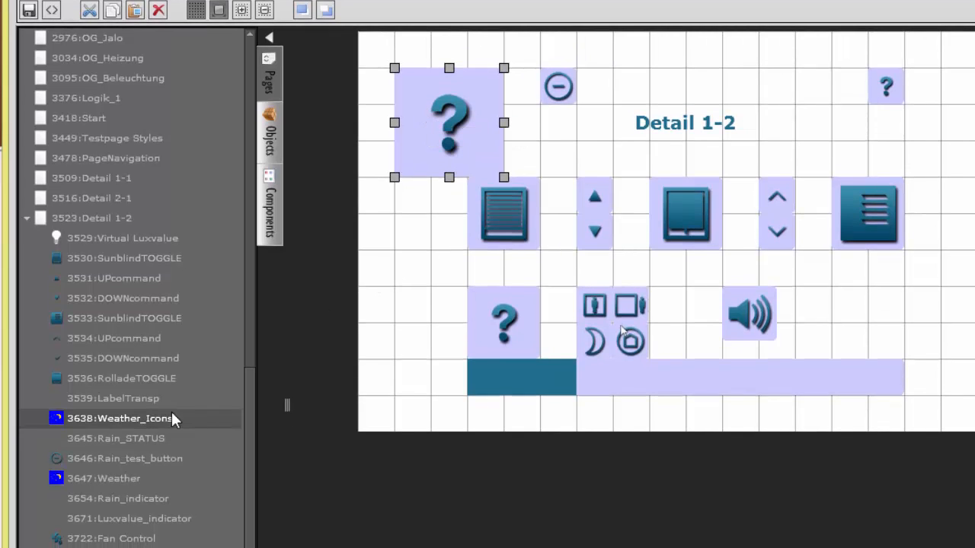
Step: Examine the Luxvalue_indicator element's properties and the settings of its 2000 luxes sending element
click(132, 438)
click(140, 521)
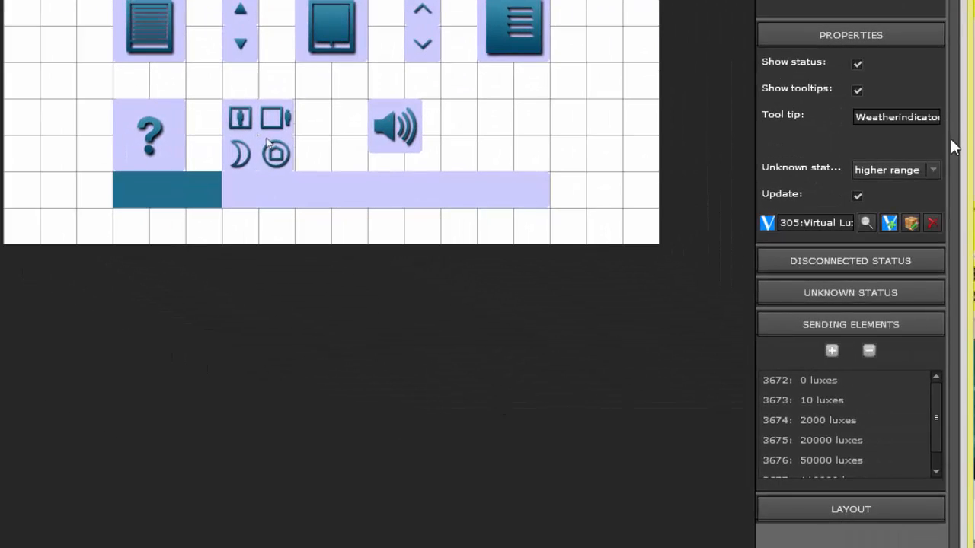
click(826, 421)
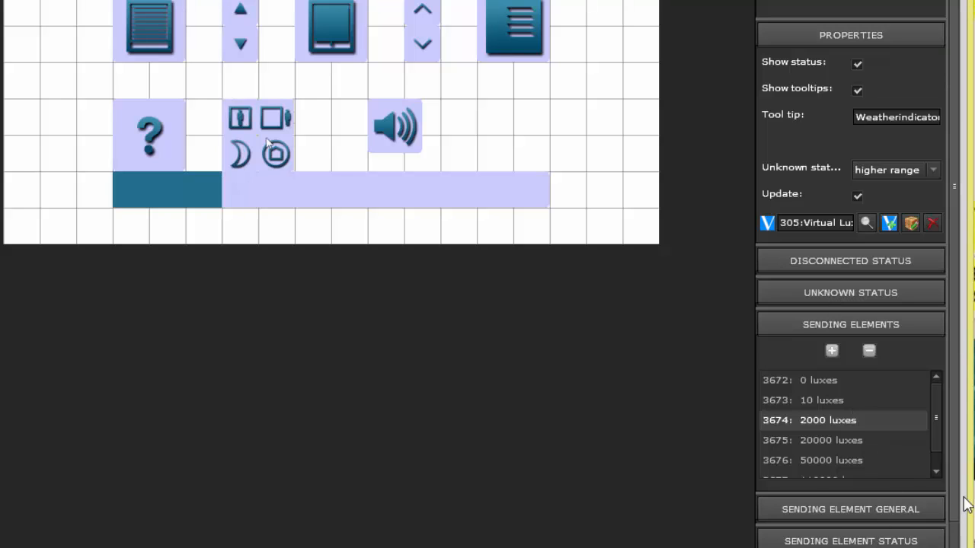
scroll(851, 304, down, 5)
scroll(851, 305, down, 4)
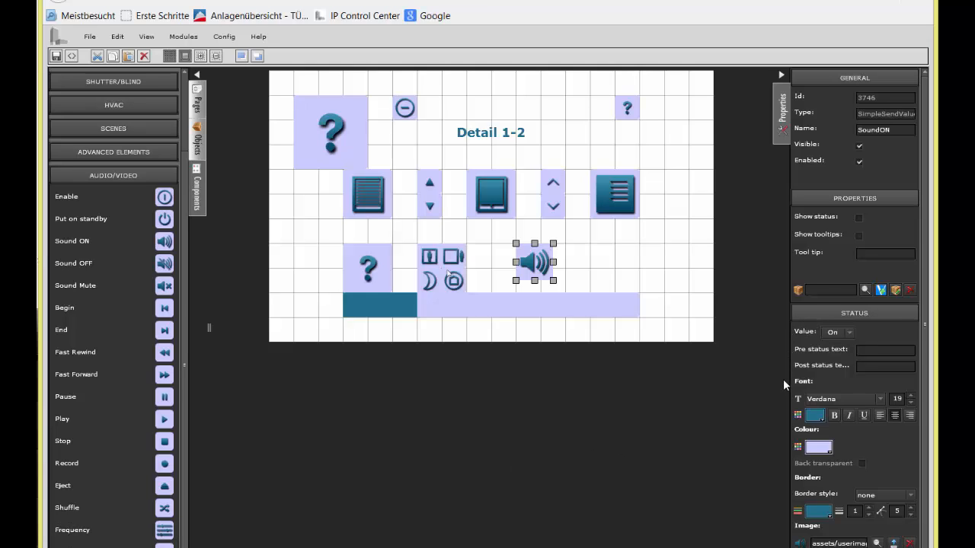
Step: View the objects and virtual data points available for the SoundON element, leaving without assigning one
click(866, 290)
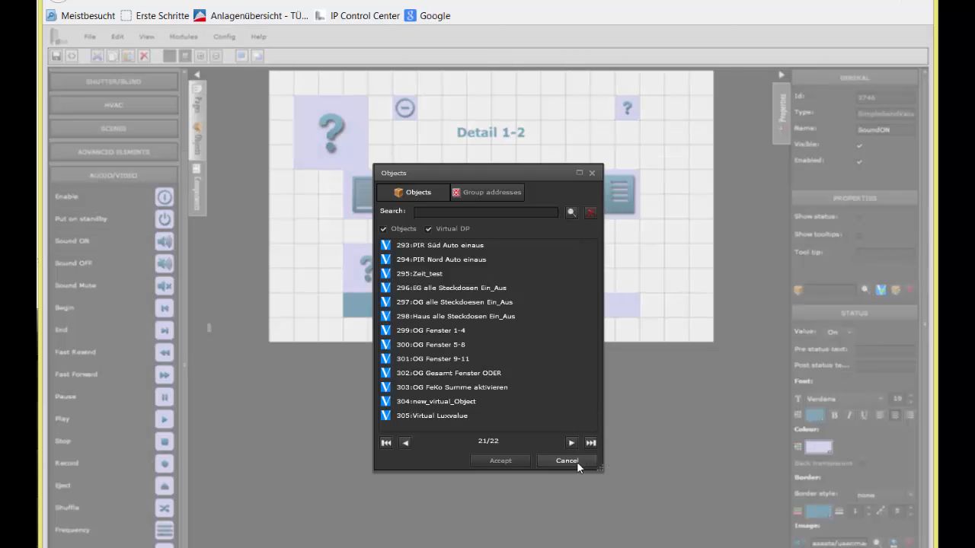
click(566, 461)
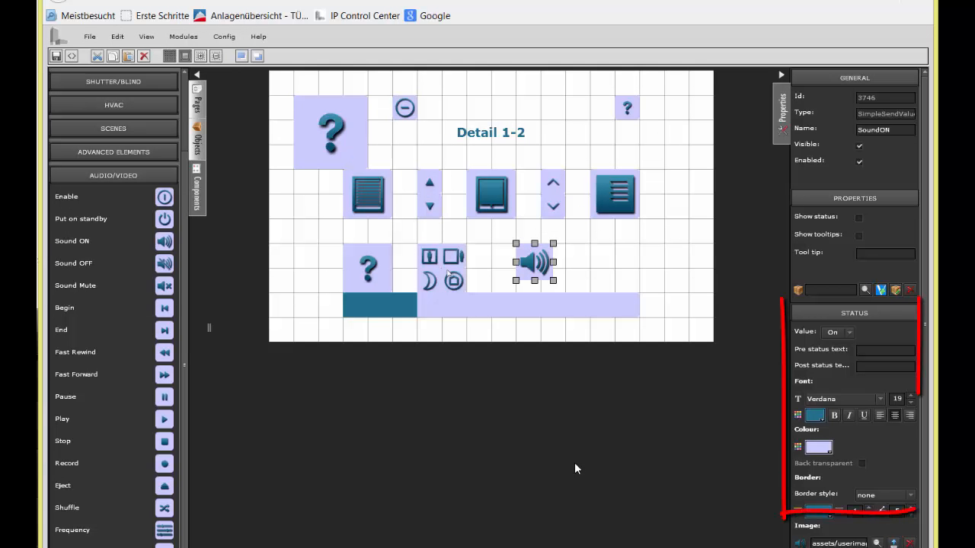